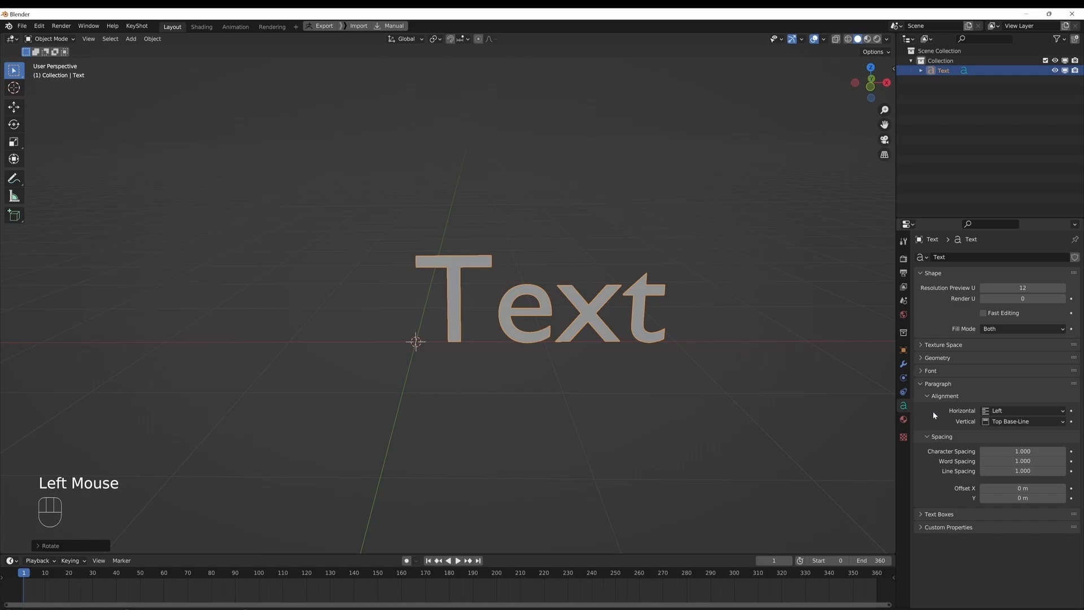
Step: Set the text object's horizontal alignment to Center
left_click(996, 412)
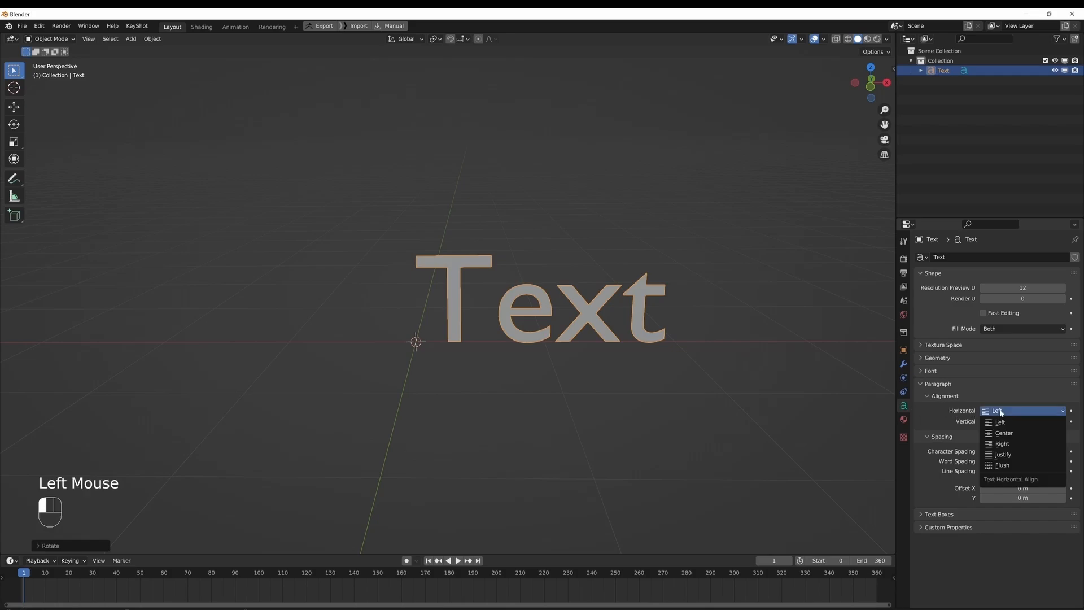
left_click(1013, 434)
left_click_drag(520, 310, 429, 316, "alt")
scroll(423, 315, "up", 2)
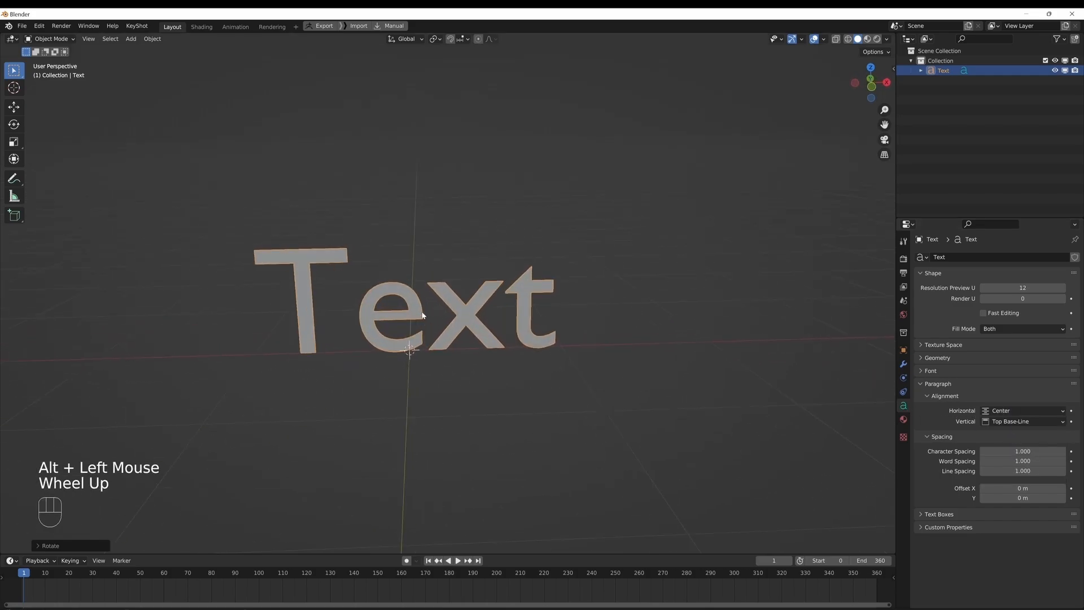
middle_click_drag(422, 316, 437, 337, "alt")
left_click_drag(438, 337, 486, 343, "alt")
scroll(486, 344, "up", 1)
middle_click_drag(485, 343, 503, 339, "alt")
left_click_drag(503, 339, 513, 324, "alt")
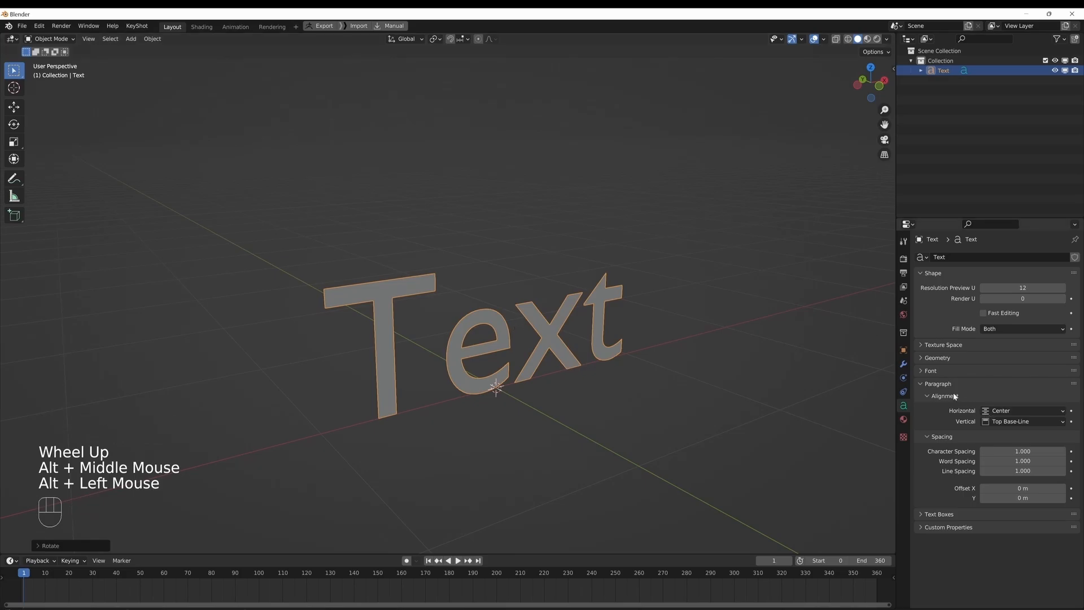
Step: Load Calibri Bold from the Windows Fonts folder as the text's regular font
left_click(930, 371)
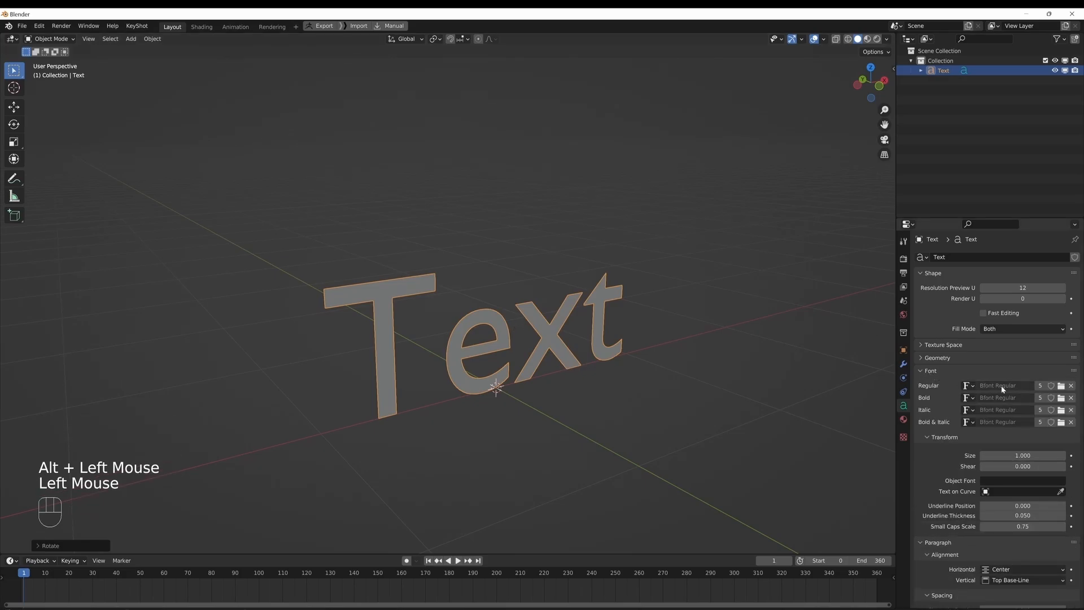
left_click(1061, 386)
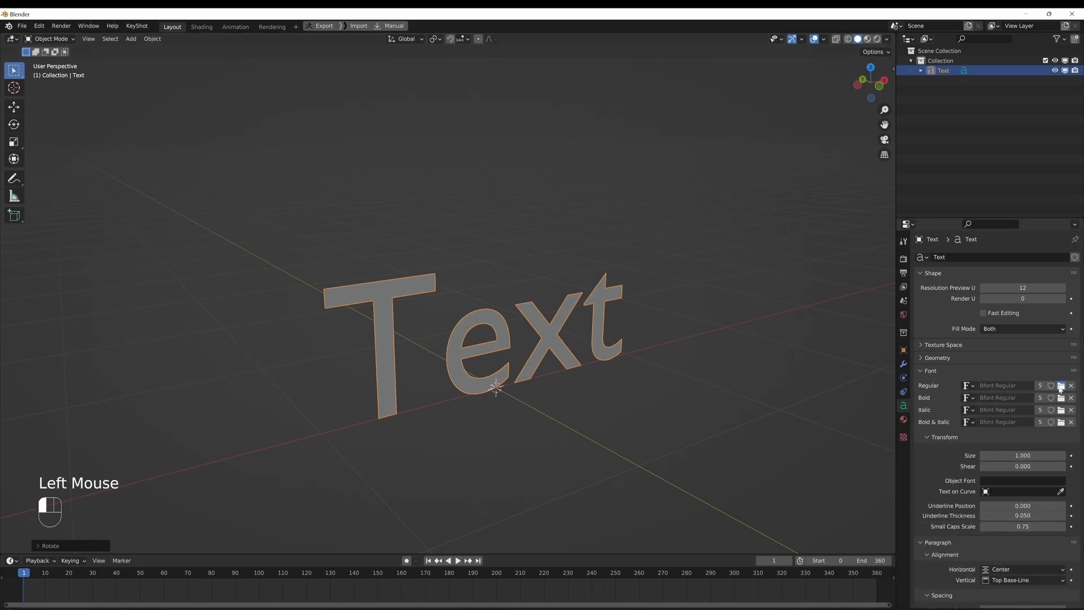
scroll(607, 344, "down", 4)
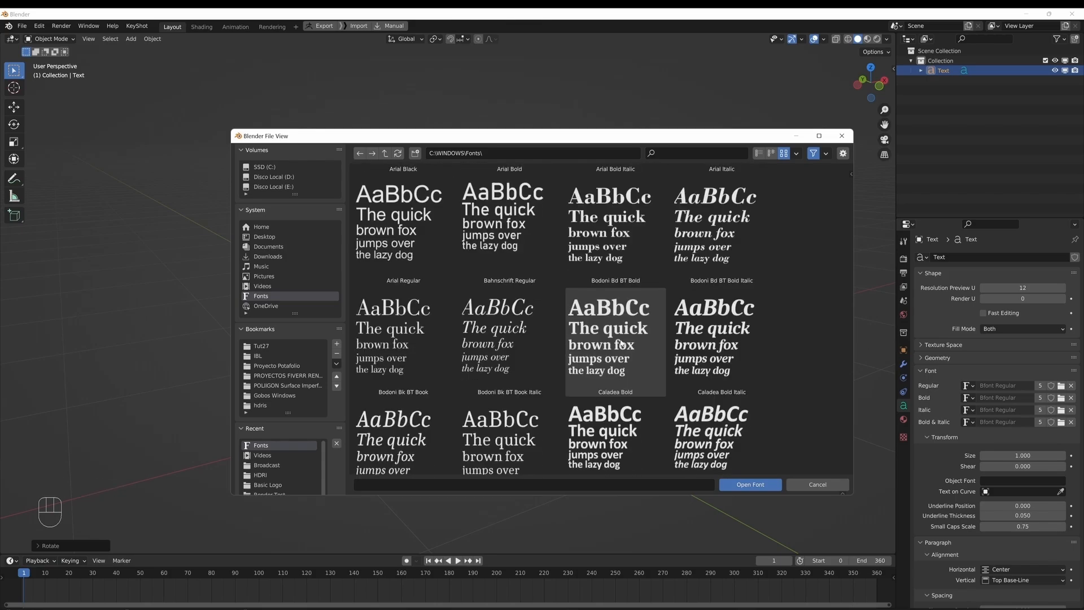
left_click(607, 411)
left_click(750, 484)
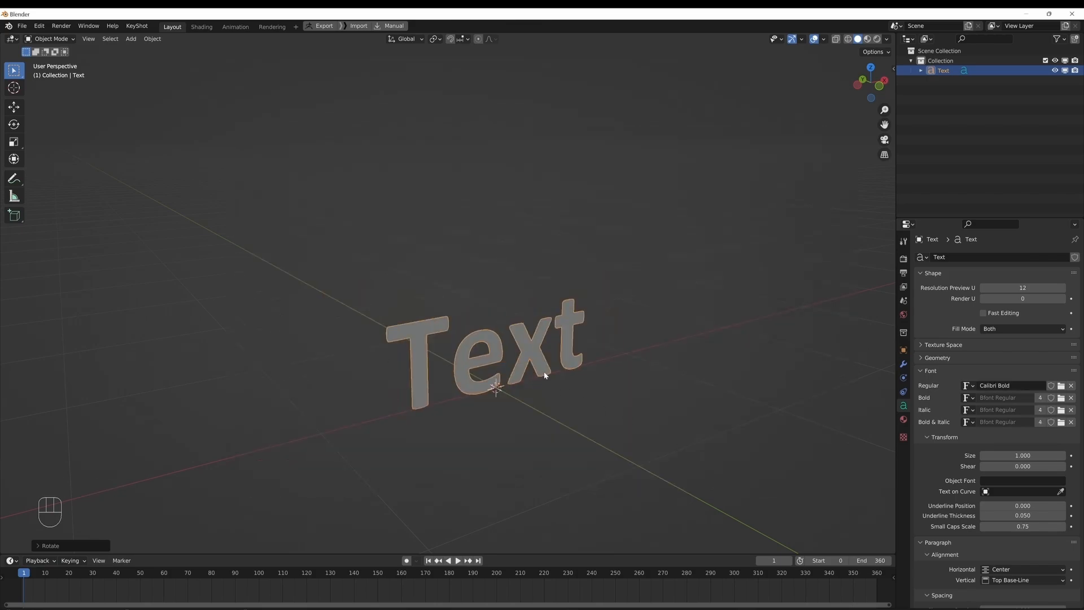
left_click_drag(547, 368, 510, 350, "alt")
scroll(510, 350, "up", 4)
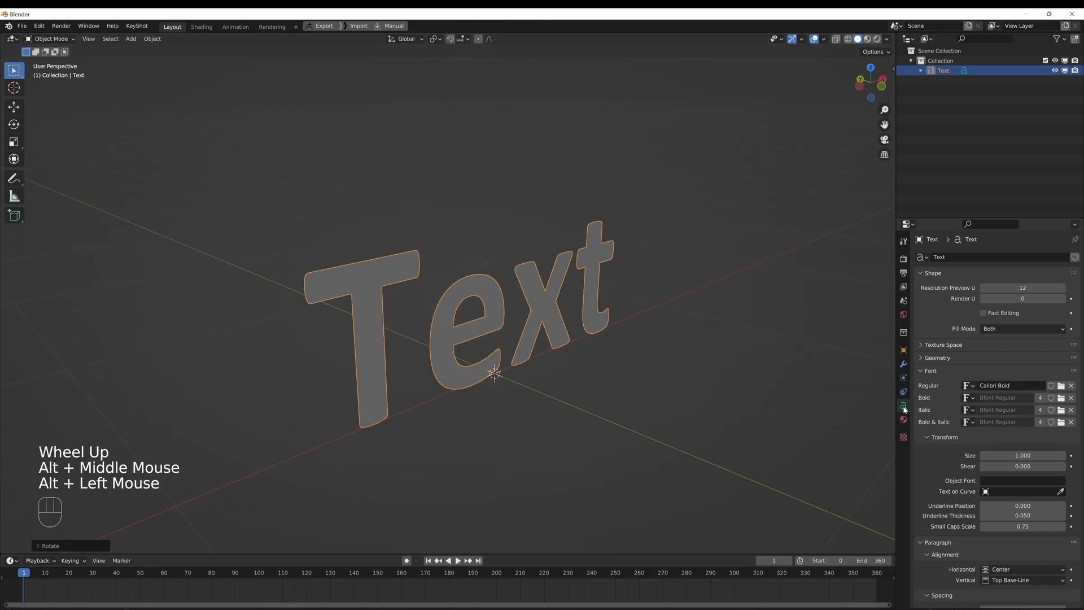
Step: Give the text depth by setting its geometry Extrude value to 0.1 m
left_click(923, 371)
left_click(922, 357)
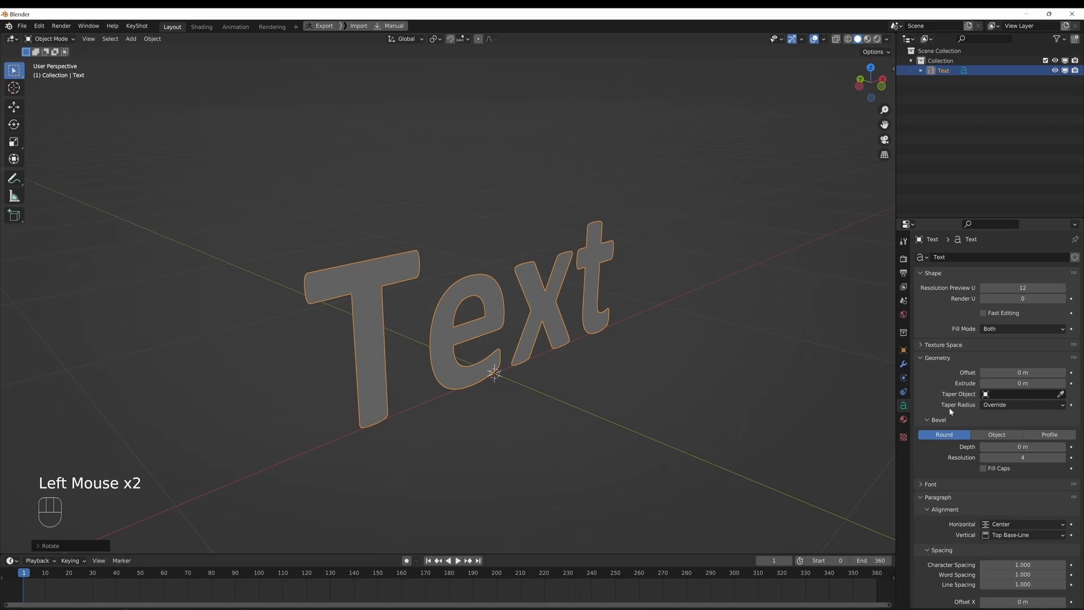
left_click(994, 383)
type("0.")
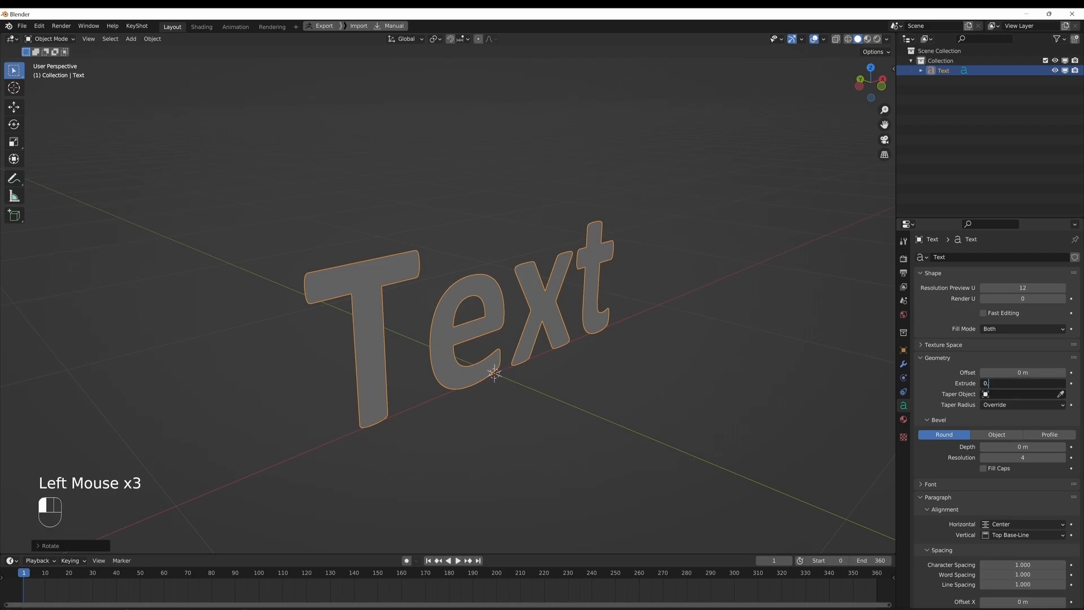
type("1")
key("Return")
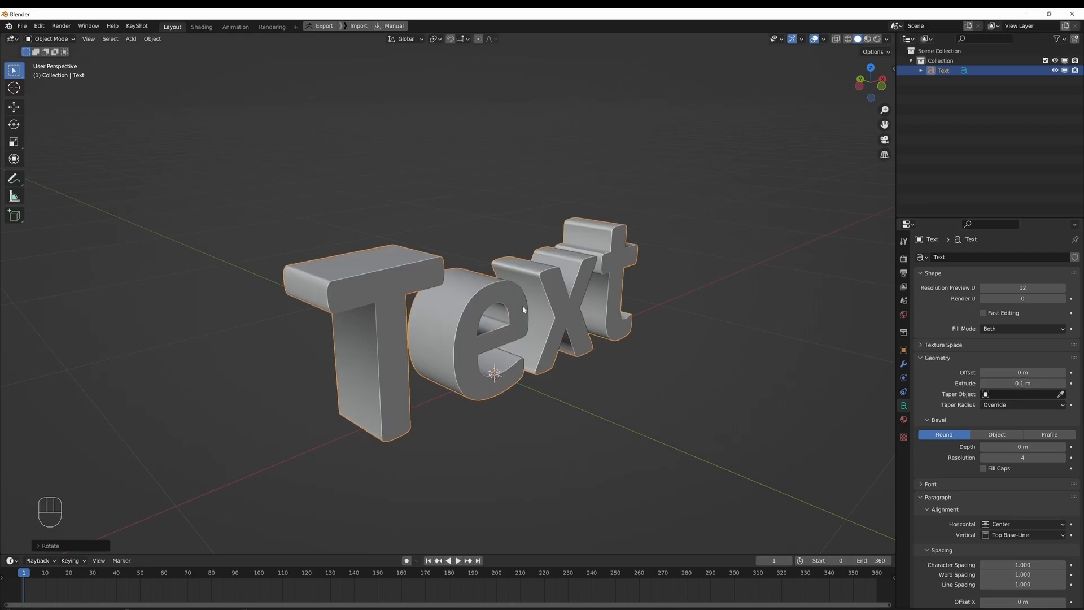
mouse_move(523, 306)
left_mouse_down("alt")
mouse_move(551, 294)
mouse_move(519, 299)
left_mouse_up("alt")
Step: Reduce the text's Extrude value to 0.05 m
left_click(997, 383)
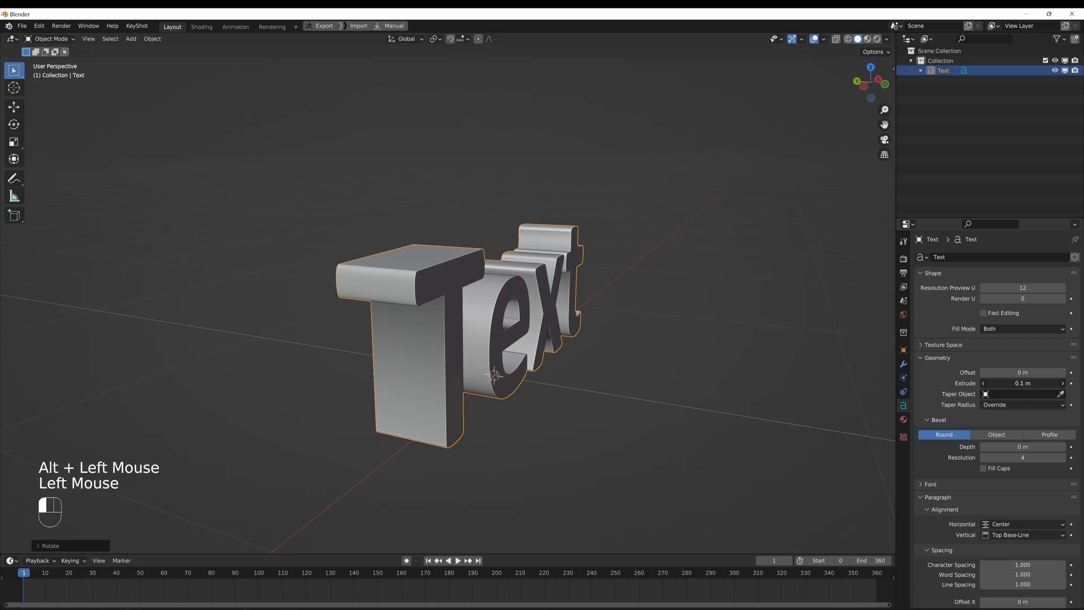
type("0.0")
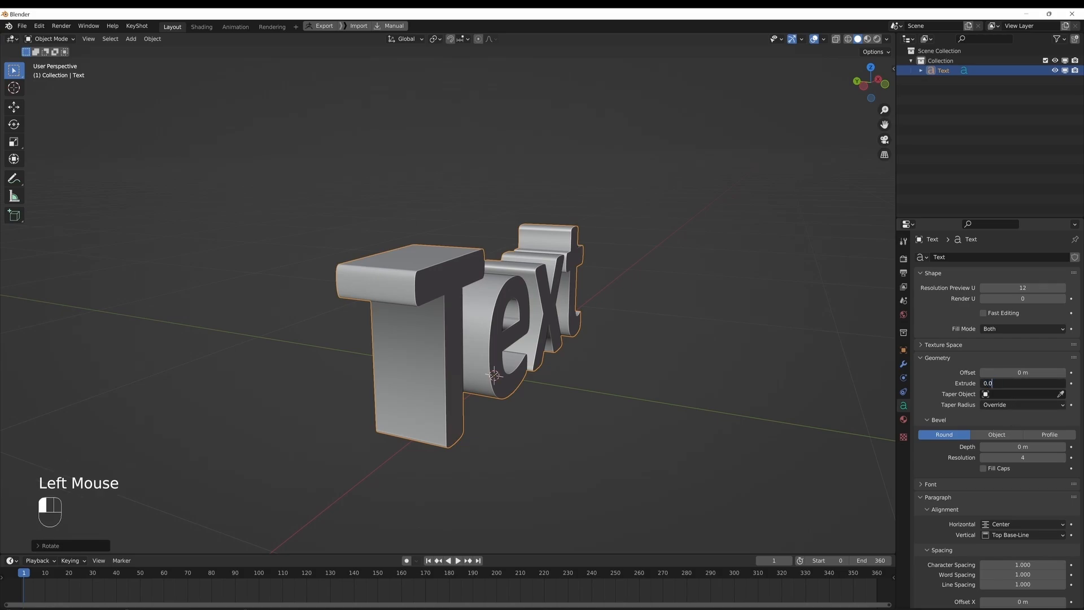
type("5")
key("Return")
left_click(1023, 383)
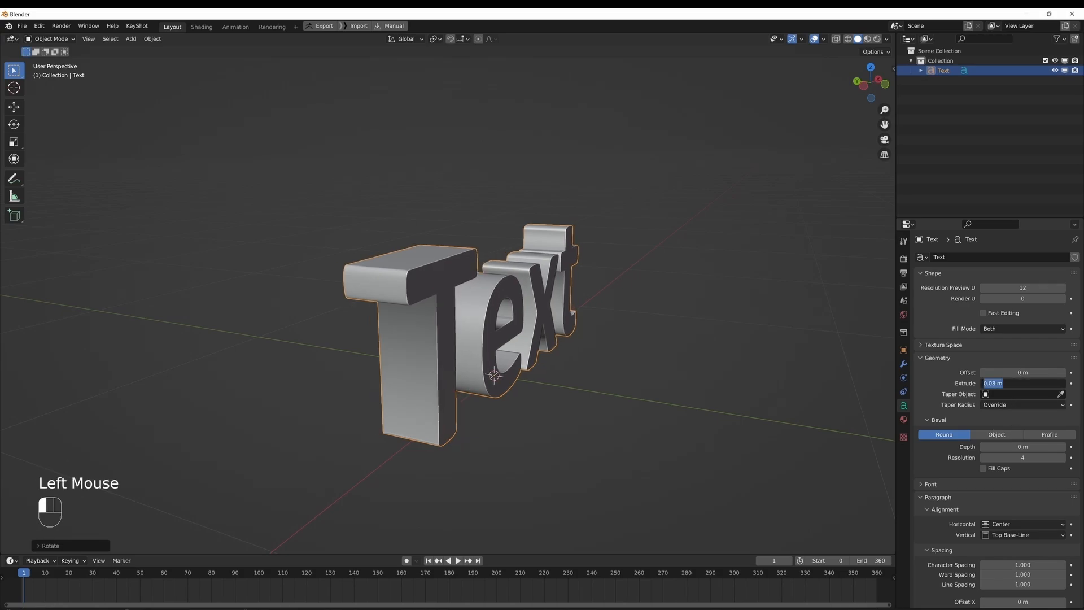
type("0.")
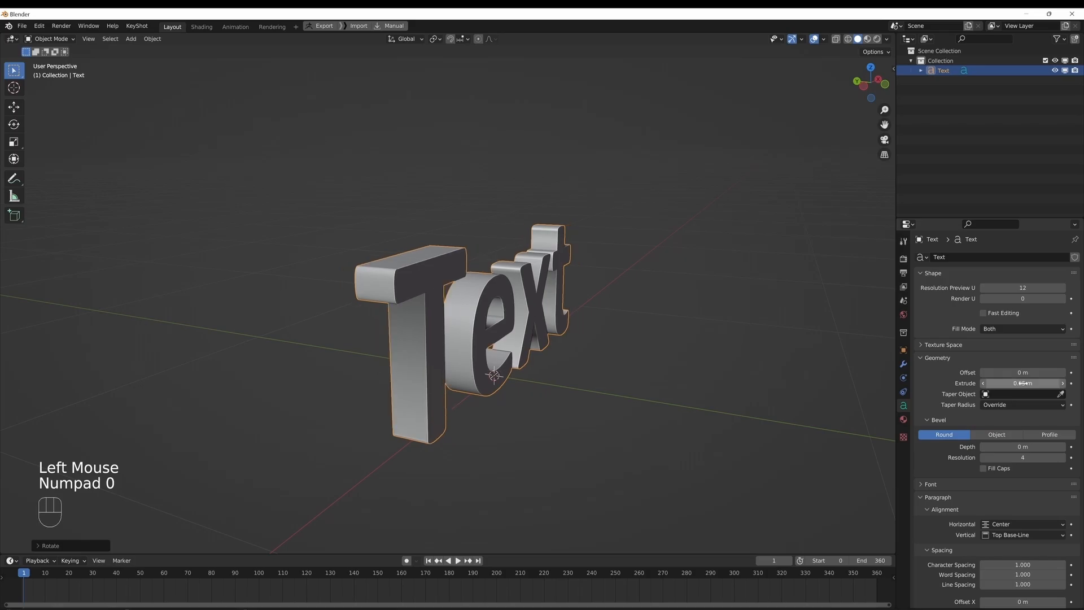
left_click_drag(649, 293, 495, 324, "alt")
scroll(489, 288, "up", 1)
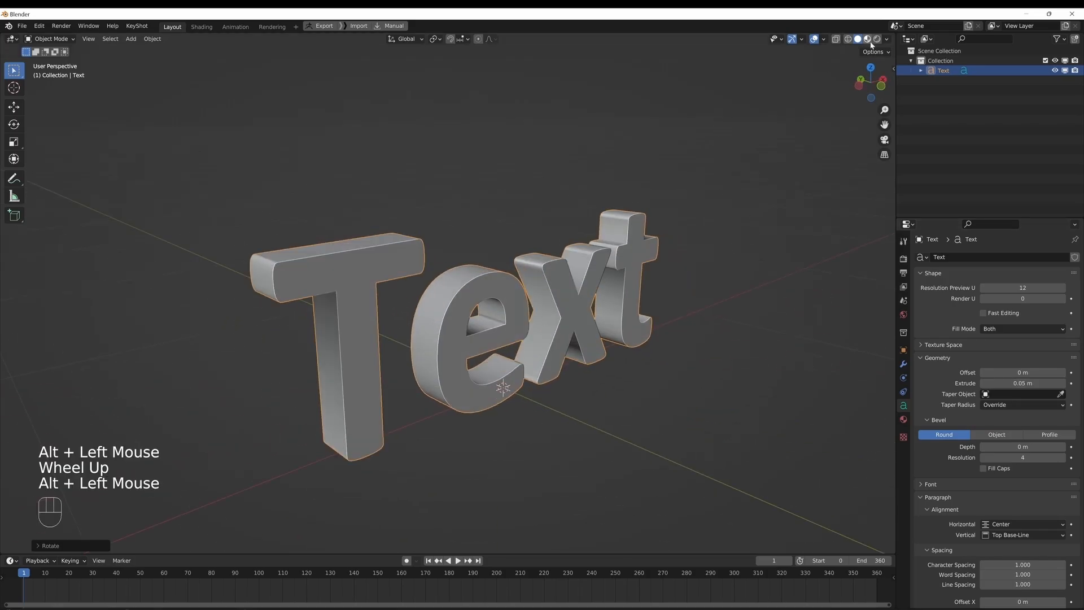
Step: Enable the wireframe overlay in the viewport and inspect the extruded text's topology
left_click(822, 40)
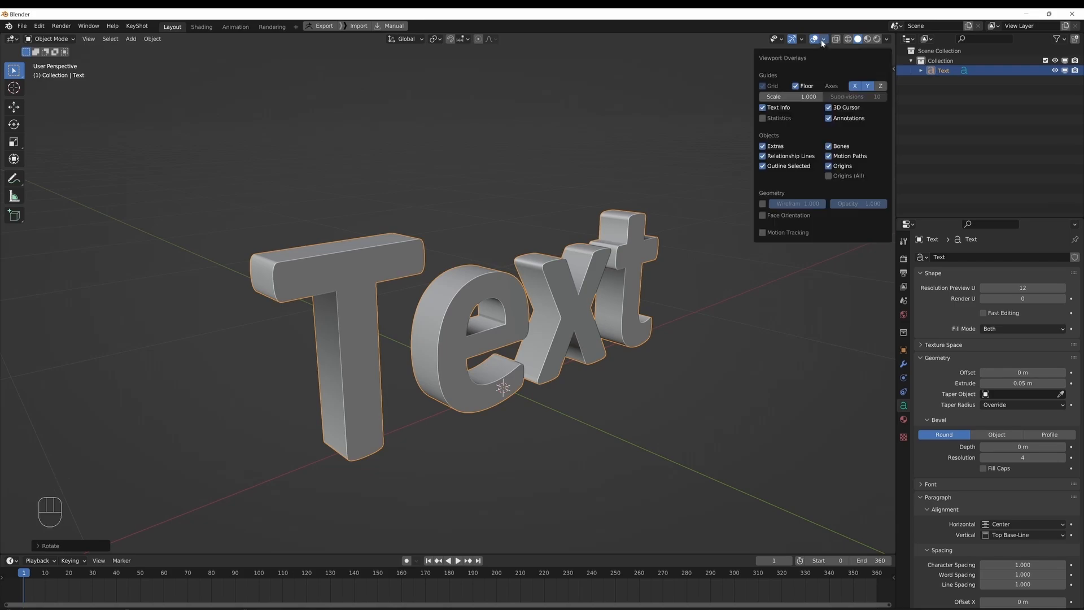
left_click(762, 203)
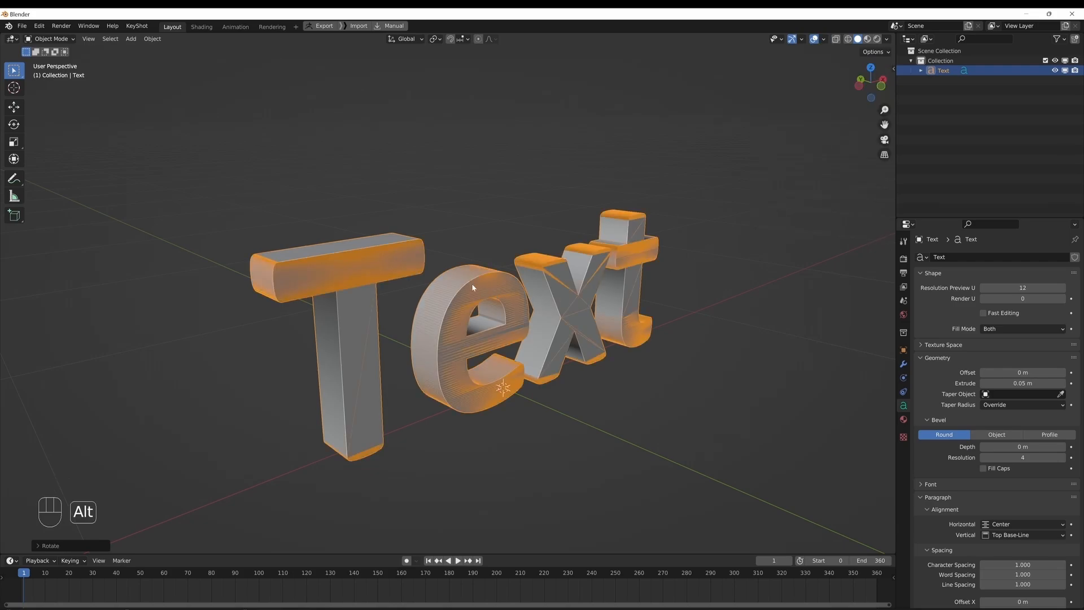
mouse_move(486, 294)
left_mouse_down("alt")
mouse_move(497, 277)
mouse_move(502, 286)
left_mouse_up("alt")
scroll(496, 272, "up", 1)
middle_click(496, 272, "alt")
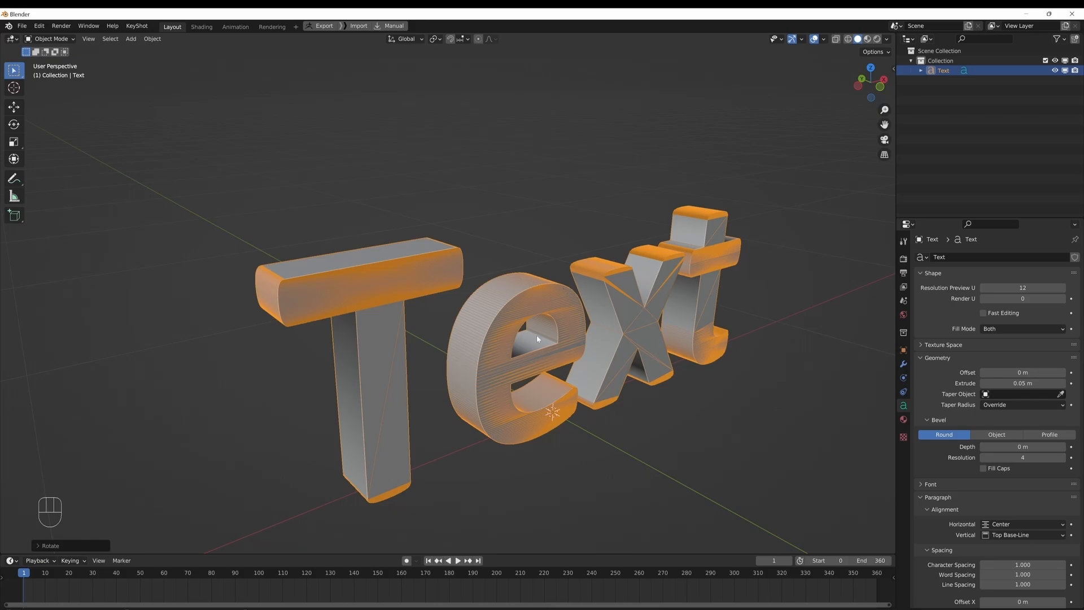
left_click_drag(536, 334, 631, 252, "alt")
middle_click(619, 324, "alt")
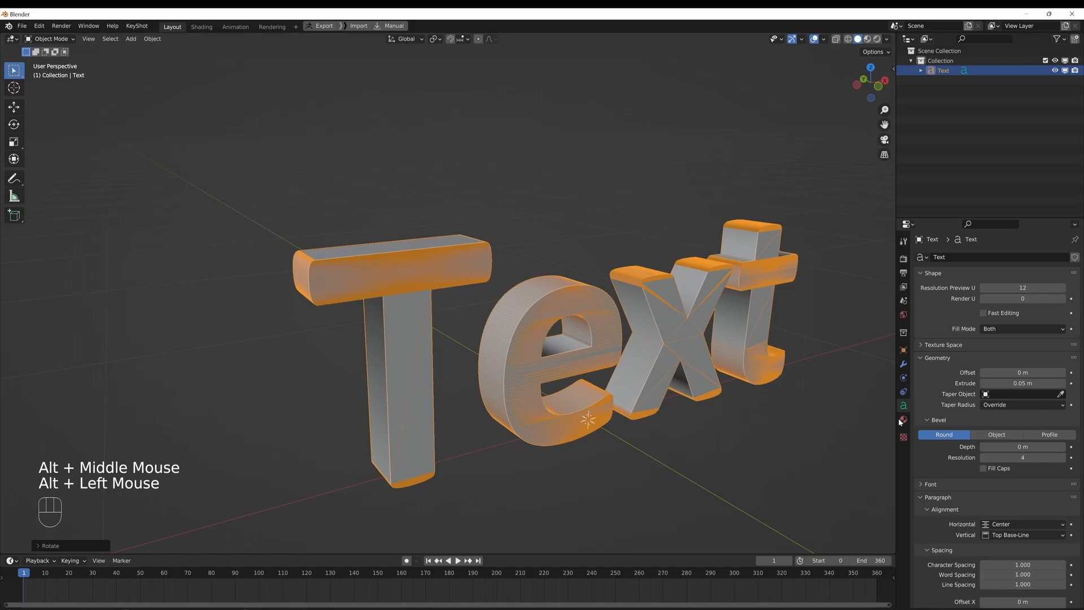
Step: Add a Remesh modifier to the text in Sharp mode with Remove Disconnected turned off
left_click(904, 363)
left_click(937, 257)
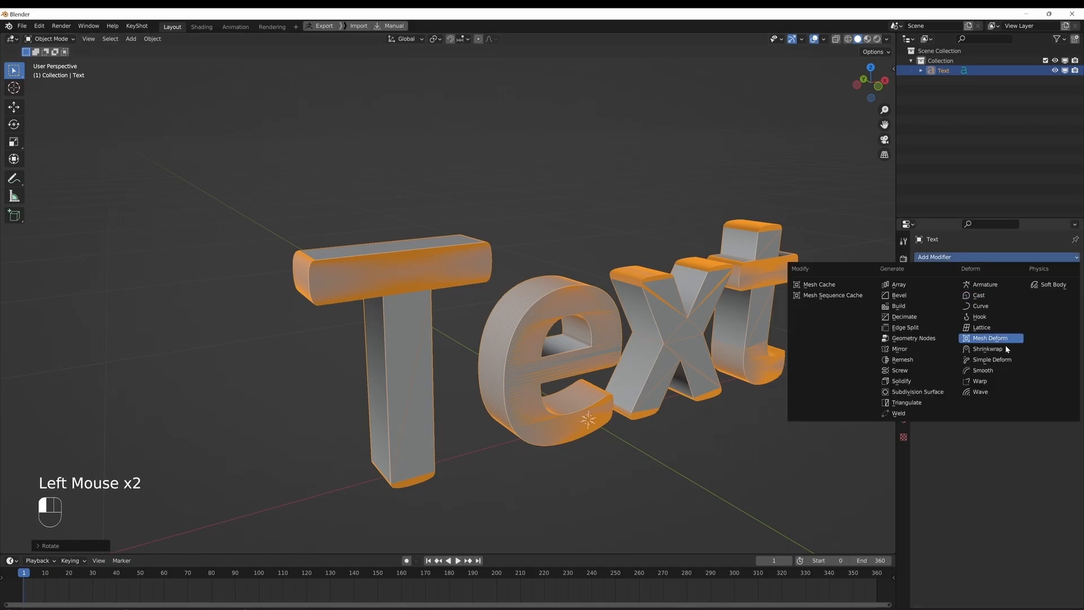
left_click(910, 360)
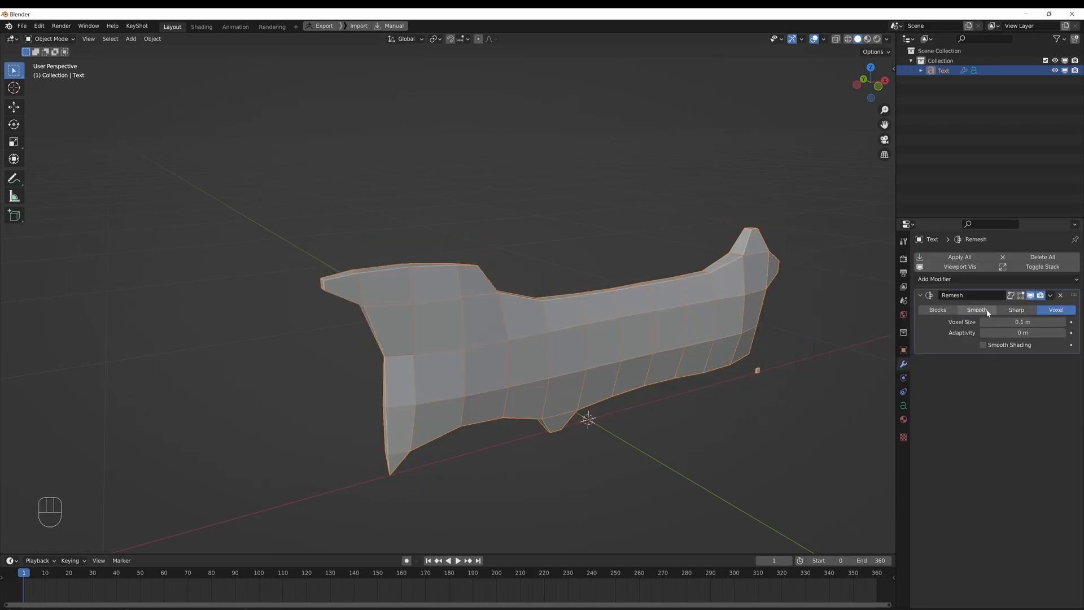
left_click(1016, 312)
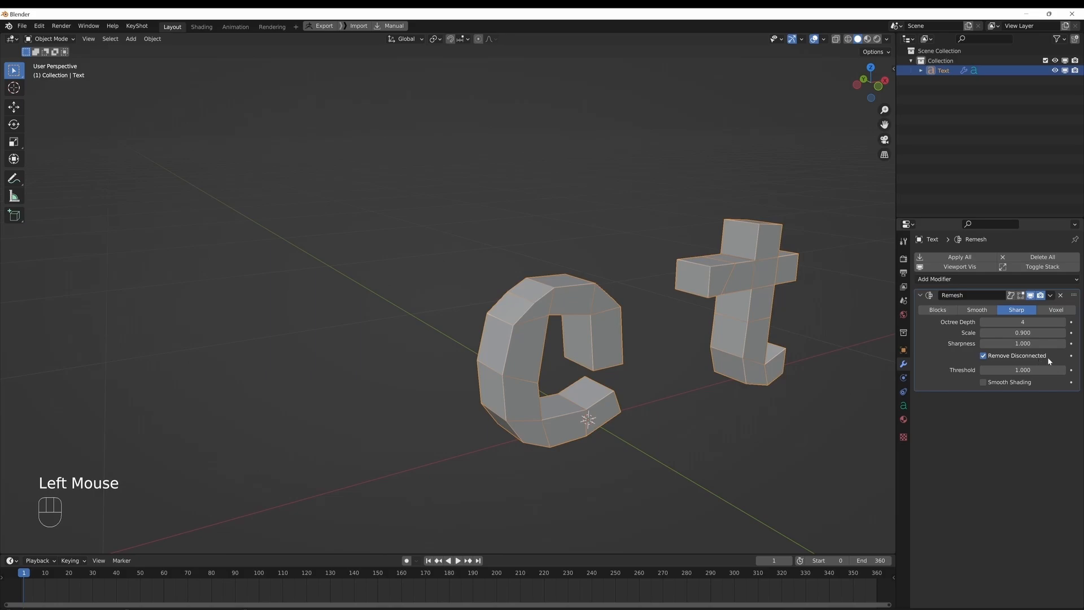
left_click(983, 355)
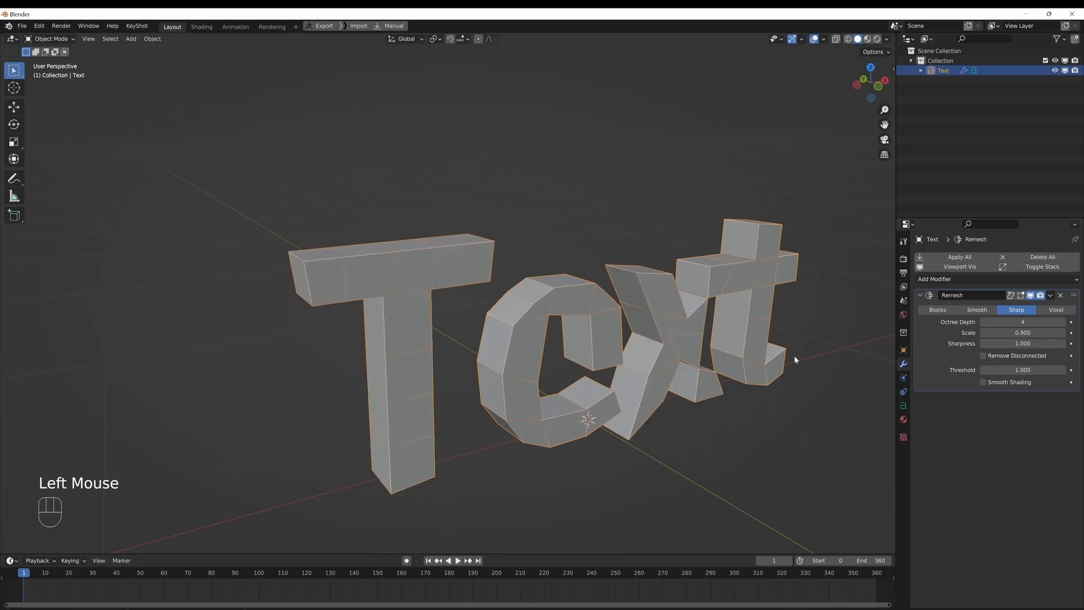
Step: Set the Remesh modifier's Octree Depth to 8 and check the denser mesh on the letters
left_click(1011, 321)
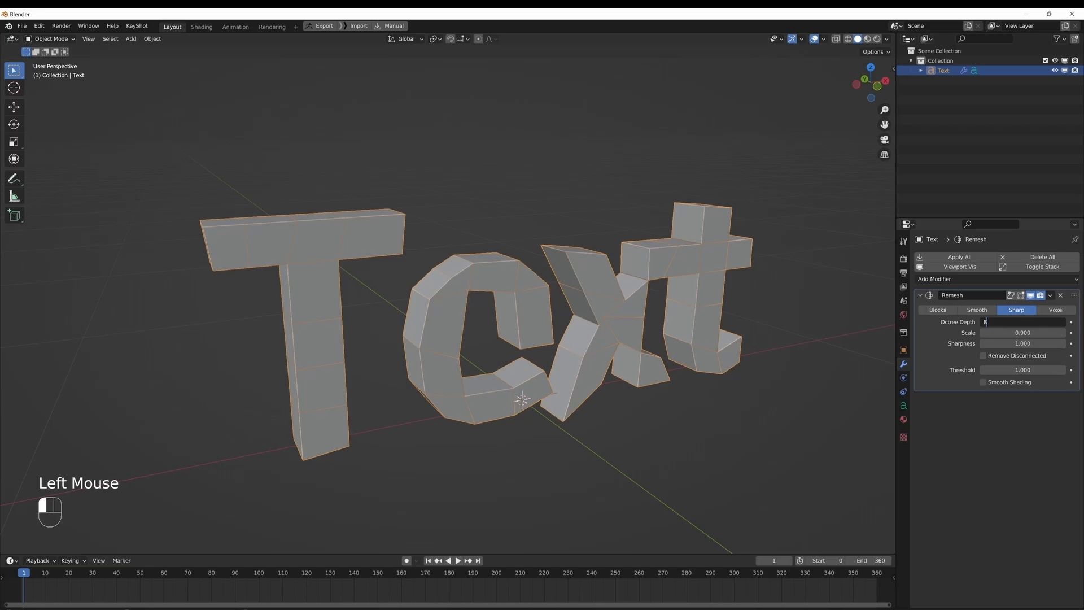
type("8")
key("Return")
mouse_move(666, 240)
left_mouse_down("alt")
mouse_move(590, 222)
mouse_move(665, 241)
left_mouse_up("alt")
scroll(500, 262, "up", 2)
middle_click_drag(500, 262, 540, 282, "alt")
left_click_drag(539, 282, 565, 317, "alt")
scroll(517, 273, "up", 1)
scroll(561, 303, "down", 1)
scroll(587, 319, "down", 1)
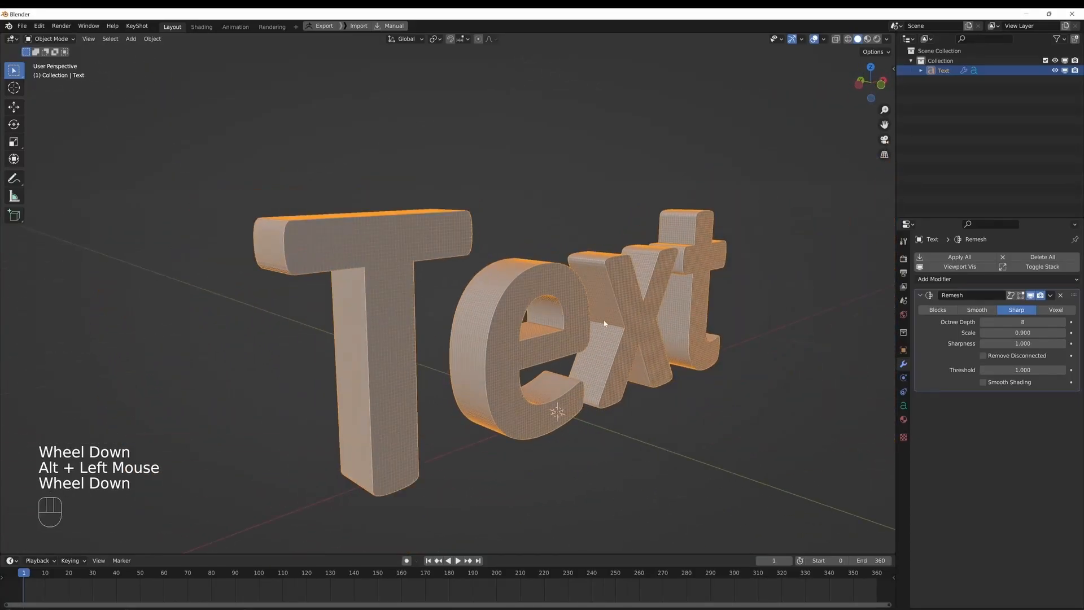
Step: Convert the remeshed text object to a mesh
middle_click_drag(606, 322, 590, 312, "alt")
left_click_drag(590, 312, 568, 270, "alt")
right_click(567, 270)
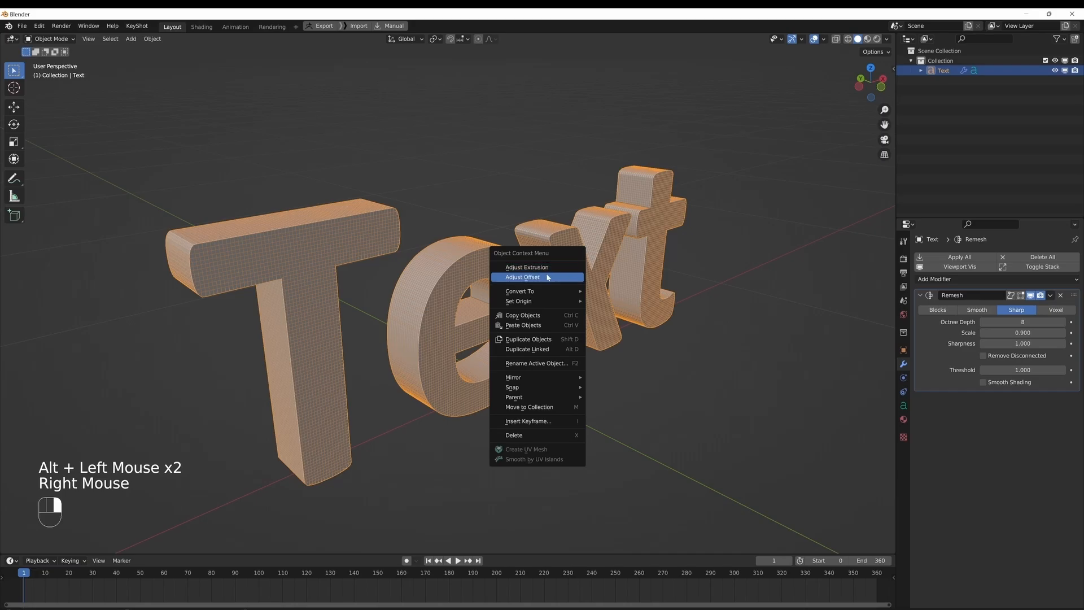
mouse_move(513, 295)
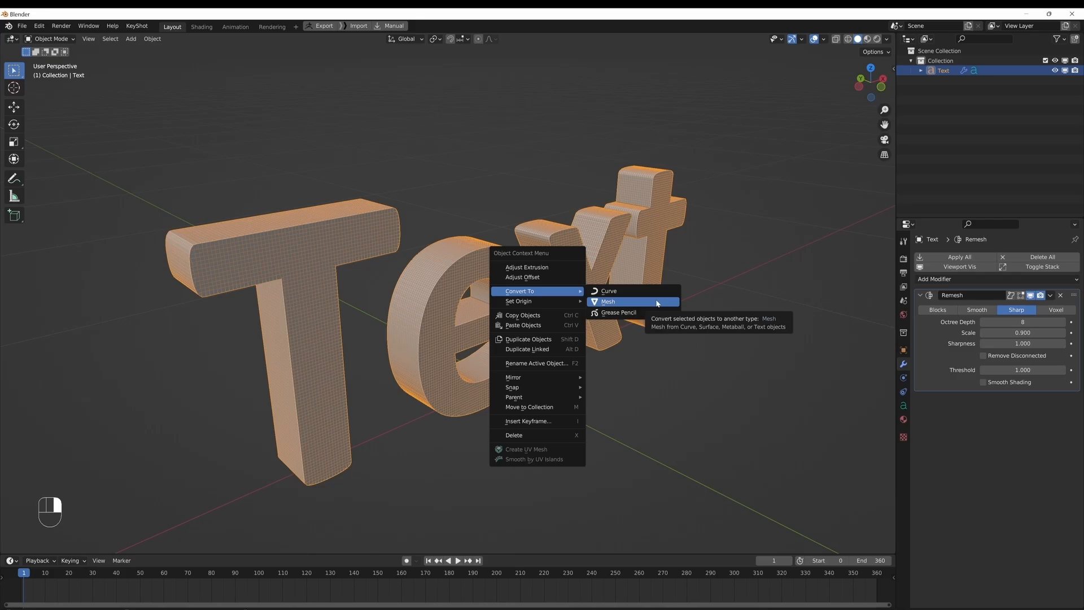
left_click(657, 303)
left_click_drag(657, 304, 486, 294, "alt")
middle_click(534, 296, "alt")
scroll(534, 296, "down", 1)
Step: Turn off the wireframe overlay in the viewport
left_click(823, 39)
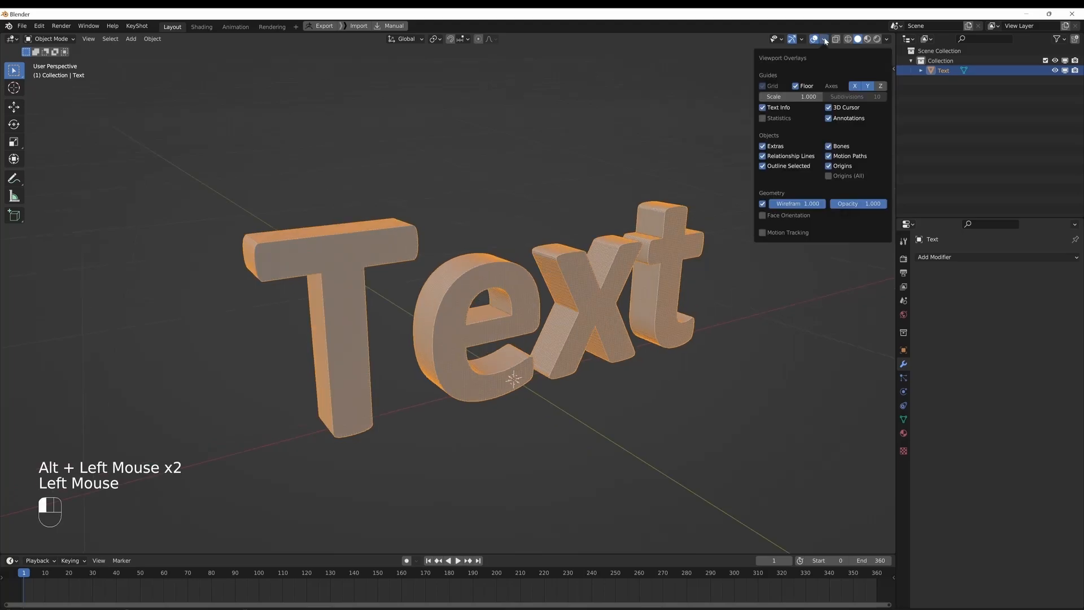
left_click(762, 204)
left_click_drag(435, 346, 503, 315, "alt")
scroll(440, 313, "up", 1)
middle_click(468, 316, "alt")
Step: Select the whole text mesh in Edit Mode and separate it by loose parts into individual letters
key("Tab")
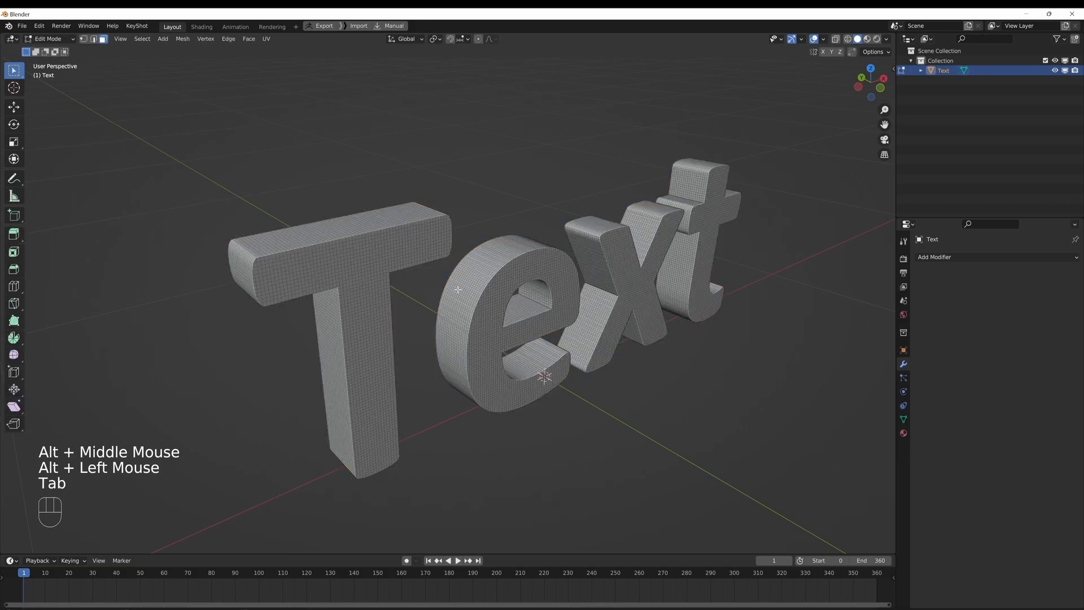
scroll(529, 255, "down", 1)
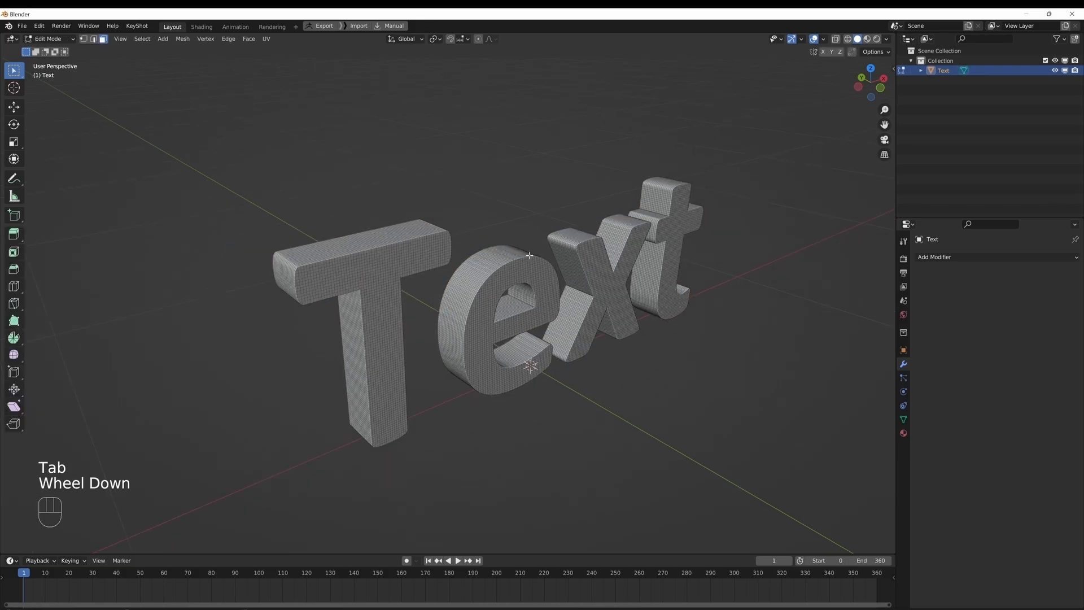
key("a")
left_click_drag(458, 255, 435, 254, "alt")
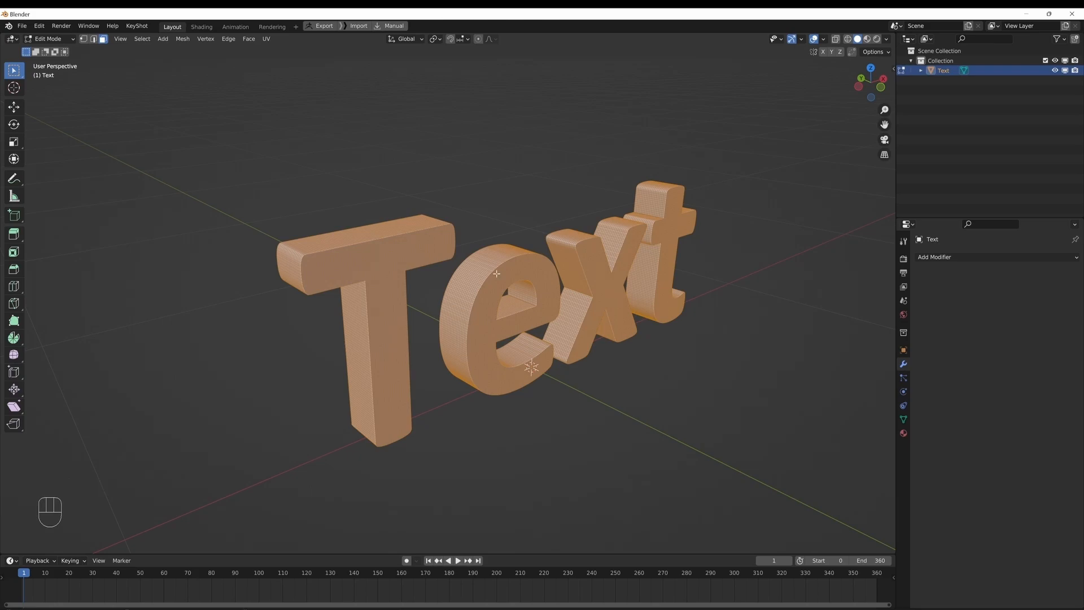
key("p")
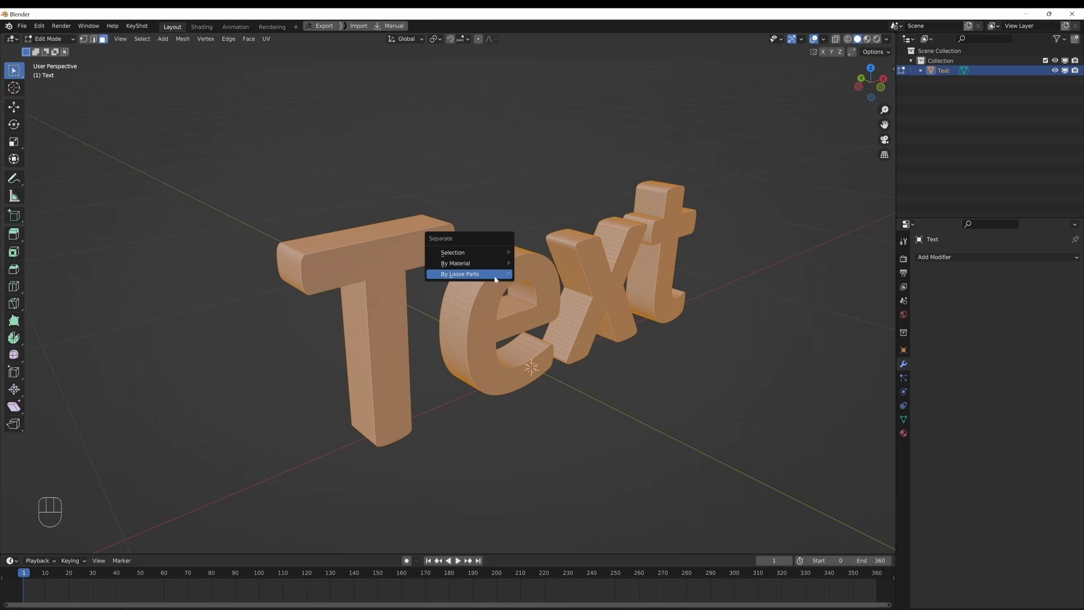
left_click(495, 279)
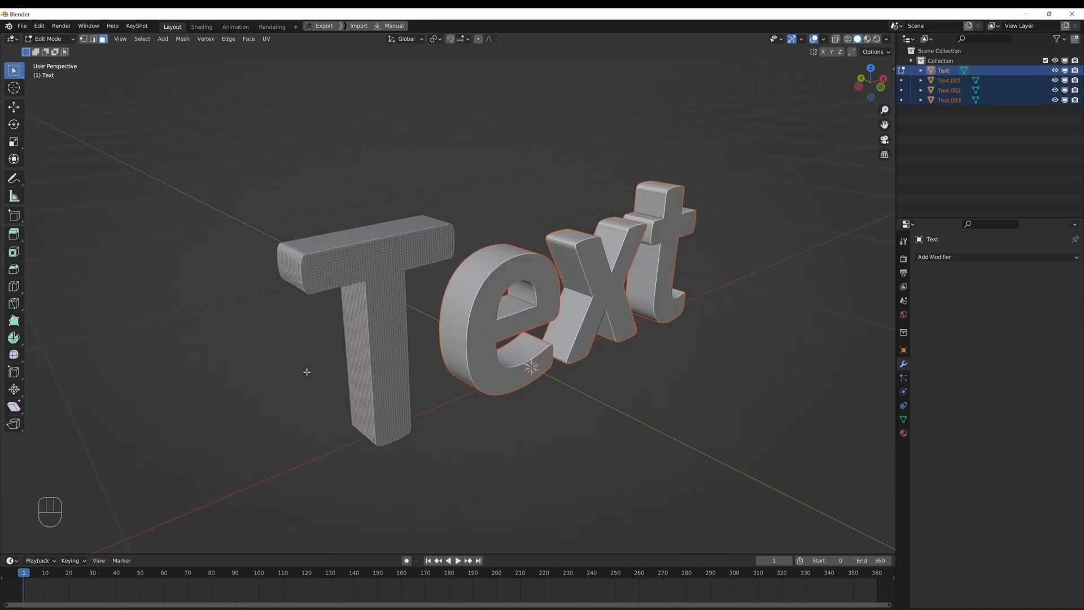
Step: Return to Object Mode and select the separated letters T and e one at a time
left_click_drag(499, 270, 452, 283, "alt")
key("Tab")
left_click(443, 248)
left_click(497, 254)
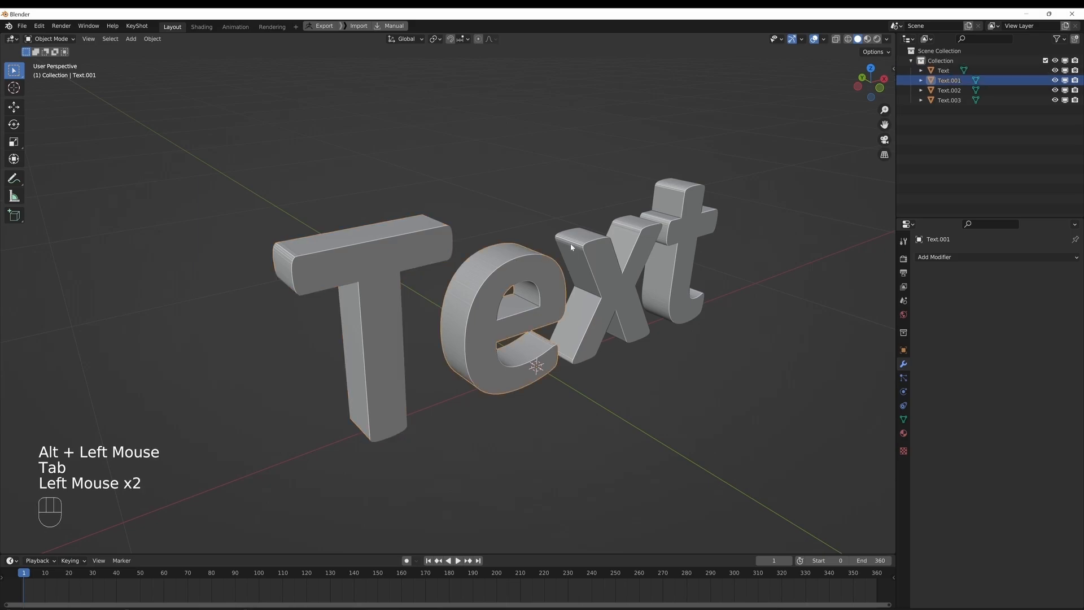
Step: Select all four separated letters together and apply their object transforms
left_click(587, 249)
left_click(621, 232)
left_click_drag(621, 232, 497, 273, "alt")
scroll(513, 256, "down", 2)
middle_click(473, 282, "alt")
left_click_drag(242, 181, 562, 299)
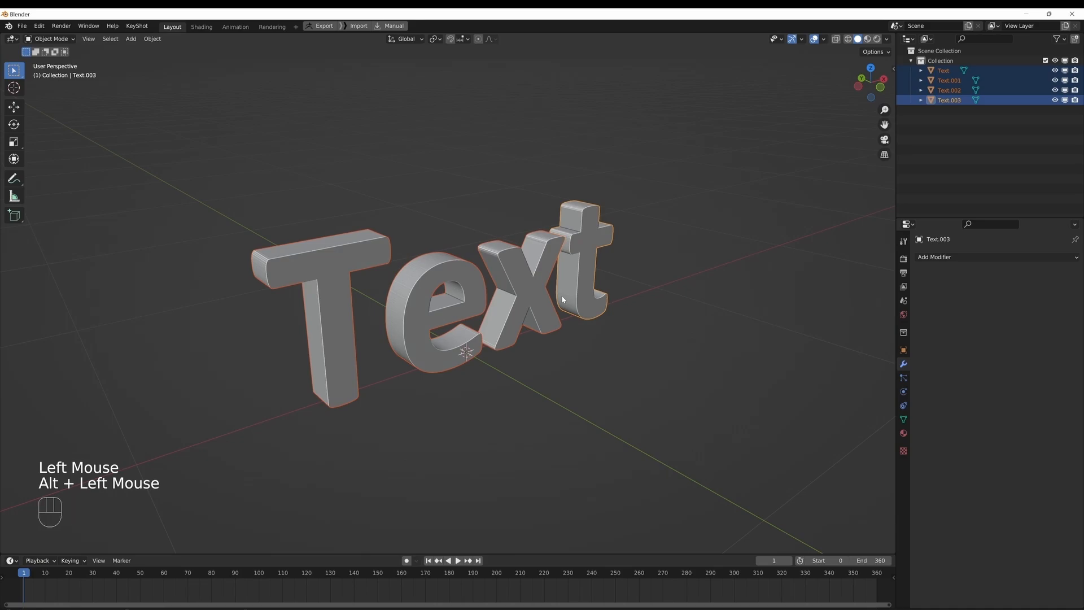
key("ctrl")
key("ctrl+a")
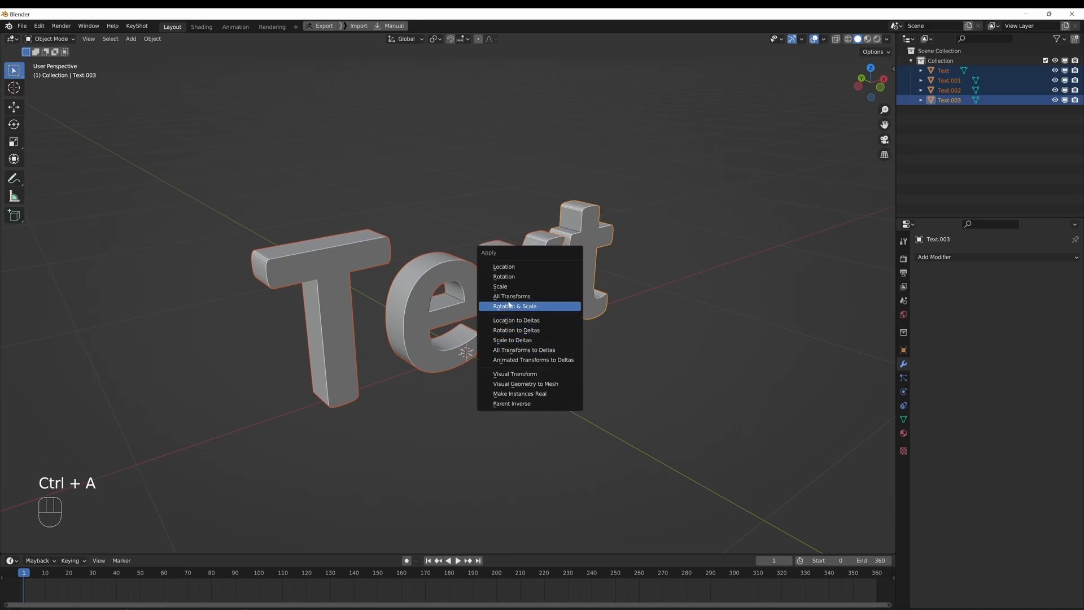
left_click(572, 299)
Step: Activate the Move tool in front view and restrict transforms to affect only object origins
key("KP_1")
middle_click(475, 294, "alt")
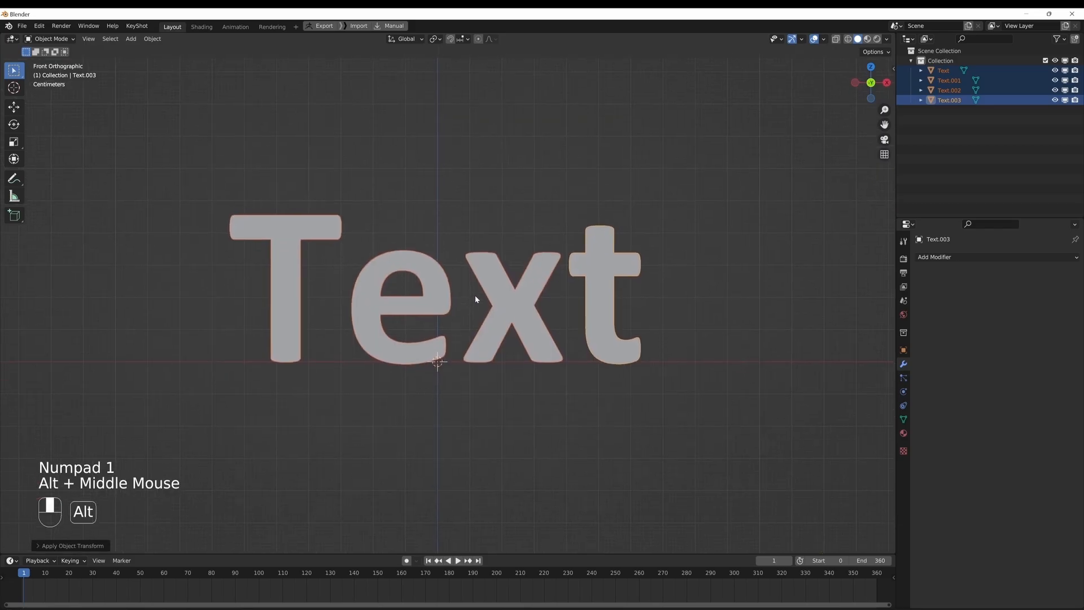
scroll(475, 295, "up", 1)
middle_click(470, 311, "alt")
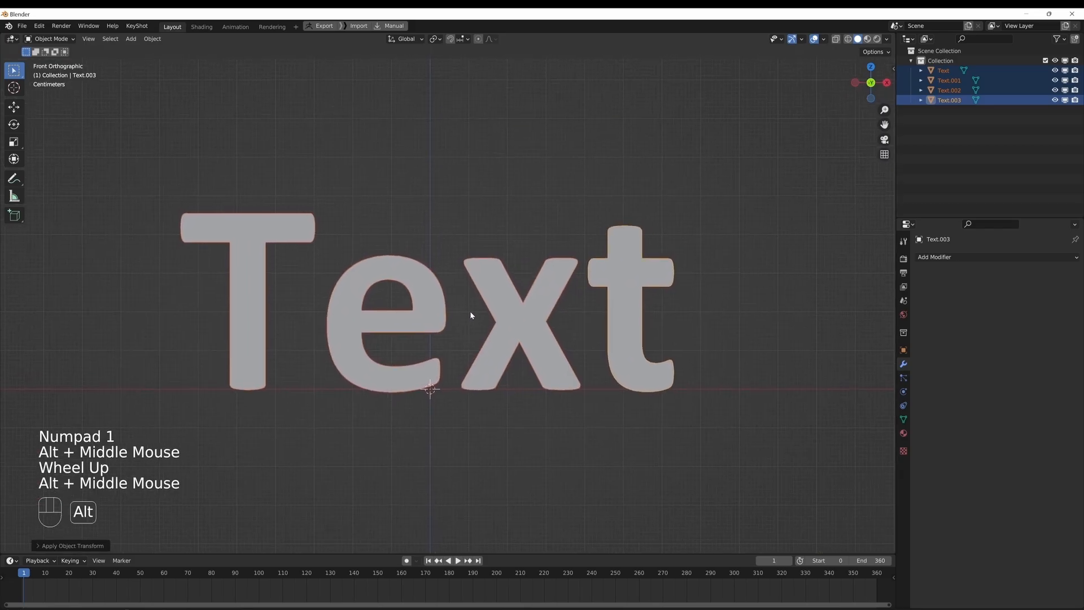
left_click(17, 109)
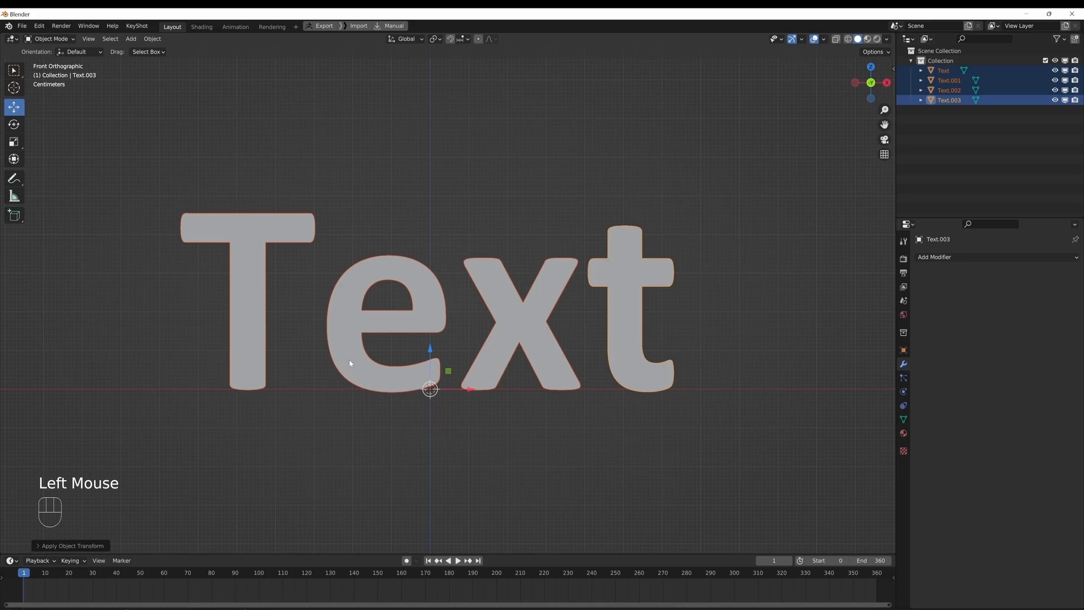
left_click(877, 52)
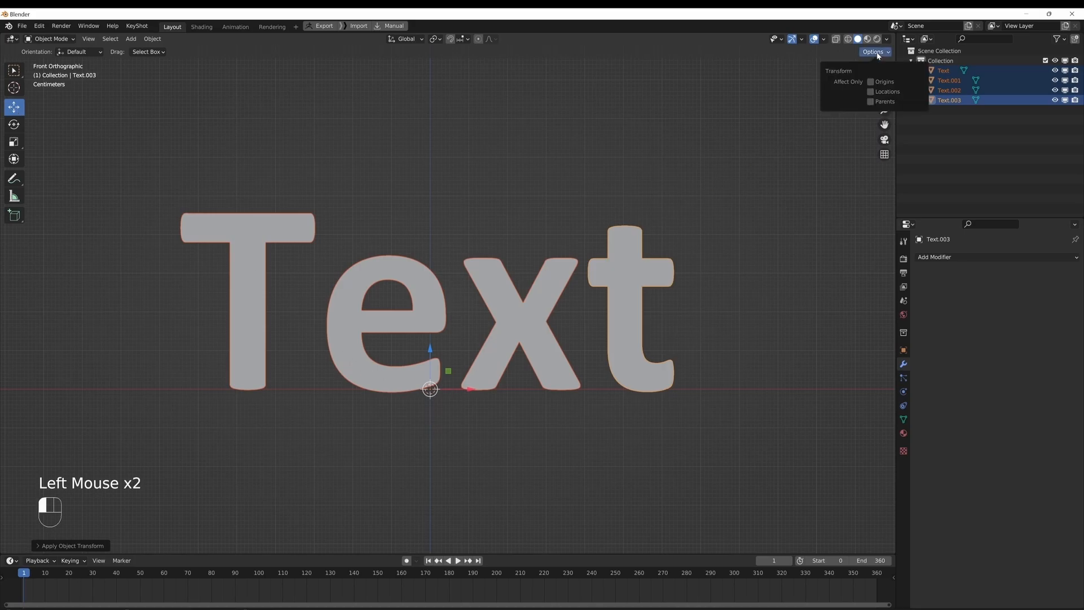
left_click(884, 83)
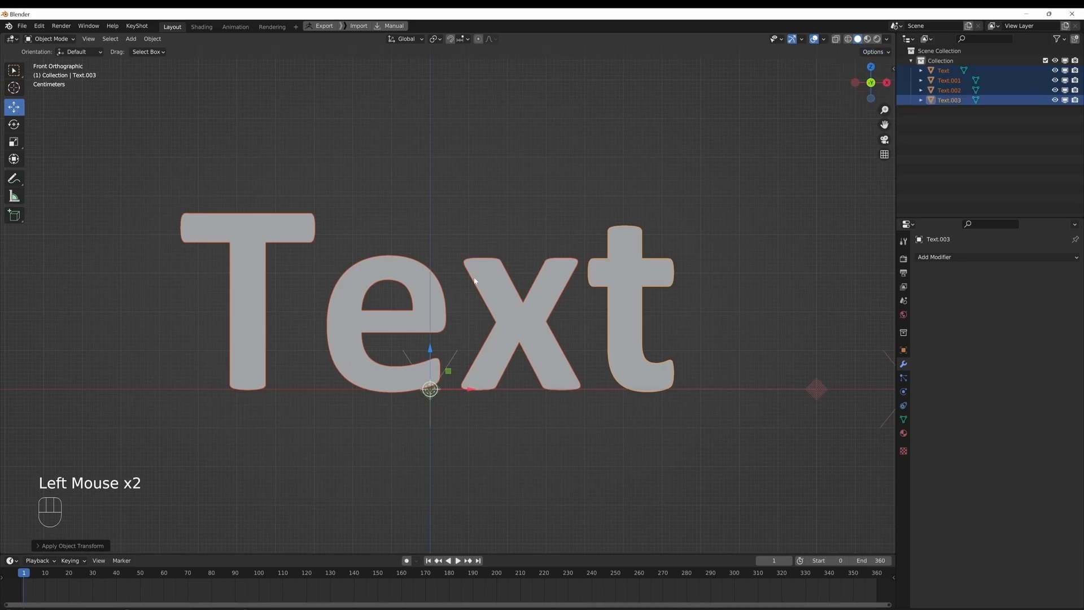
Step: Move the origin of the letter T along X to the middle of its stem's base
left_click(254, 286)
middle_click_drag(290, 347, 310, 329, "alt")
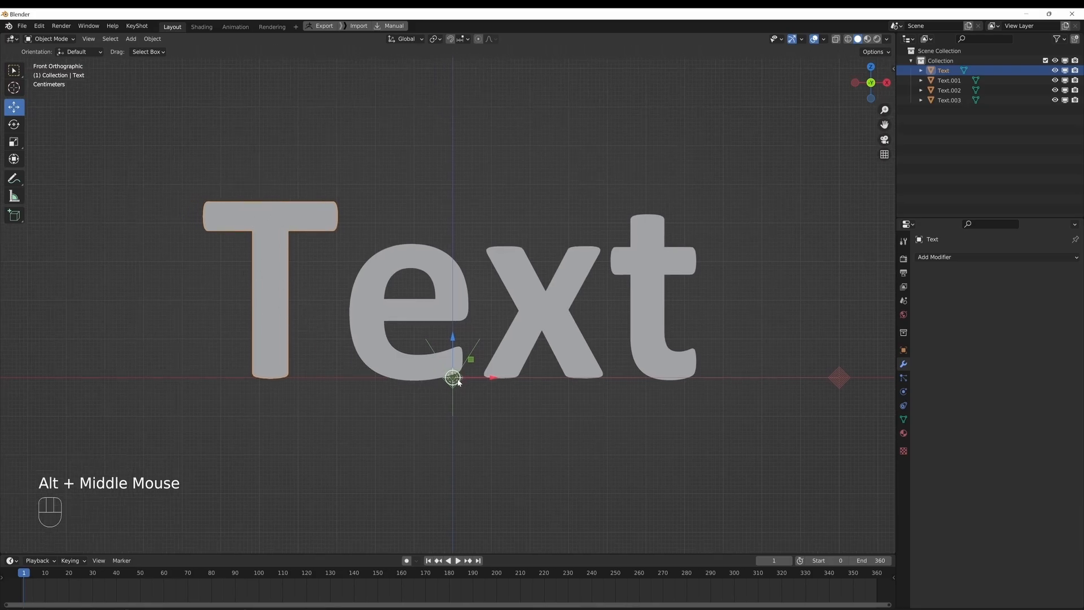
scroll(453, 377, "up", 1)
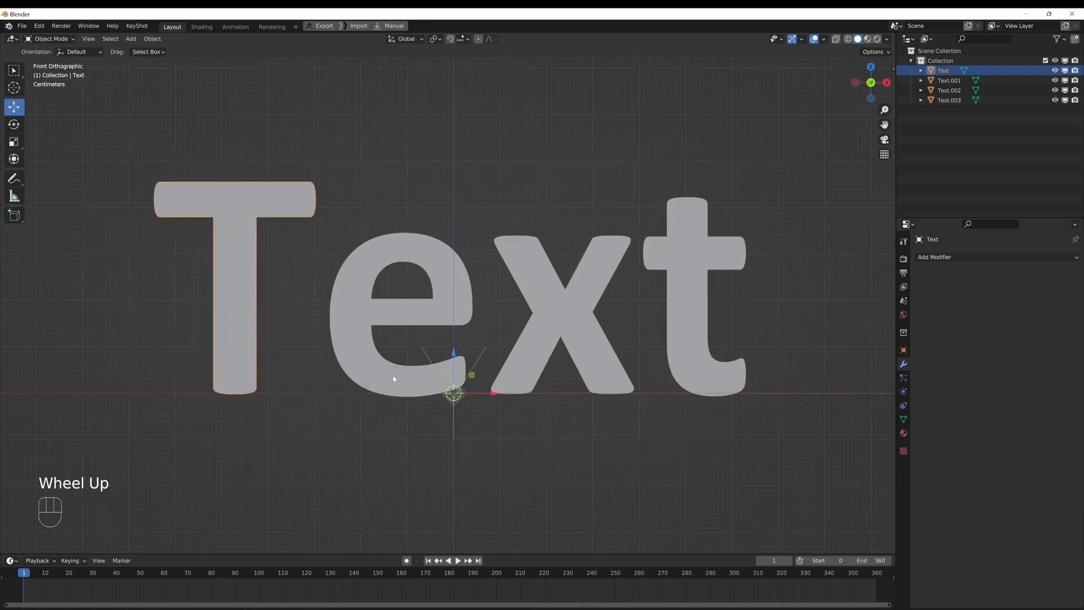
middle_click_drag(395, 380, 430, 375, "alt")
scroll(452, 382, "down", 1)
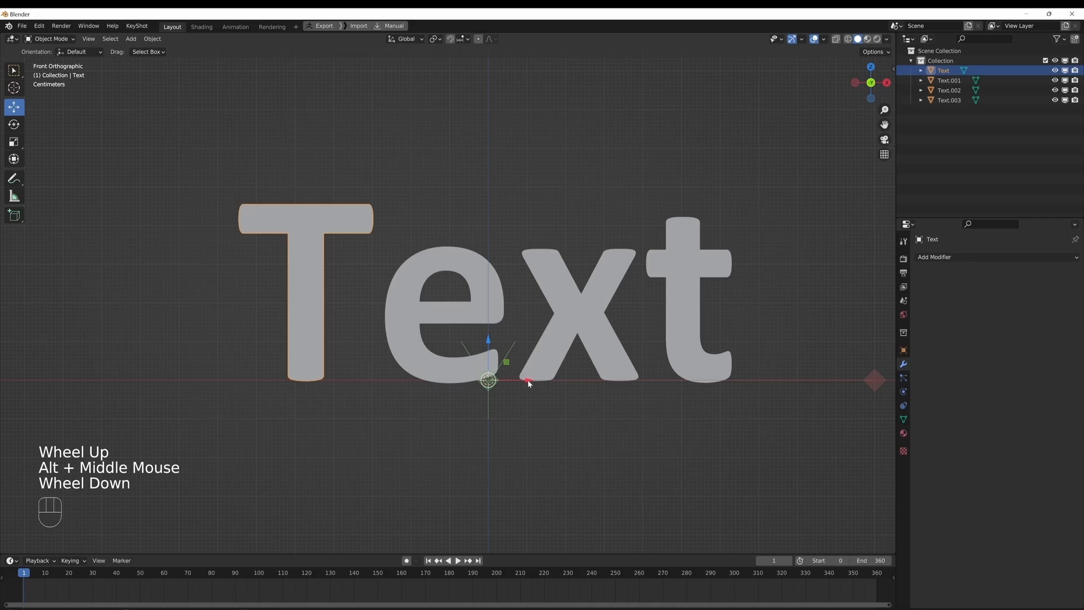
left_click_drag(528, 383, 343, 384)
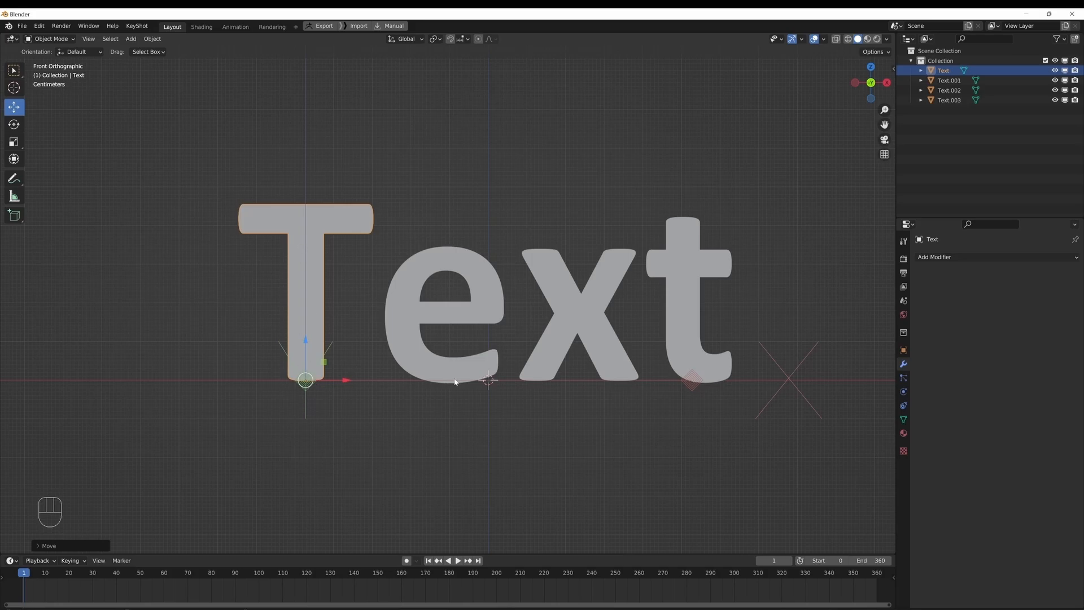
Step: Move the origins of the letters e, x and t along X to the base centre of each letter
left_click(403, 315)
left_click_drag(529, 382, 617, 384)
left_click(614, 404)
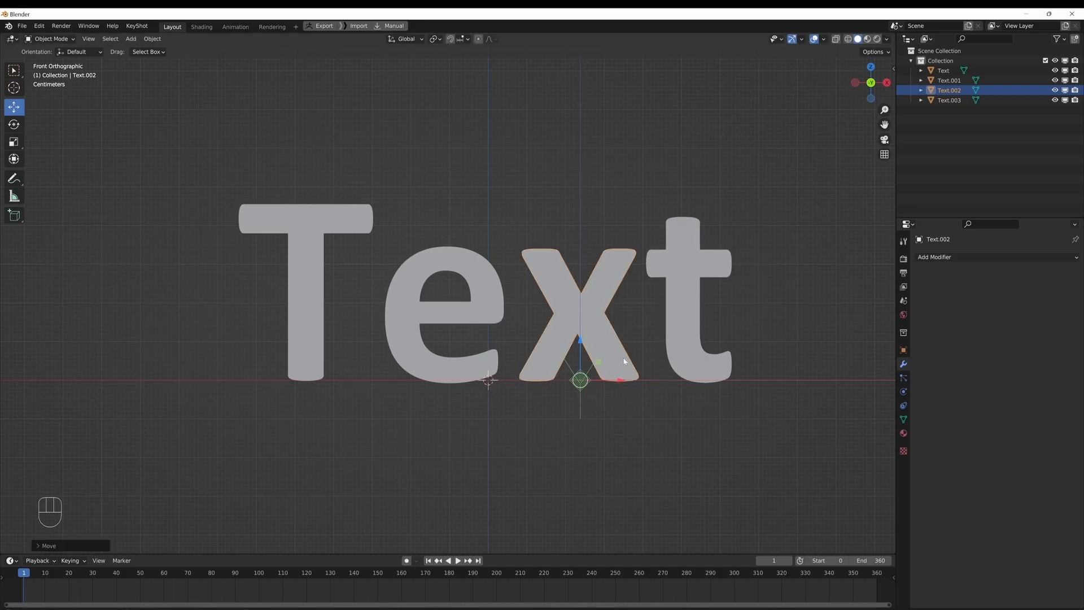
left_click(677, 315)
left_click_drag(527, 381, 726, 388)
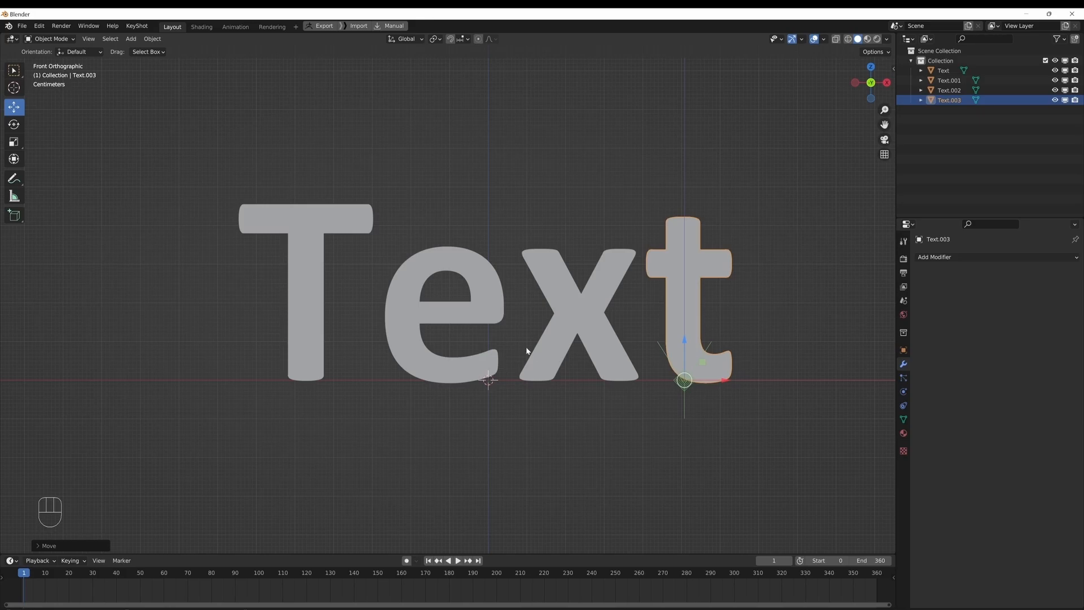
Step: Turn off the origins-only transform option, deselect the letters and return to a front view of the text
left_click(873, 52)
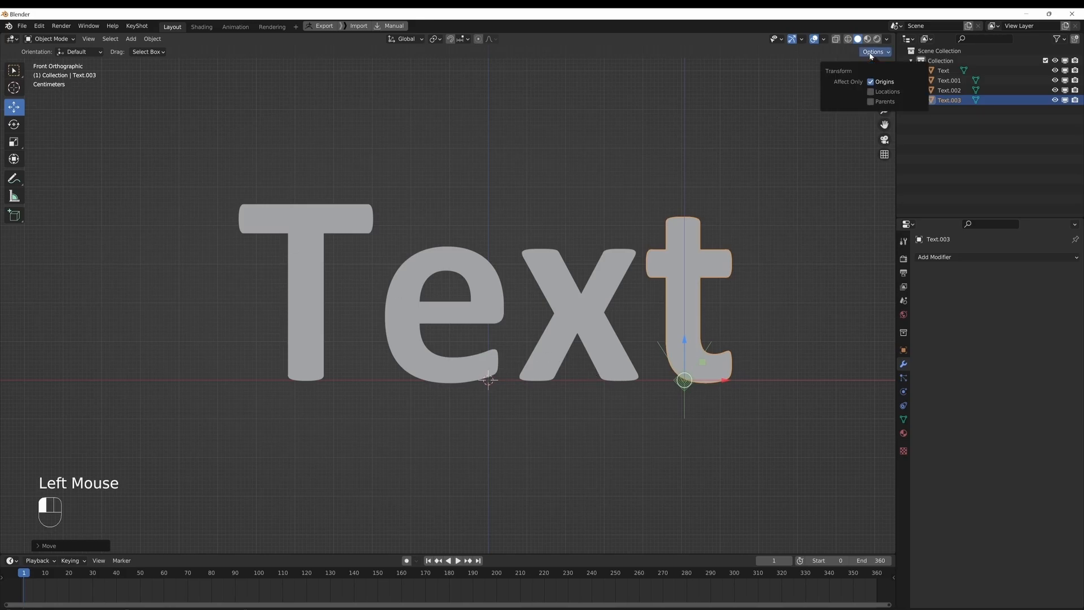
left_click(871, 83)
left_click(576, 197)
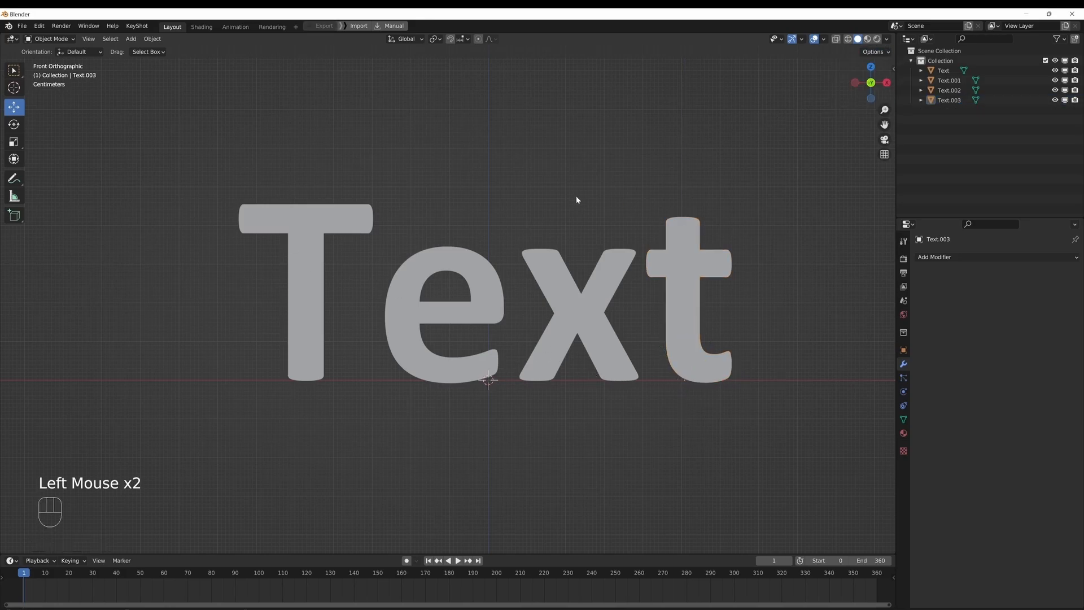
left_click_drag(576, 197, 408, 299, "alt")
scroll(566, 334, "down", 3)
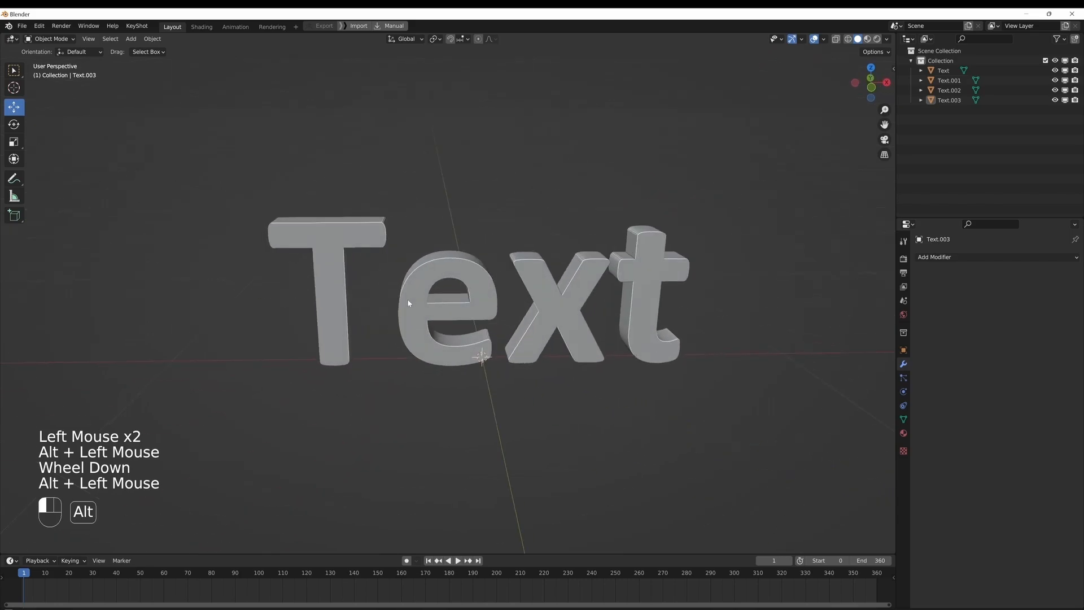
key("KP_1")
scroll(429, 290, "up", 2)
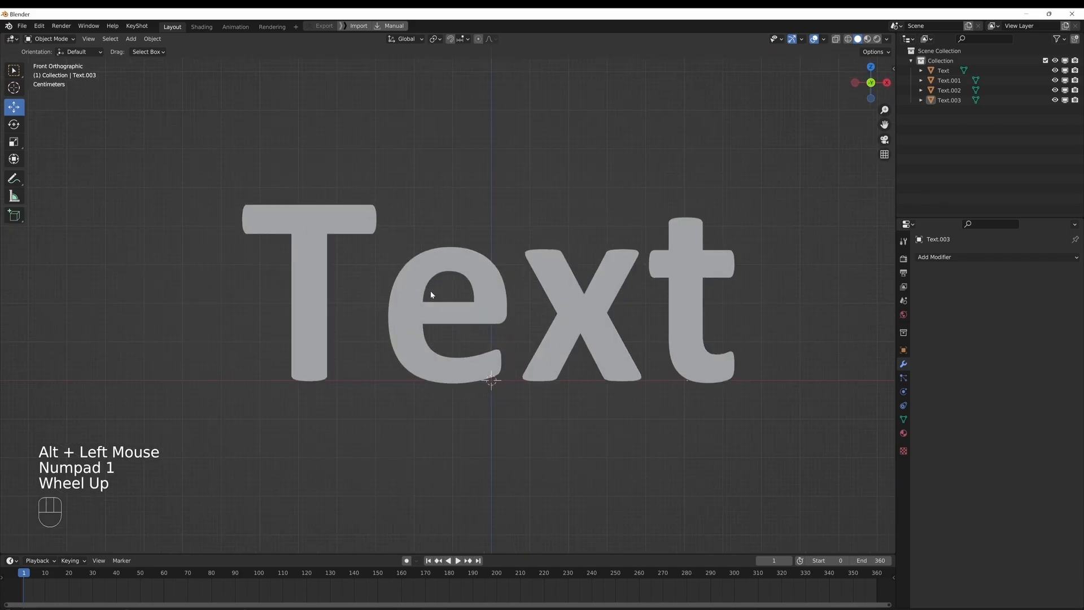
middle_click(432, 341, "alt")
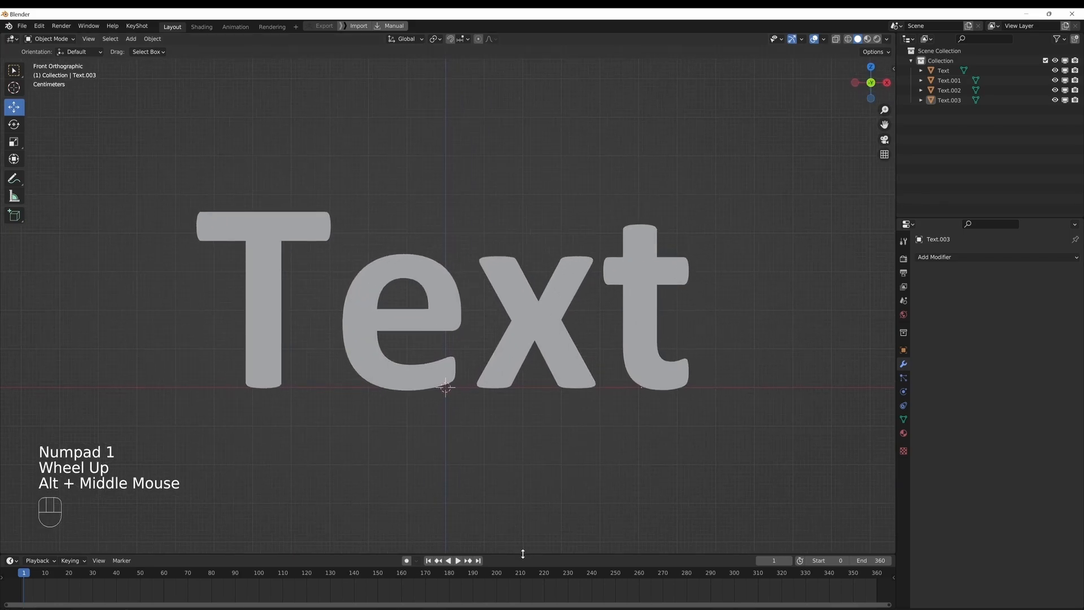
Step: Enlarge the timeline area, set the animation's end frame to 80 and fit the timeline to that range
left_click_drag(520, 553, 536, 483)
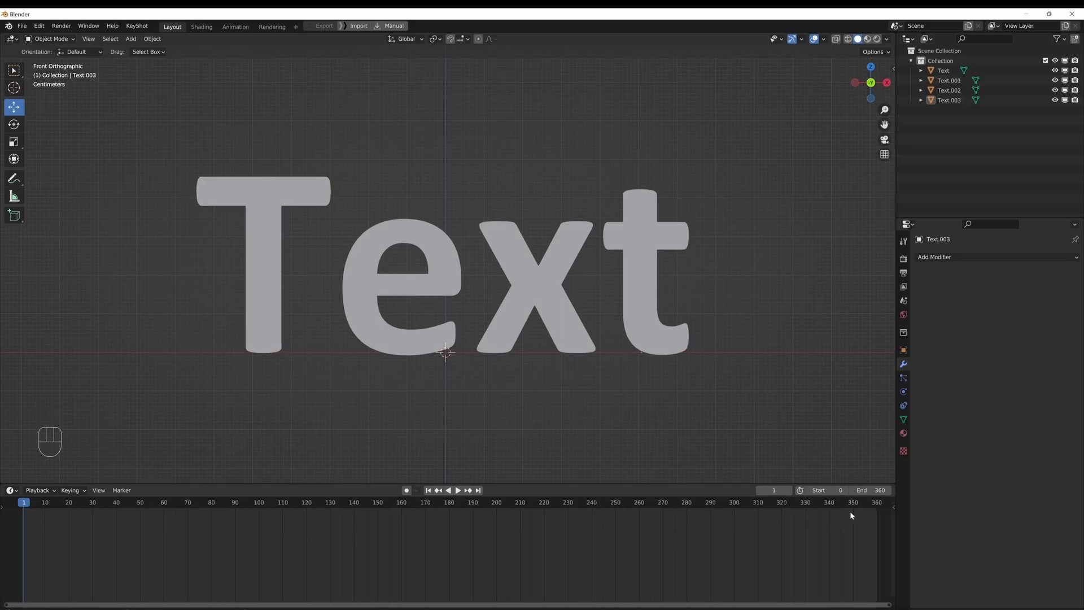
left_click(869, 490)
type("1")
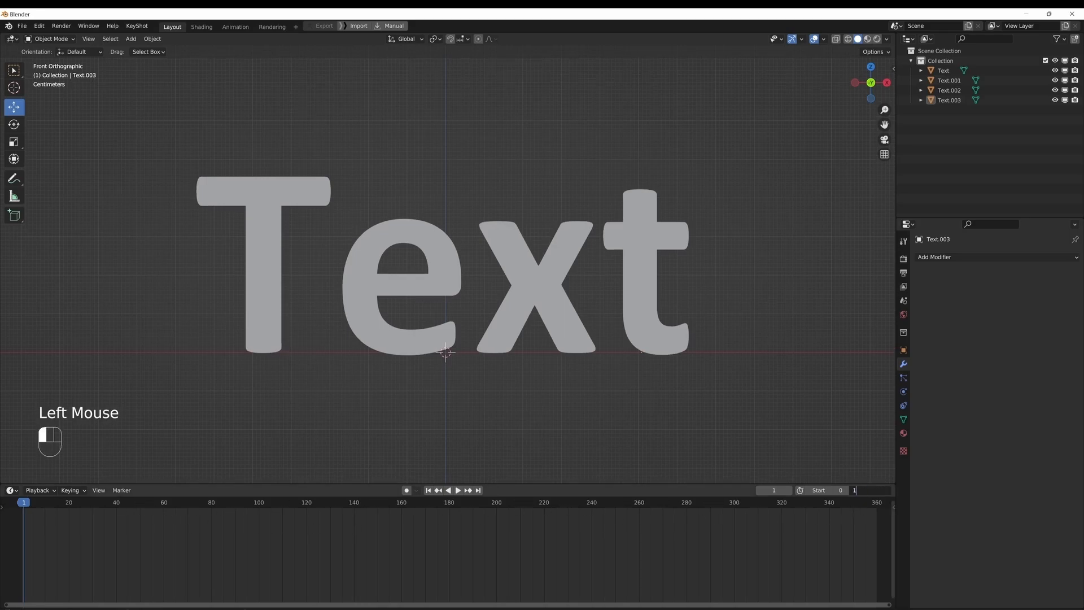
type("80")
key("Return")
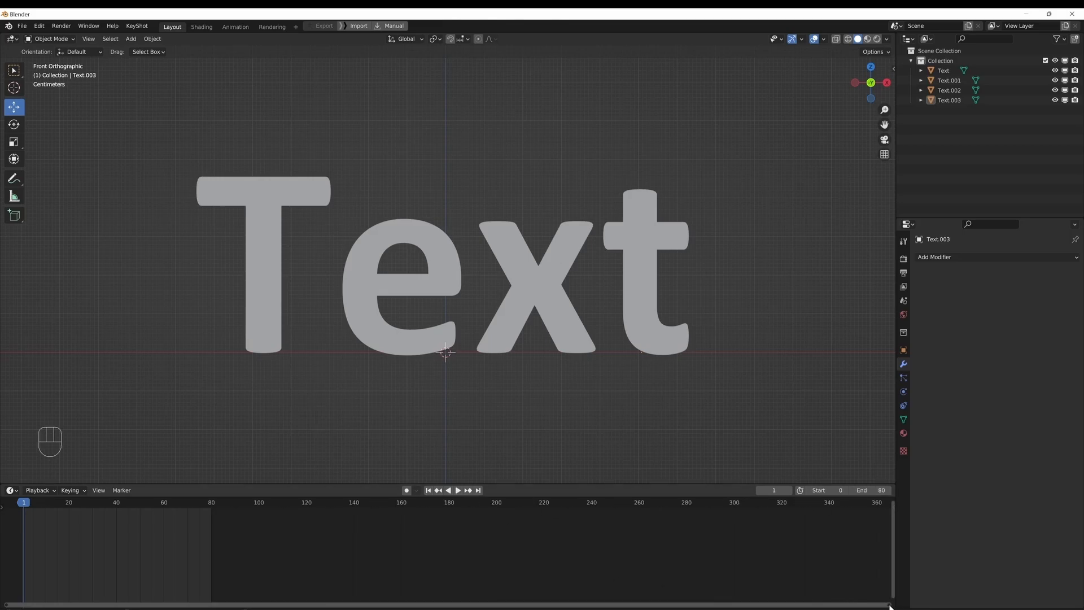
left_click_drag(890, 606, 750, 605)
Step: Keyframe the letter T's Z location at 0 m on frame 30
left_click(364, 502)
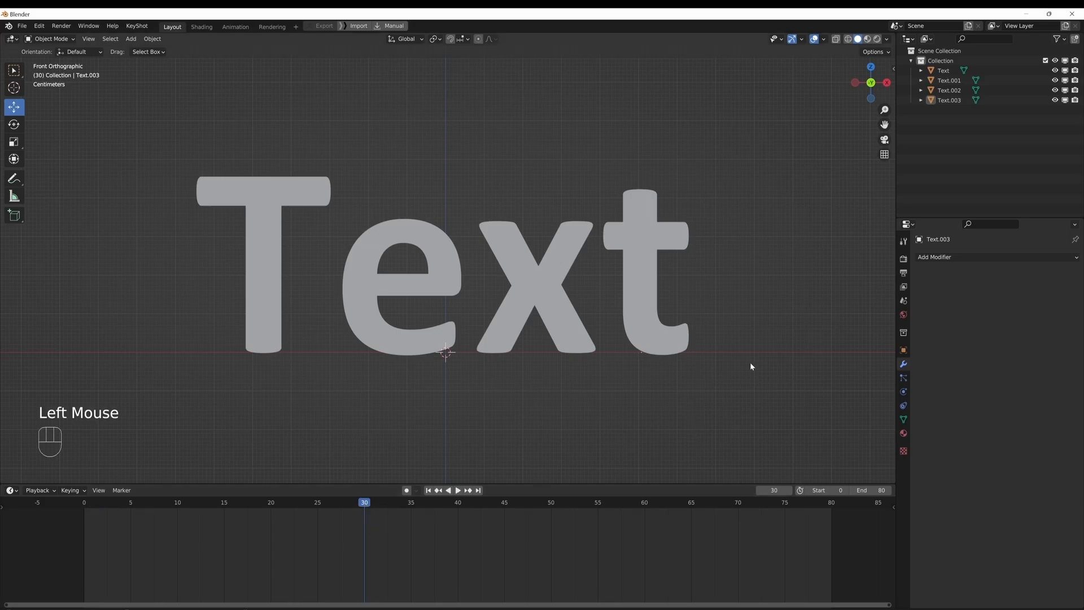
left_click(259, 195)
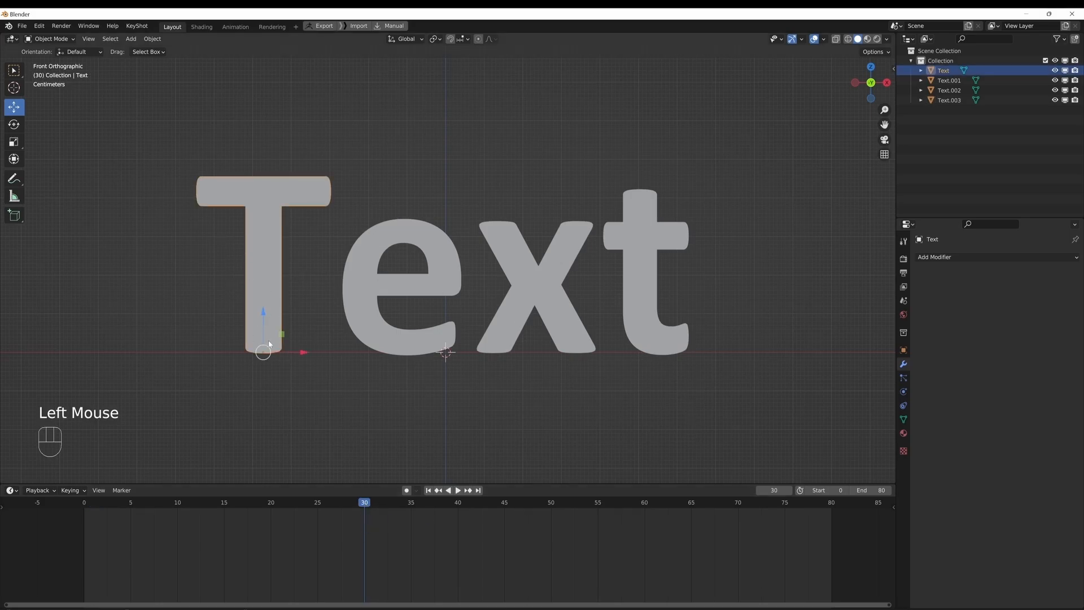
left_click(903, 350)
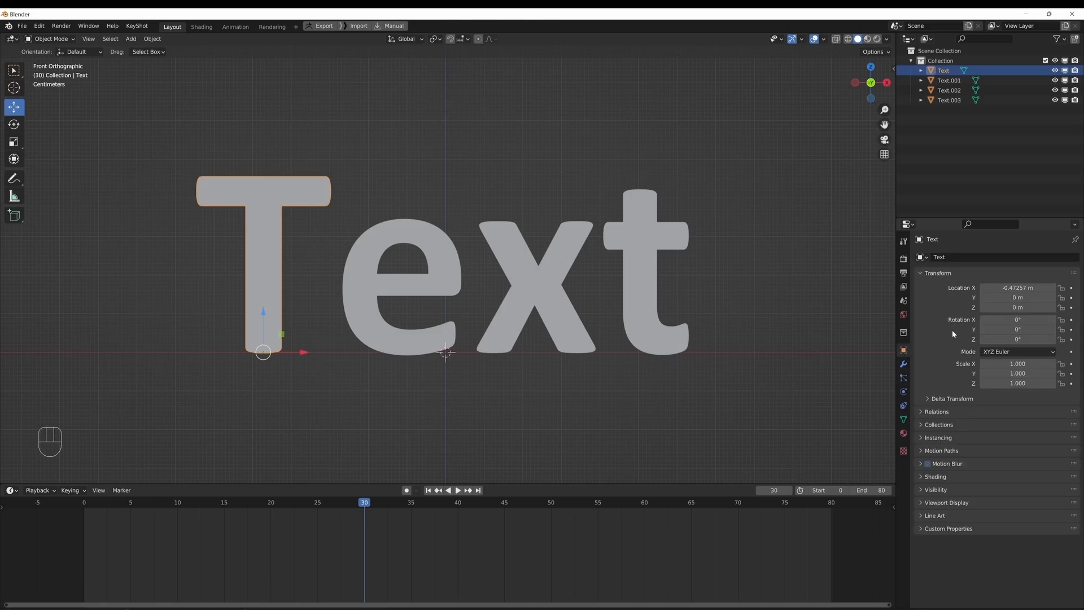
mouse_move(1012, 308)
left_mouse_down()
mouse_move(1075, 308)
mouse_move(959, 308)
mouse_move(1081, 309)
mouse_move(1032, 308)
left_mouse_up()
left_click(1021, 308)
type("0")
key("Return")
left_click(1071, 308)
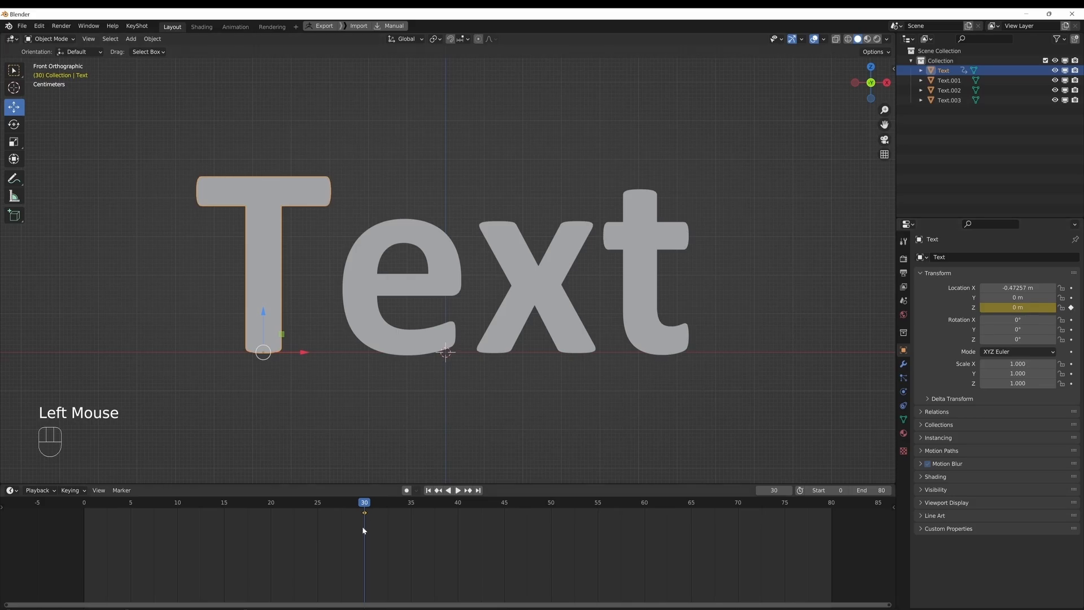
Step: Keyframe the letter T's Z location at 0.4 m on frame 15
left_click_drag(364, 507, 224, 515)
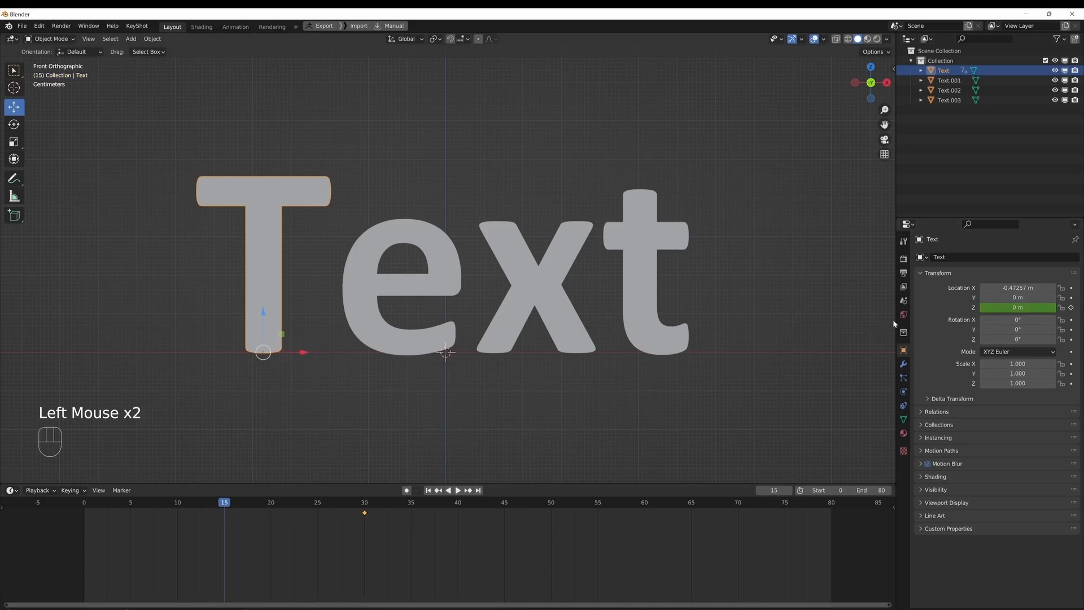
left_click(1017, 307)
type("0.5")
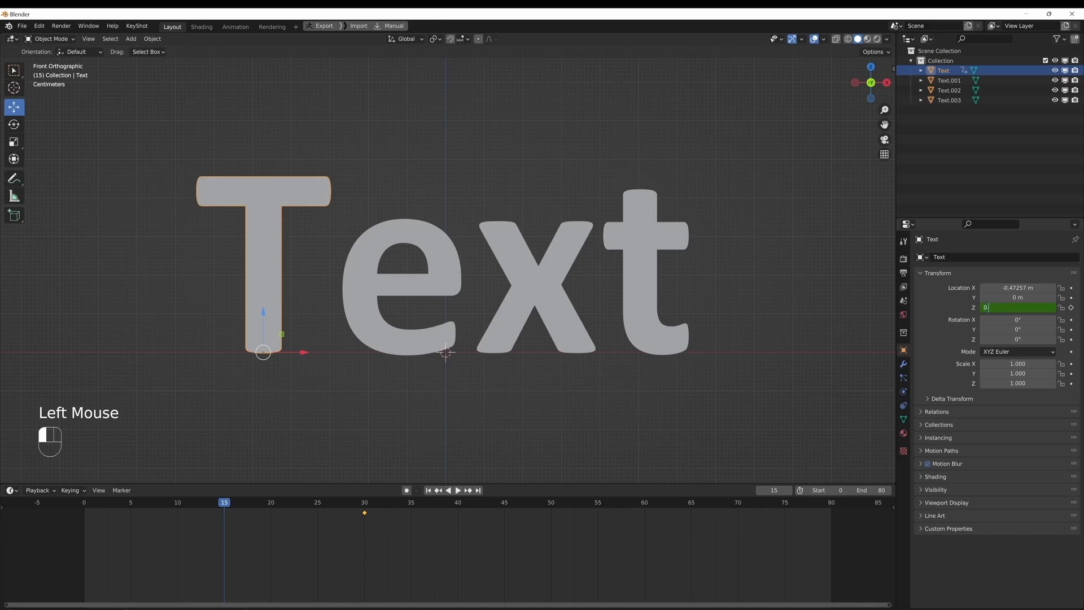
key("Return")
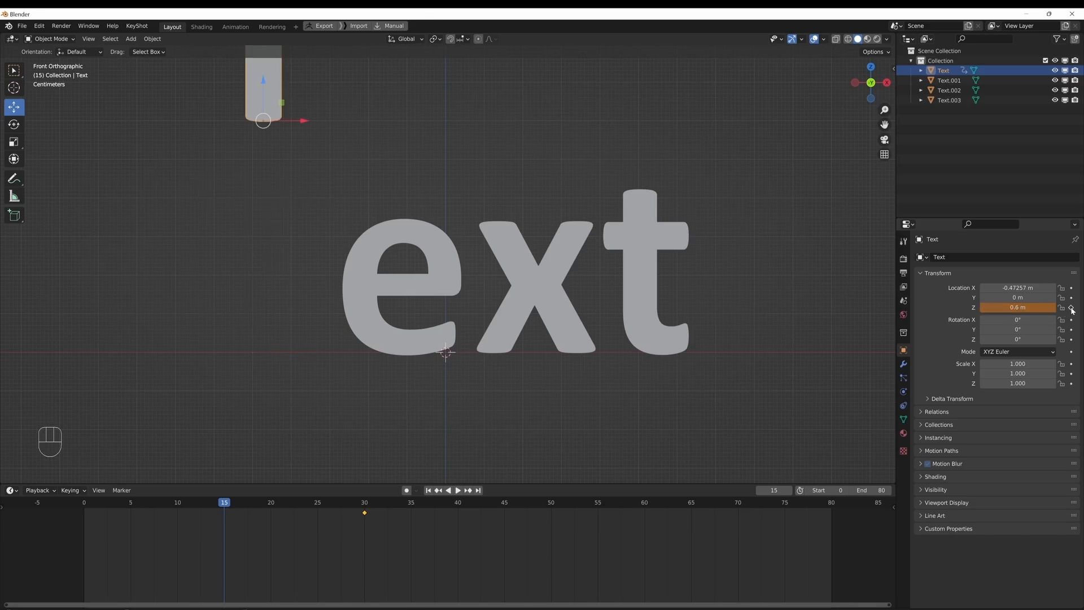
left_click(1044, 308)
type("0.")
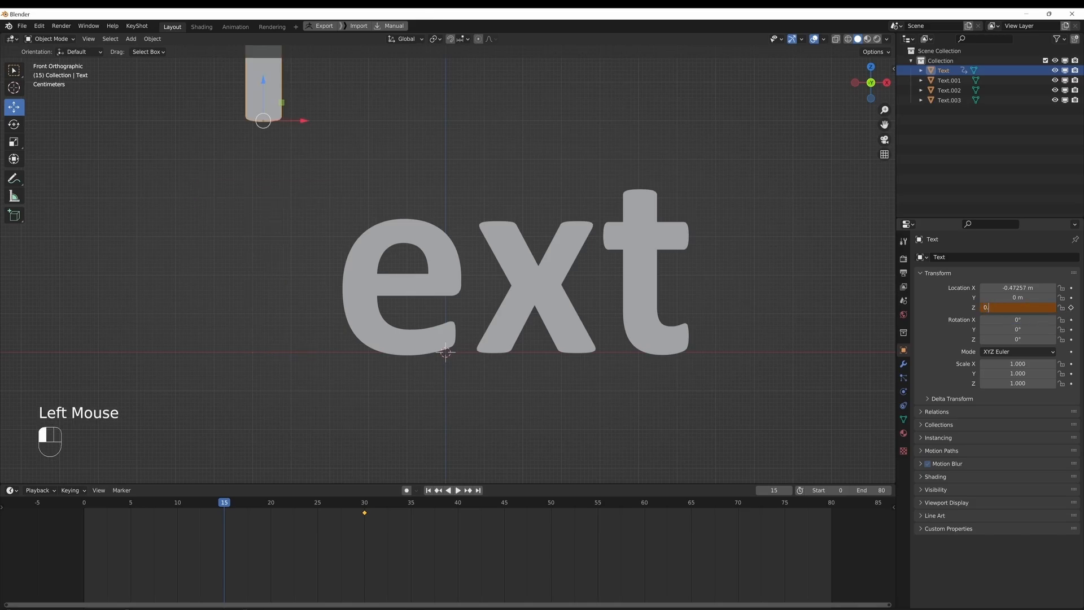
type("4")
key("Return")
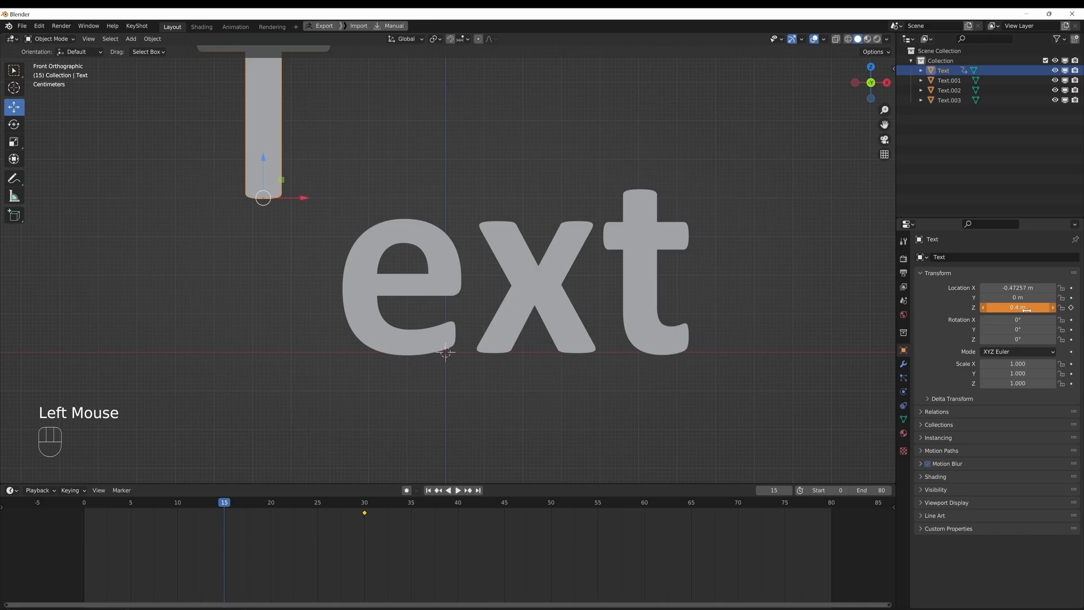
left_click(1071, 307)
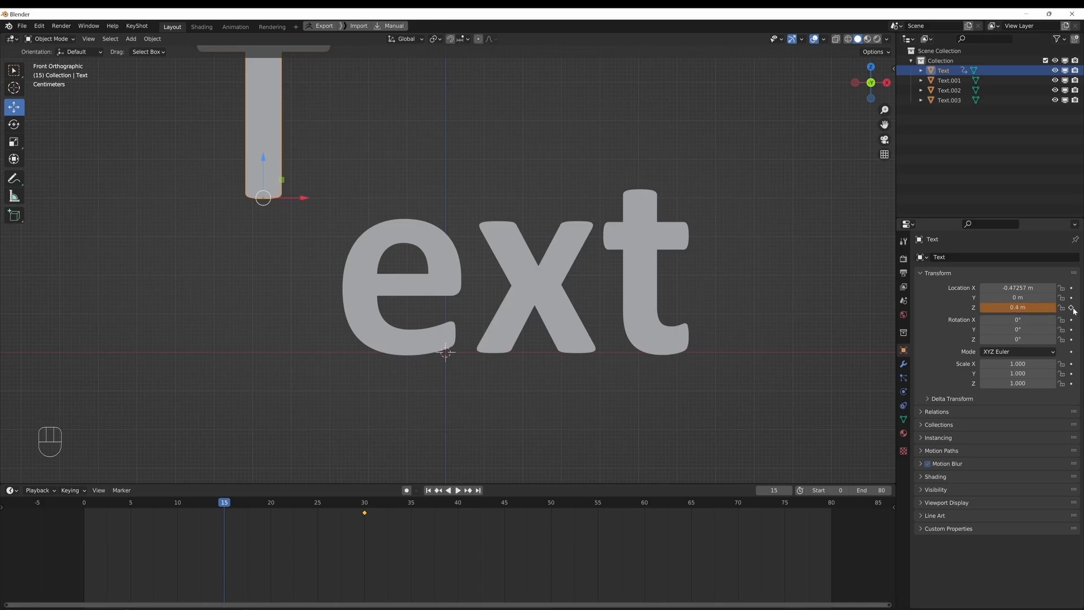
Step: Keyframe the letter T's Z location at -1.5 m on frame 0
double_click(87, 501)
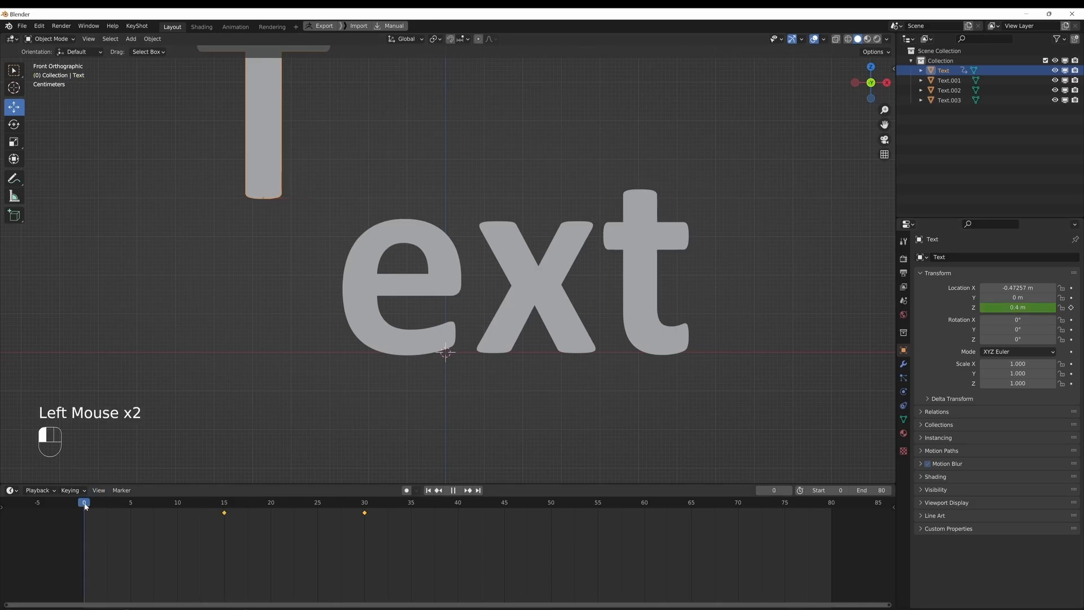
left_click(1023, 308)
type("-1")
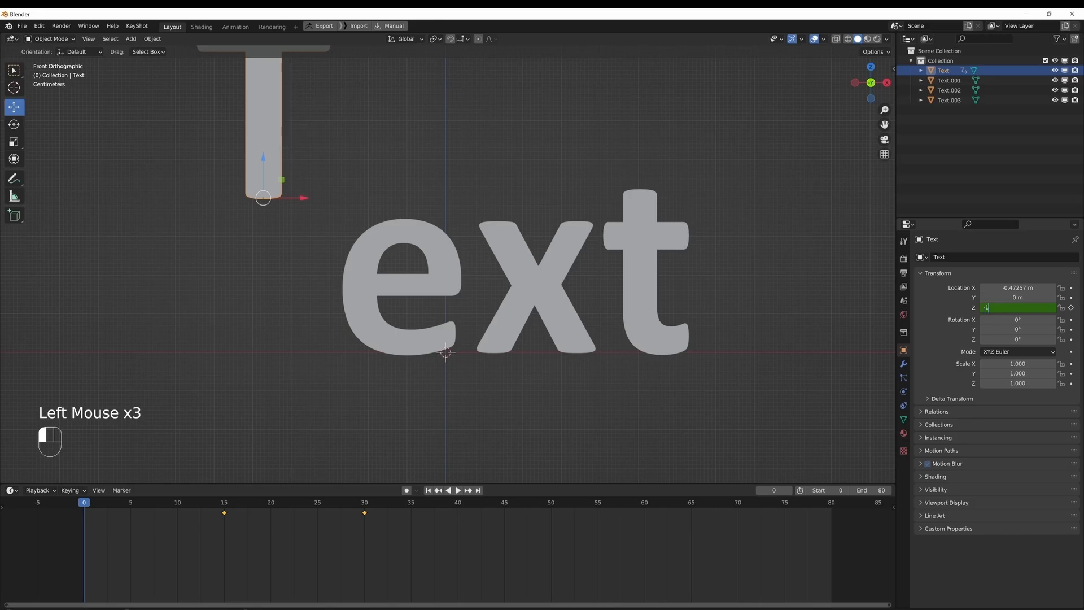
type(".5")
key("Return")
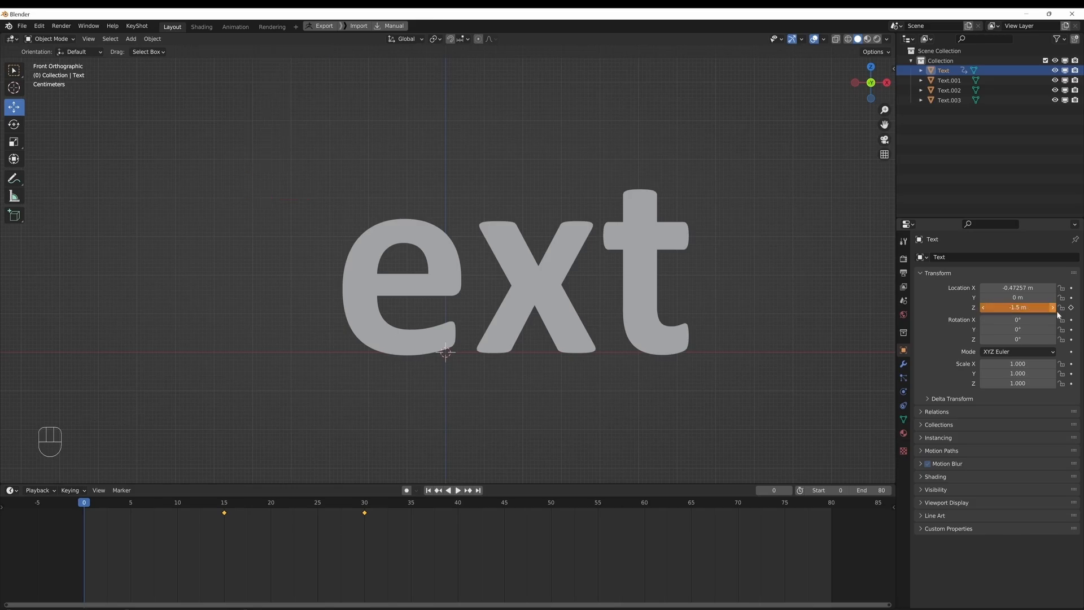
left_click(1071, 307)
scroll(608, 336, "down", 5)
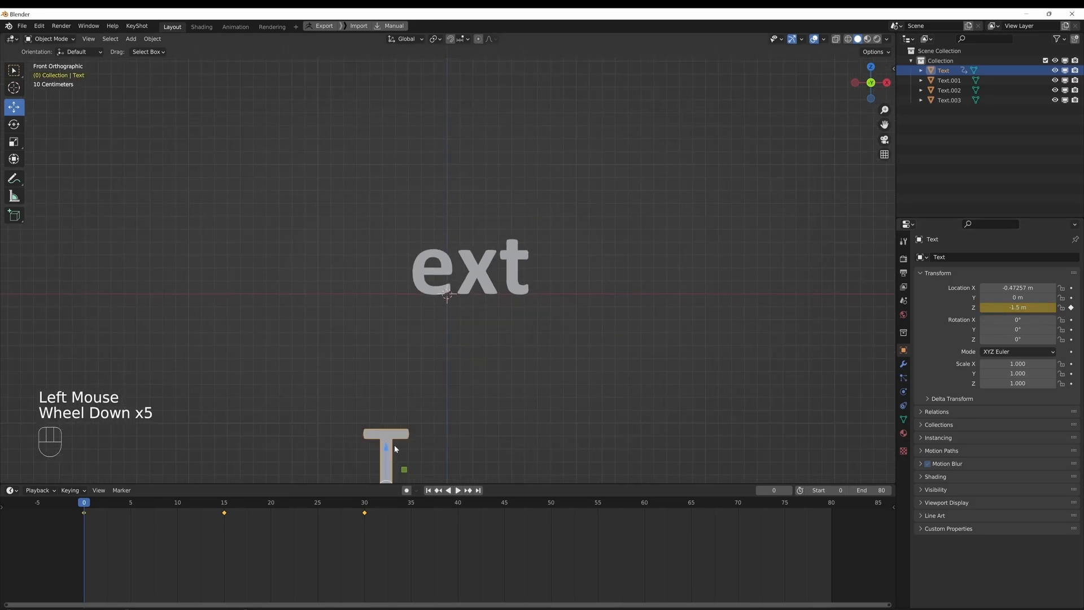
Step: Play the letter T's rise animation from frame 0 to check the motion, then return to frame 0
scroll(530, 273, "up", 5)
mouse_move(88, 506)
left_mouse_down()
mouse_move(374, 506)
mouse_move(86, 506)
left_mouse_up()
key("space")
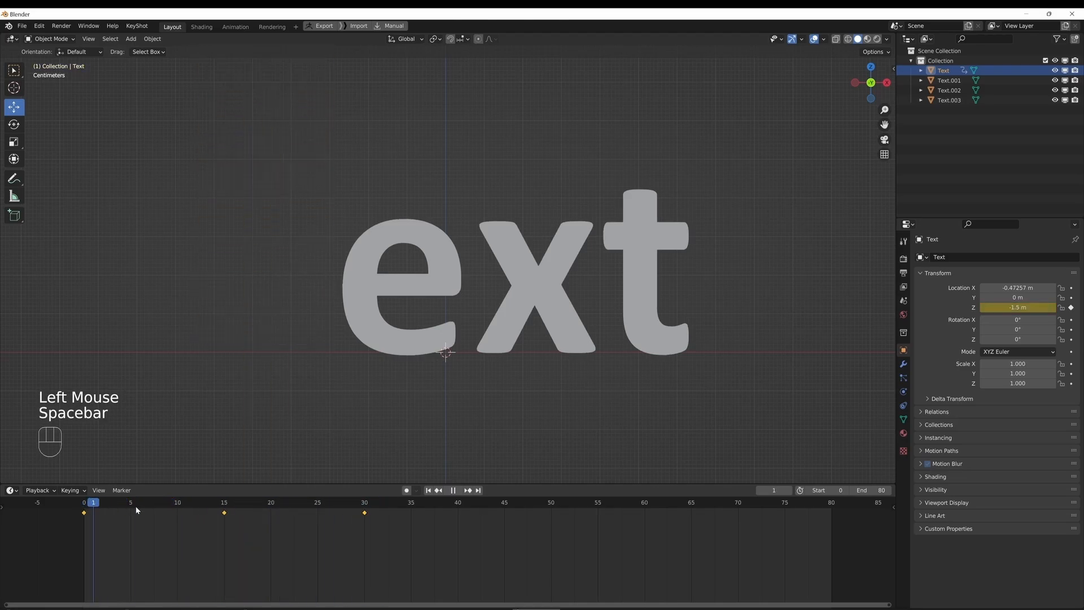
key("space")
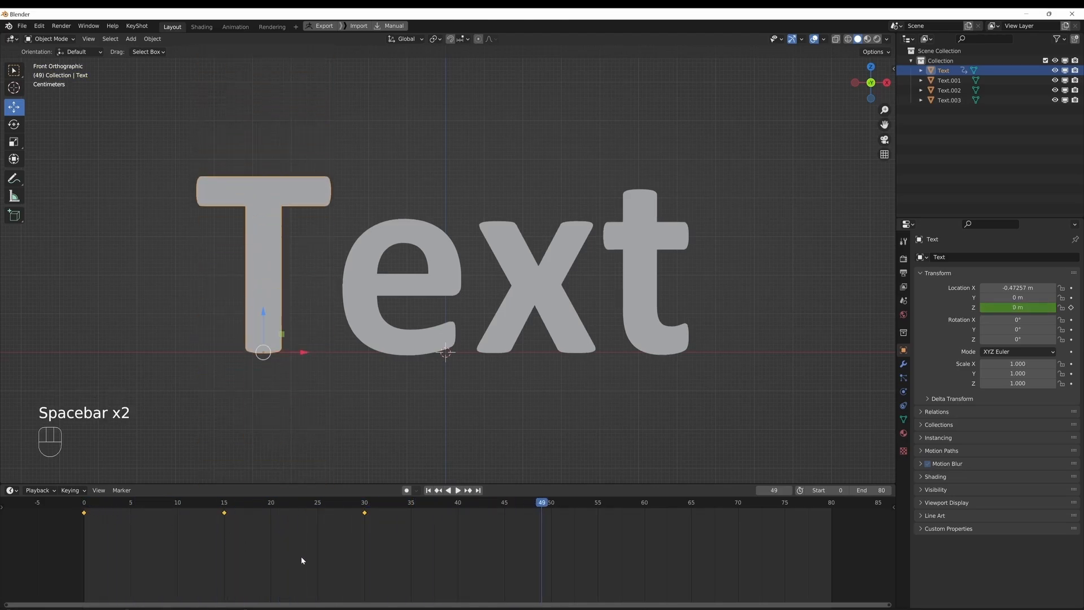
left_click(84, 505)
left_click_drag(412, 539, 70, 506)
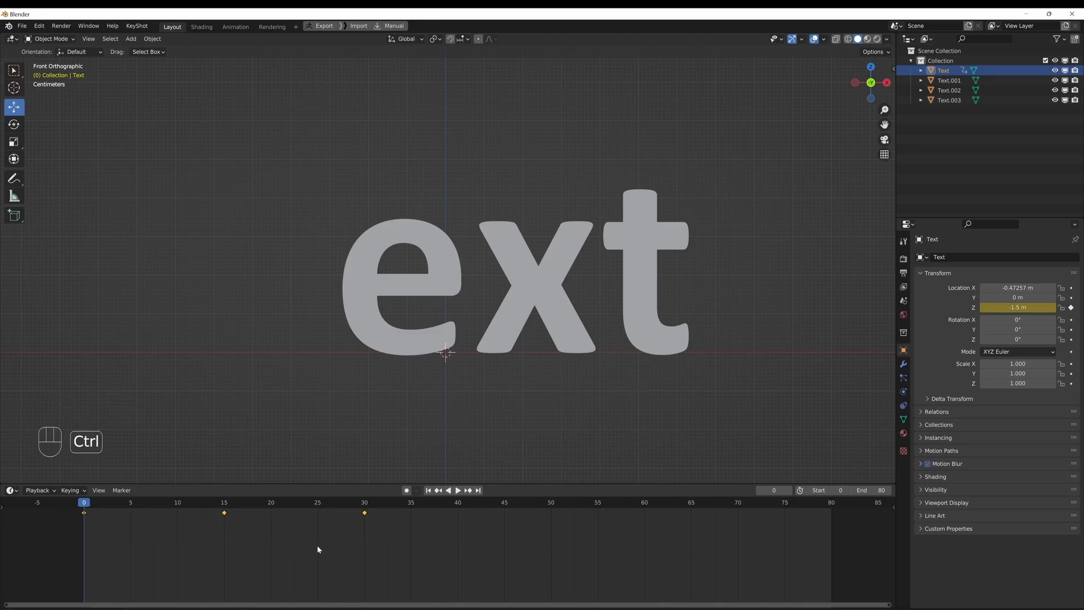
Step: Switch the timeline area to the Graph Editor and frame all of the letter T's animation curves
key("ctrl+Tab")
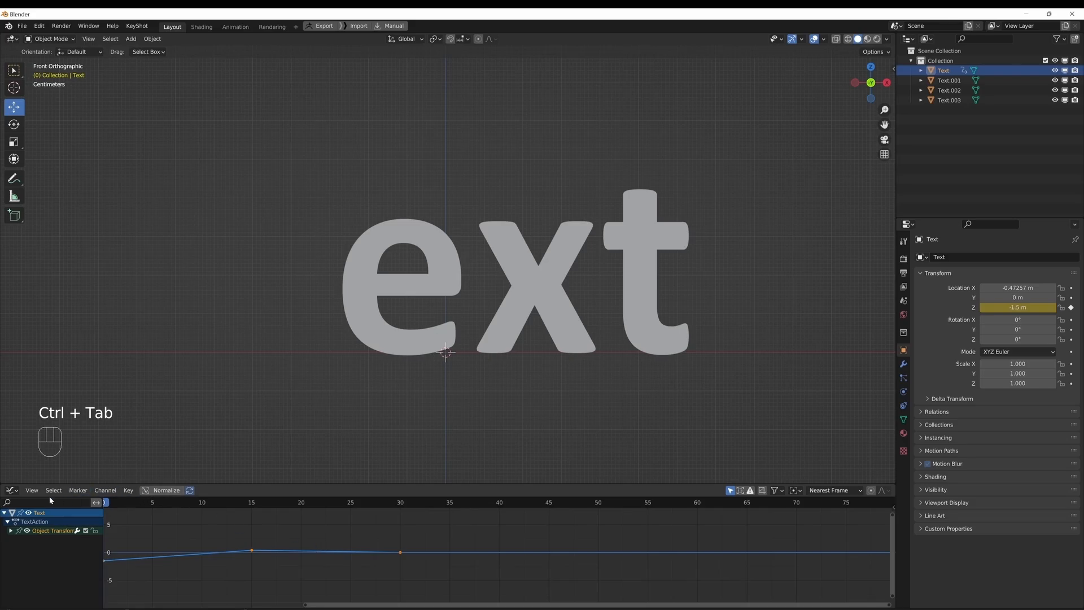
left_click(12, 490)
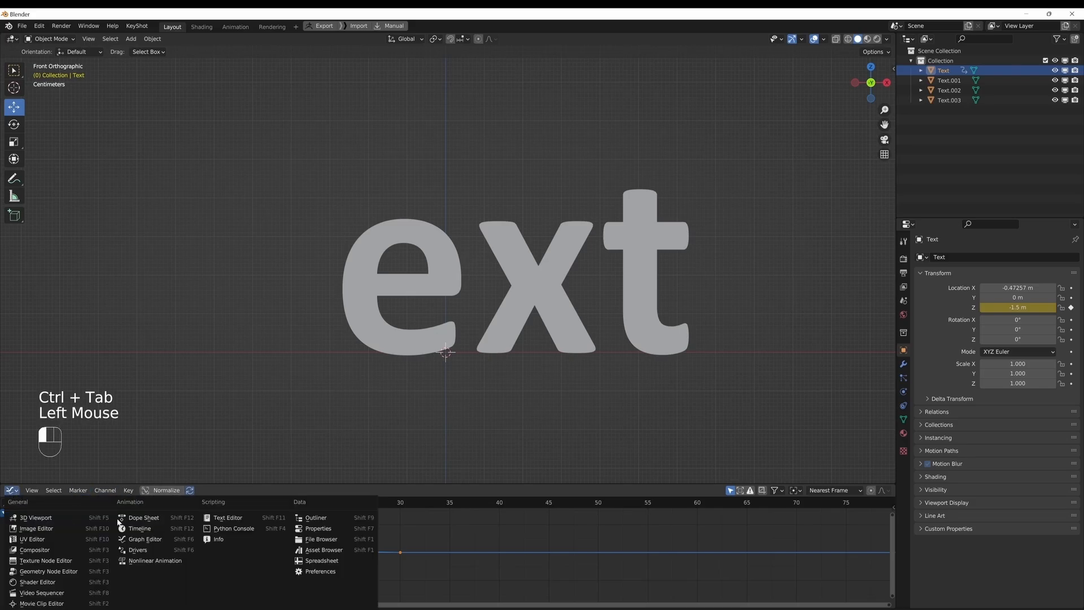
left_click(158, 540)
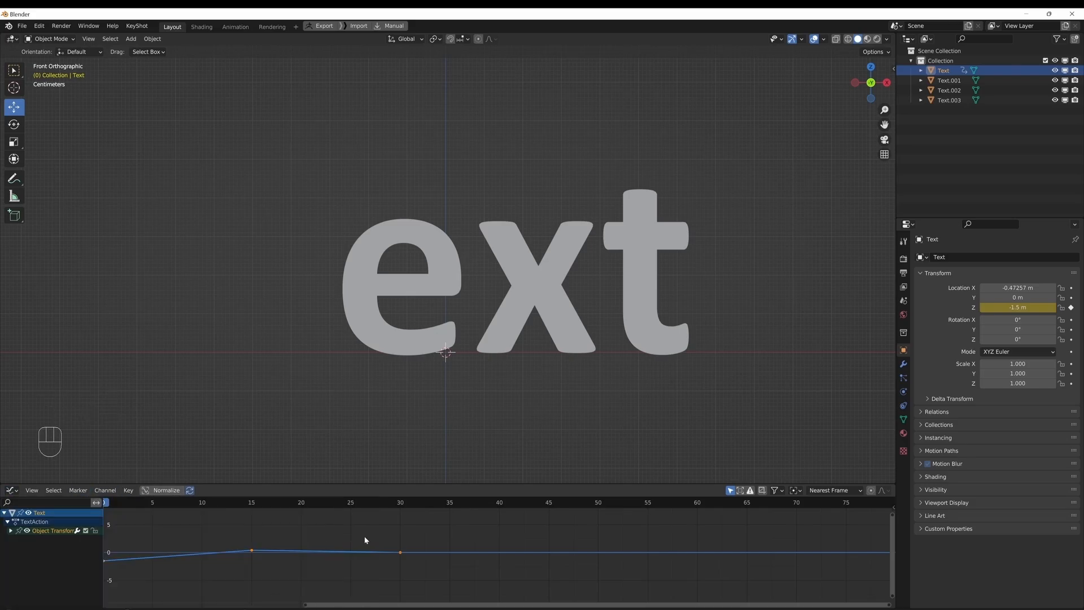
left_click(32, 490)
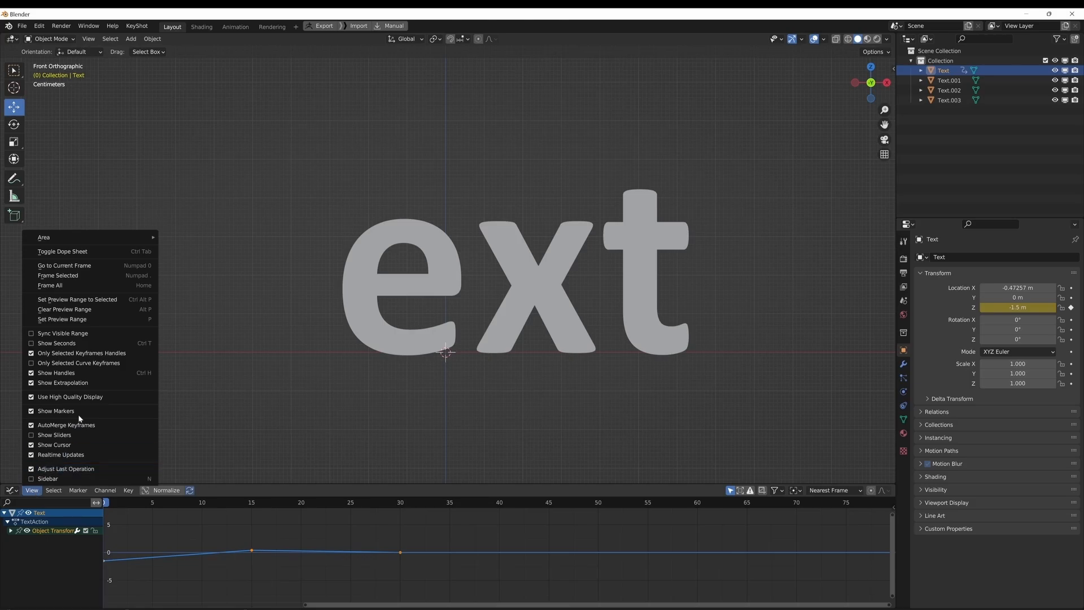
left_click(83, 286)
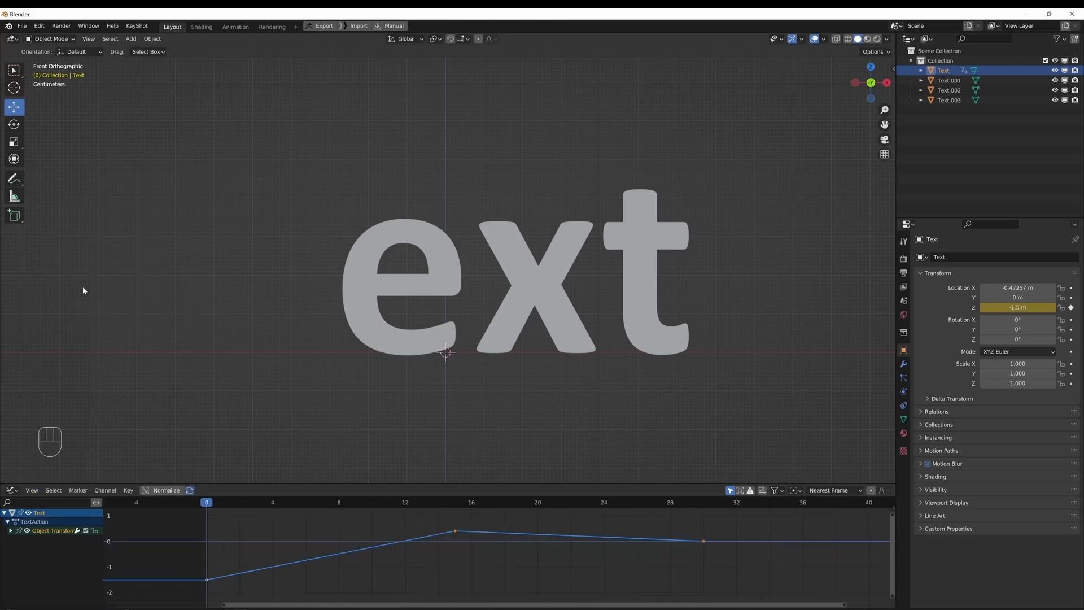
Step: Set the interpolation of all the letter T's keyframes to Bezier
scroll(480, 558, "down", 4)
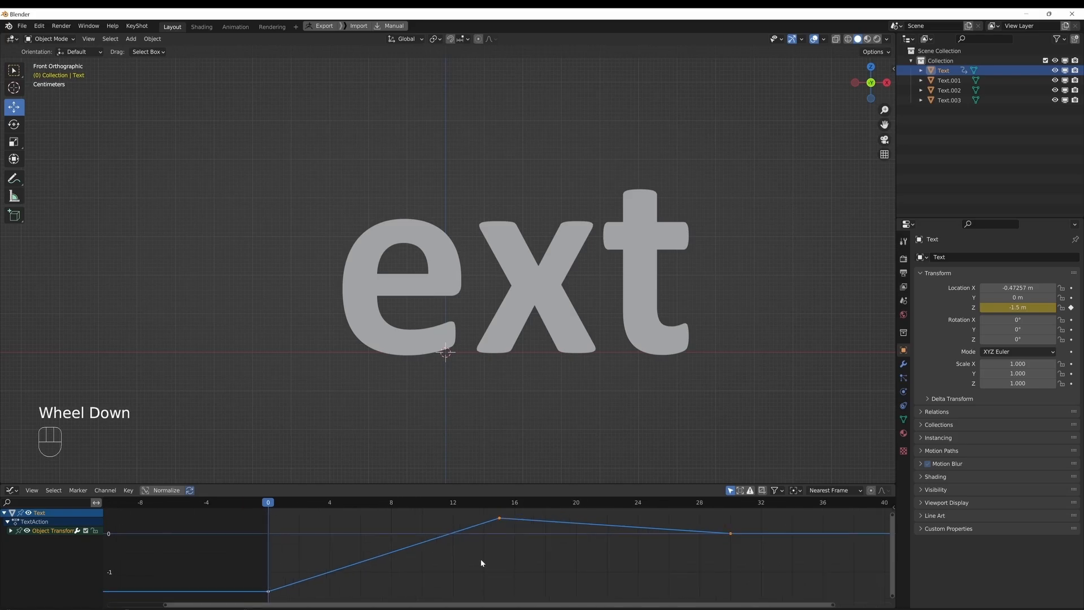
left_click_drag(296, 588, 699, 515)
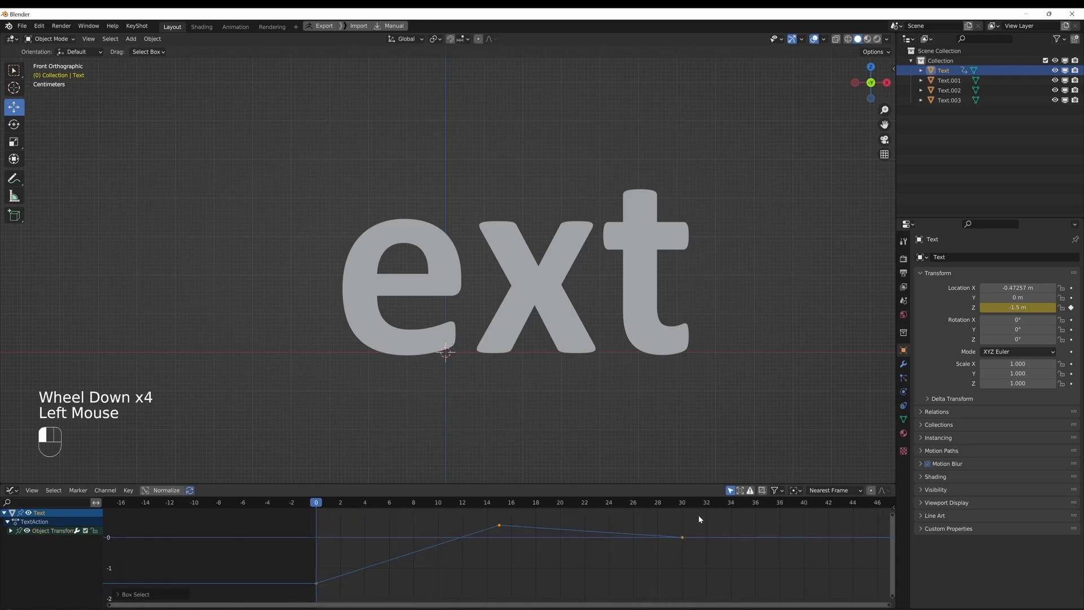
key("t")
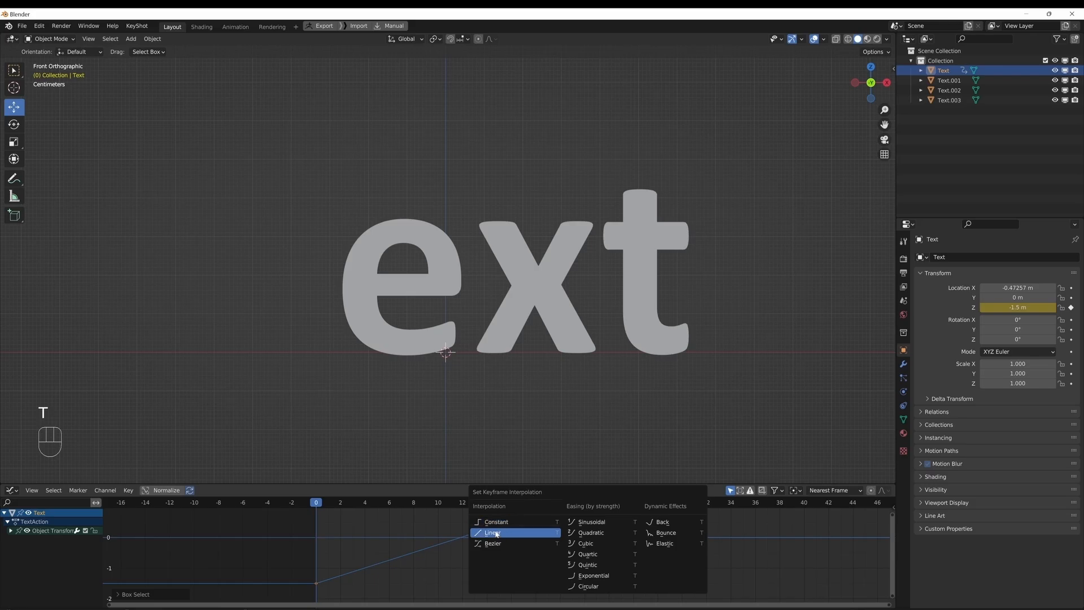
left_click(516, 546)
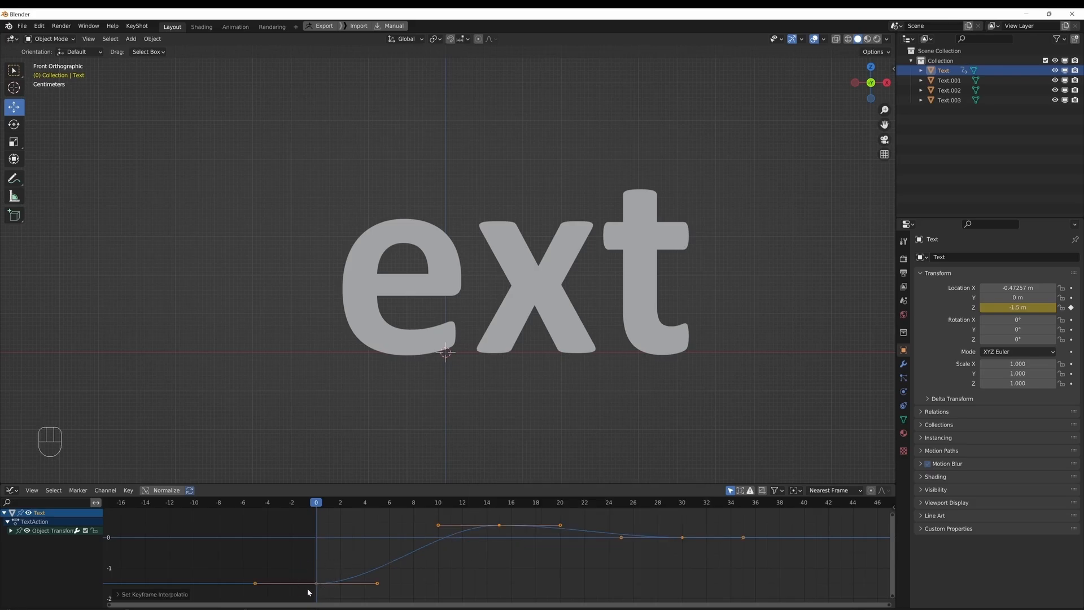
Step: Scale the Bezier handles of the Z location keyframe at frame 0 along X to almost zero length
left_click_drag(302, 579, 370, 595)
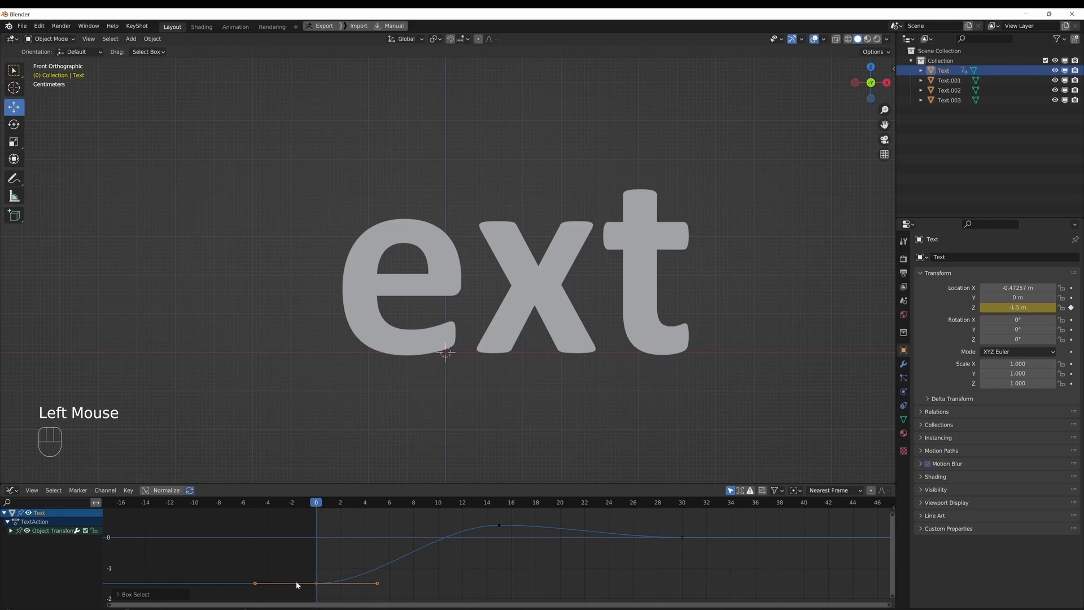
left_click_drag(303, 575, 319, 585)
key("s")
key("x")
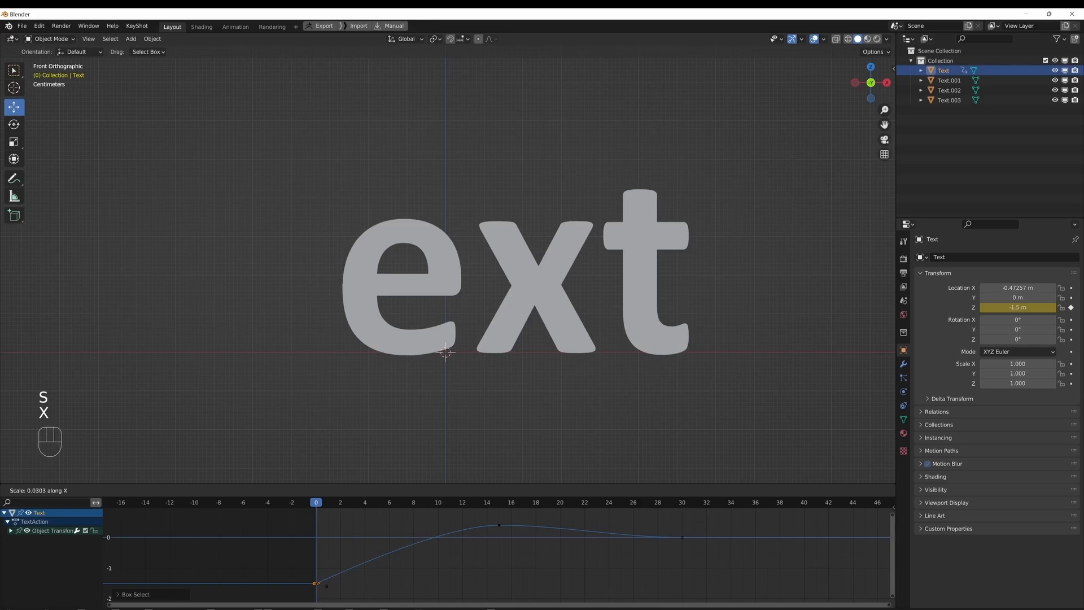
left_click(352, 587)
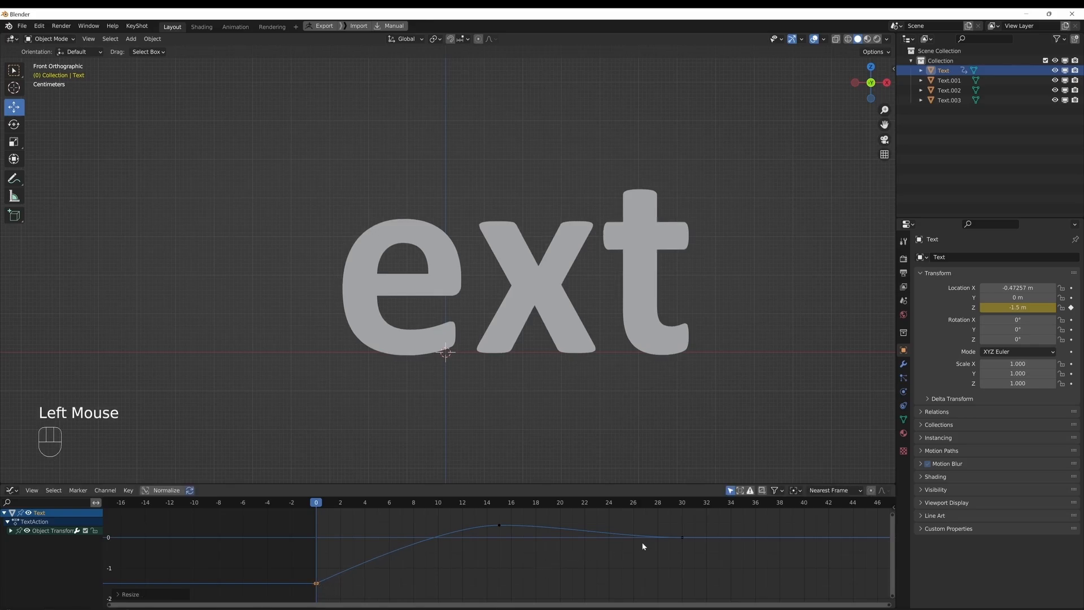
Step: Scale the Bezier handles of the Z location keyframe at frame 30 along X to a small fraction of their length
left_click_drag(672, 529, 787, 573)
key("s")
key("x")
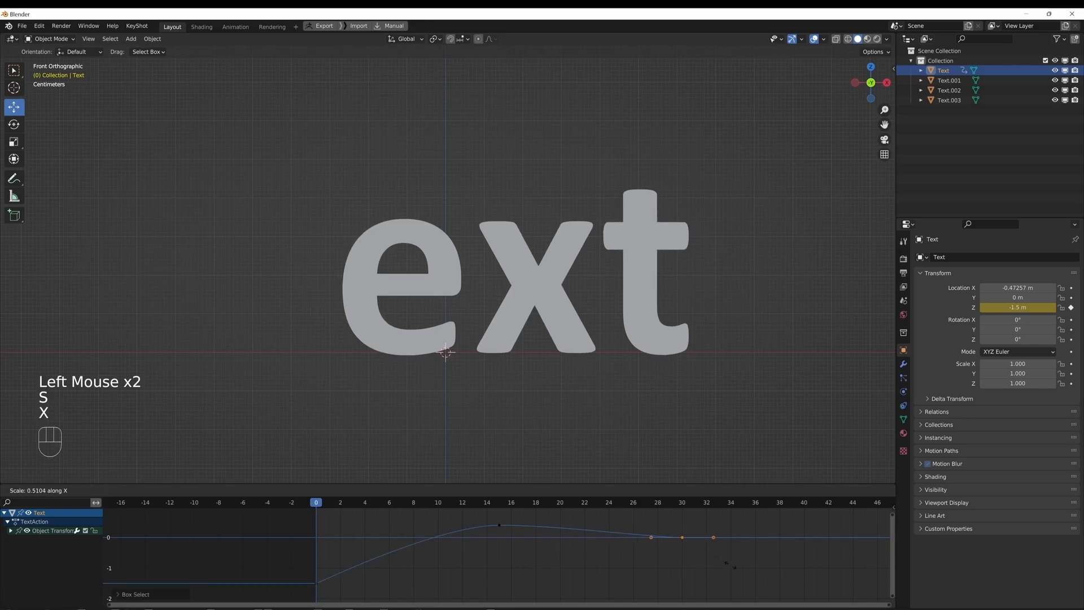
left_click(689, 546)
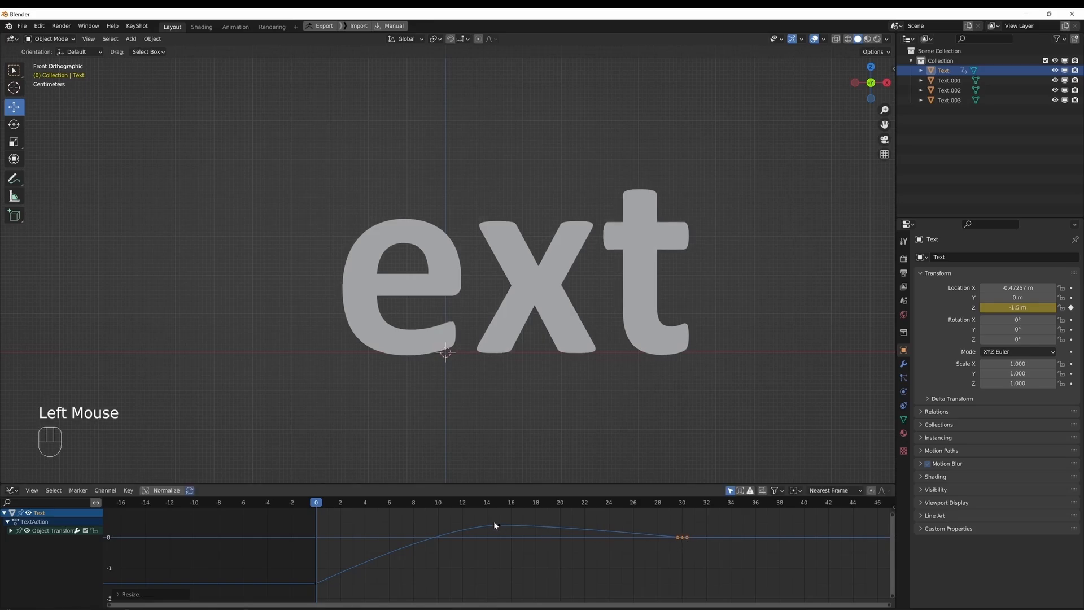
Step: Scale the Bezier handles of the Z location keyframe at frame 15 along X to about twice their length
left_click_drag(494, 525, 520, 528)
key("s")
key("x")
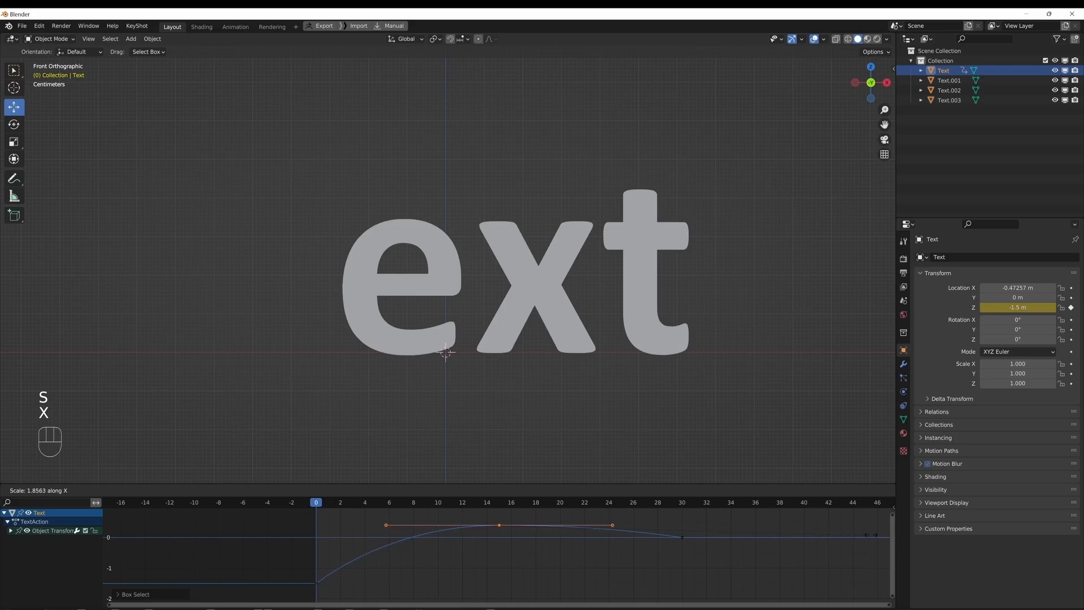
left_click(136, 533)
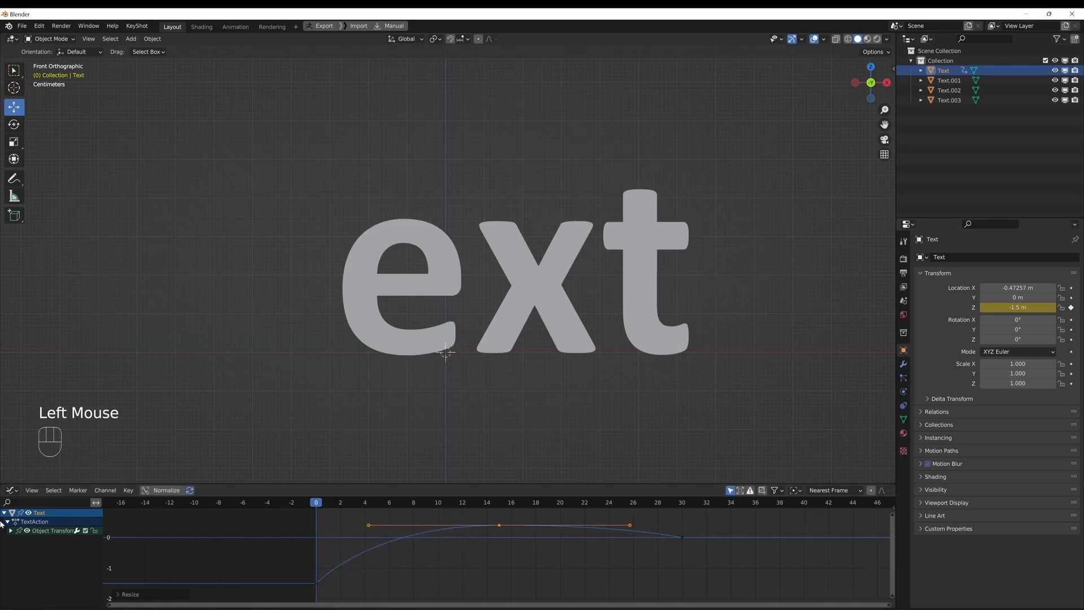
Step: Play back the animation to check the letter T's eased rise in the viewport
left_click(328, 528)
key("space")
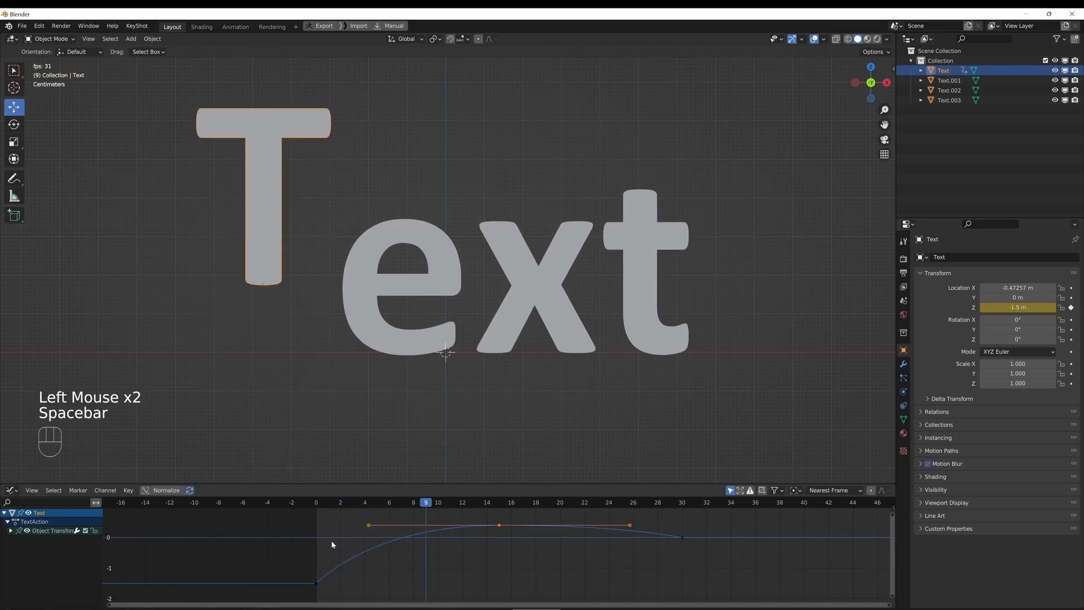
scroll(348, 423, "down", 3)
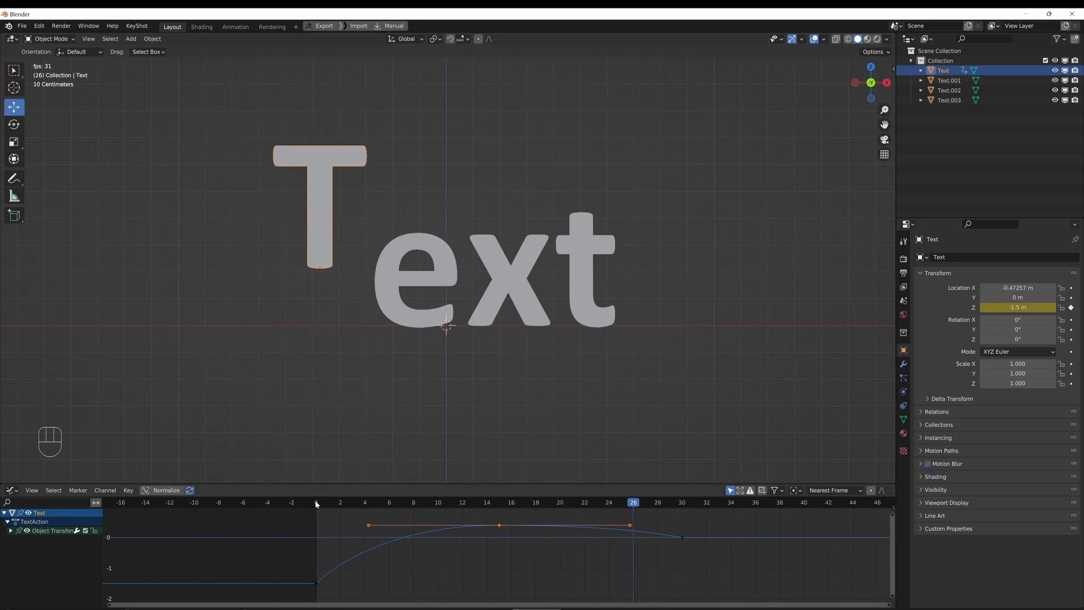
key("space")
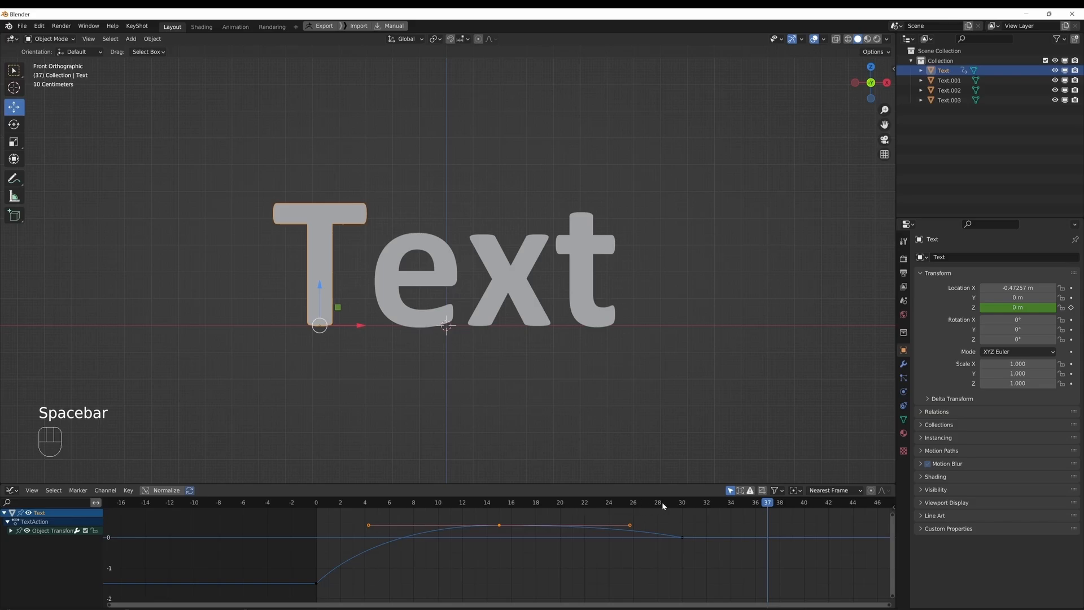
Step: Keyframe the letter T's Z rotation at 0° on frame 30
left_click(680, 502)
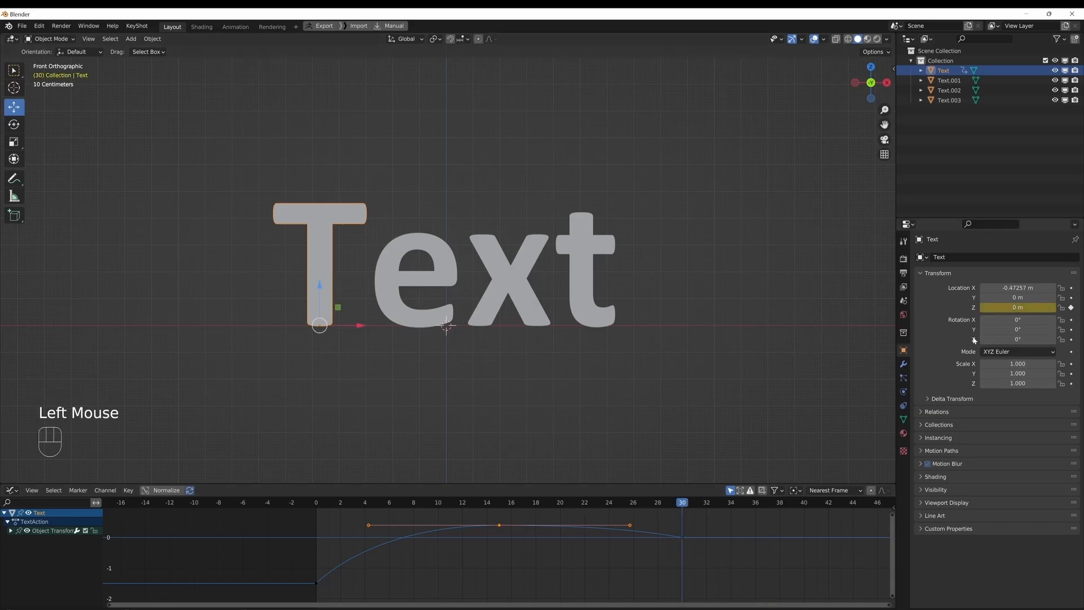
mouse_move(1002, 339)
left_mouse_down()
mouse_move(988, 338)
mouse_move(1001, 339)
left_mouse_up()
left_click(1002, 339)
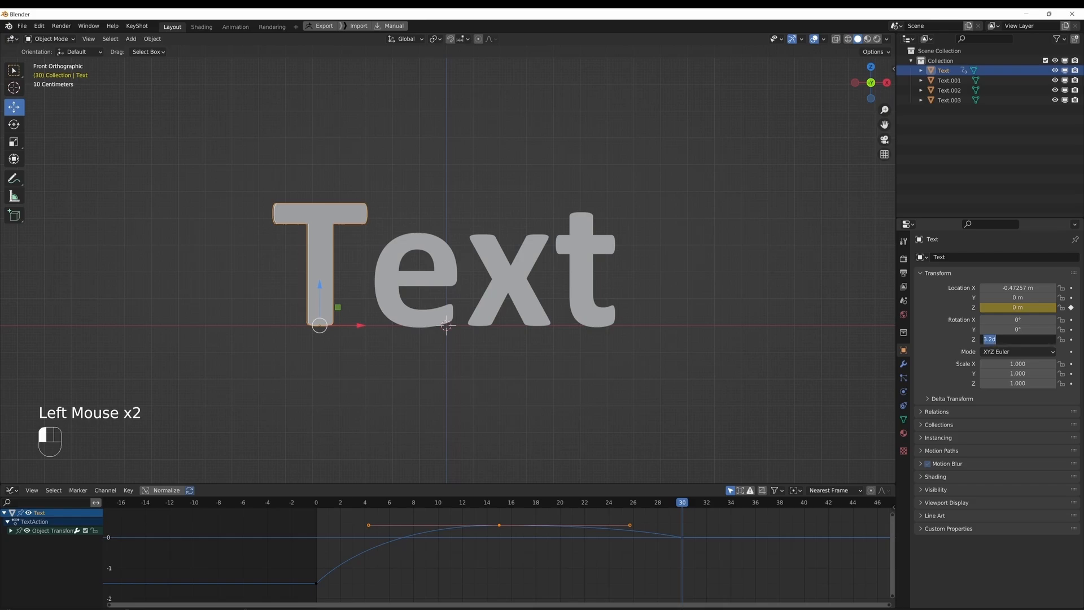
type("0")
key("Return")
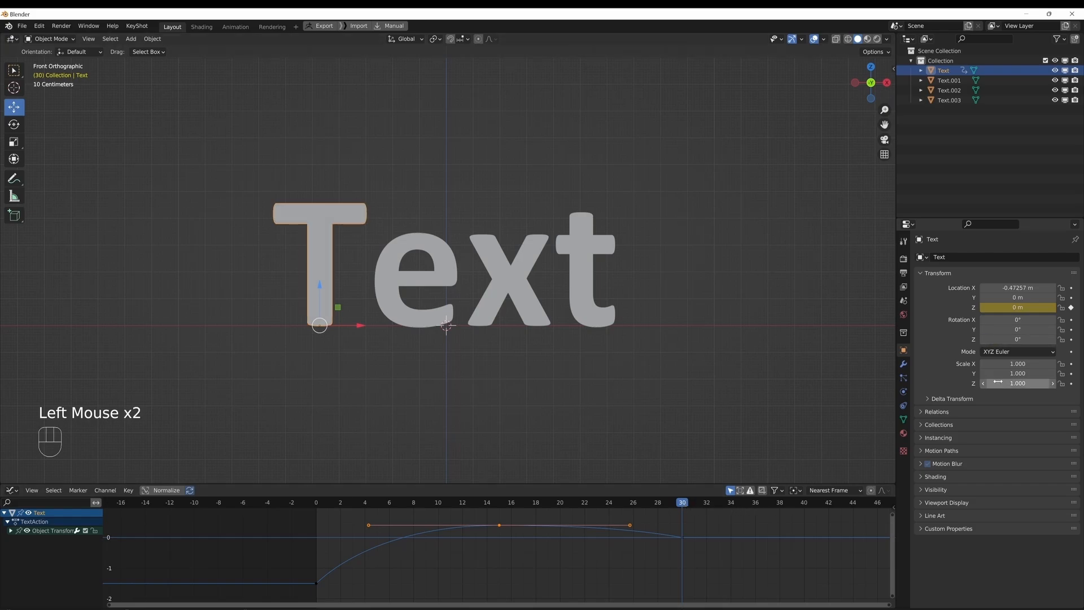
left_click(1071, 339)
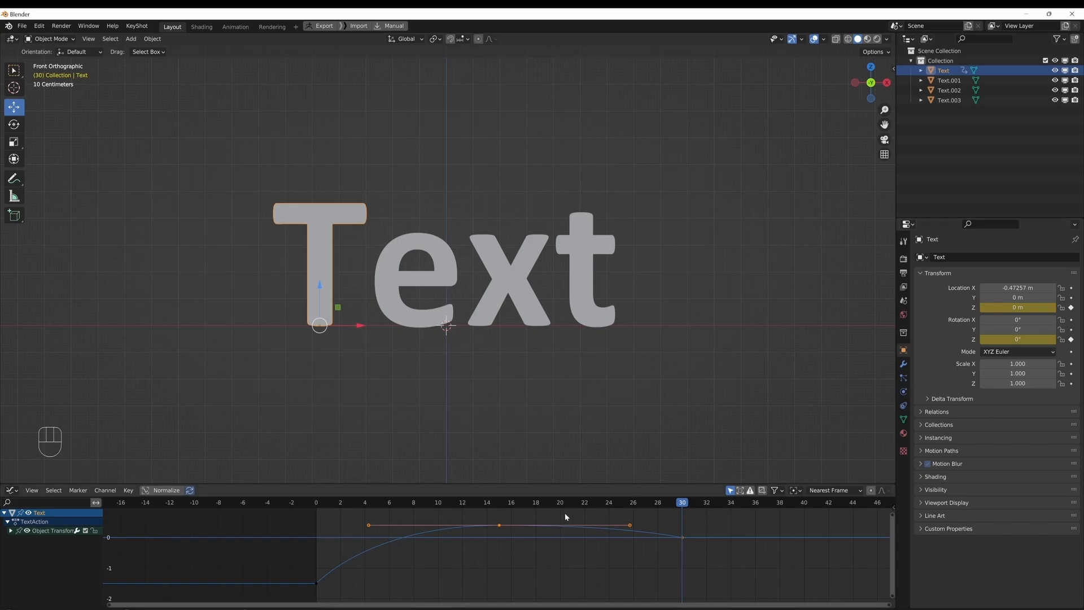
Step: Keyframe the letter T's Z rotation at 180° on frame 0
left_click_drag(689, 506, 312, 507)
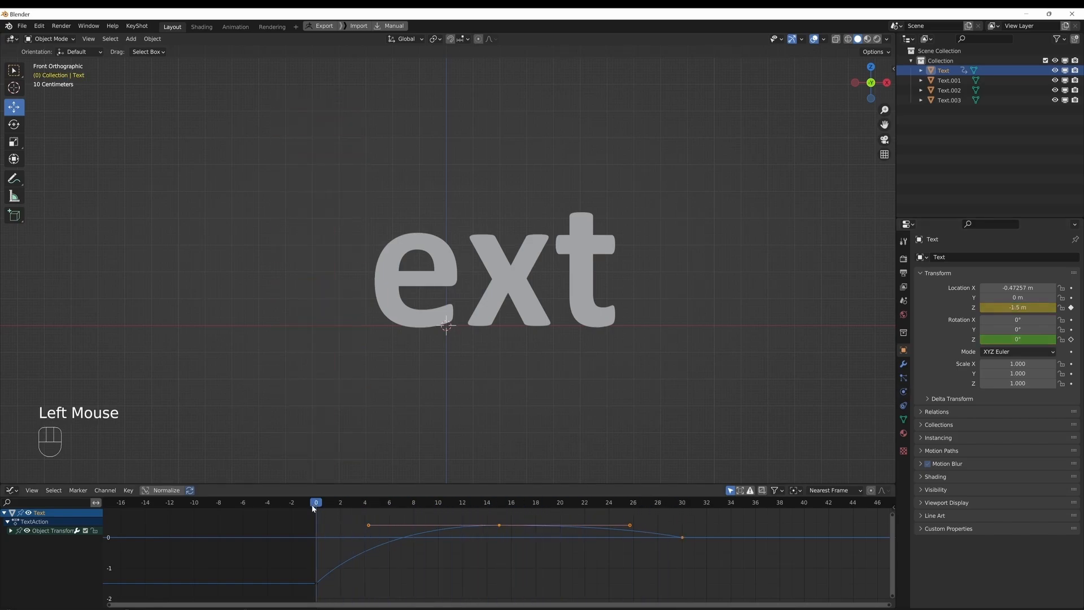
left_click(1017, 339)
type("180")
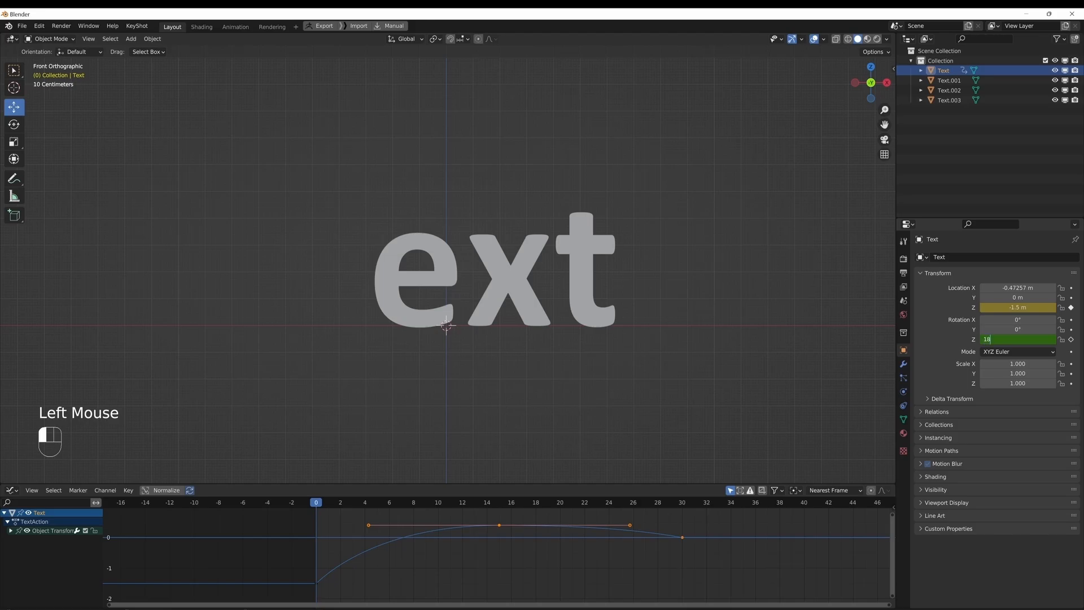
key("Return")
left_click(1070, 340)
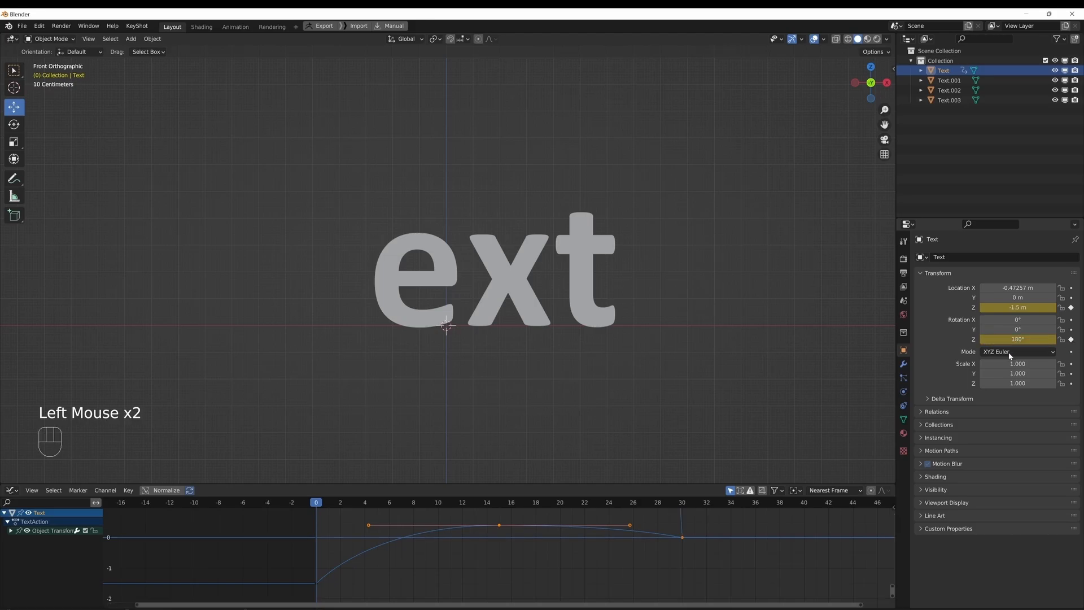
Step: Play the animation from frame 0 to check the letter T's combined rise and rotation
left_click(312, 504)
key("space")
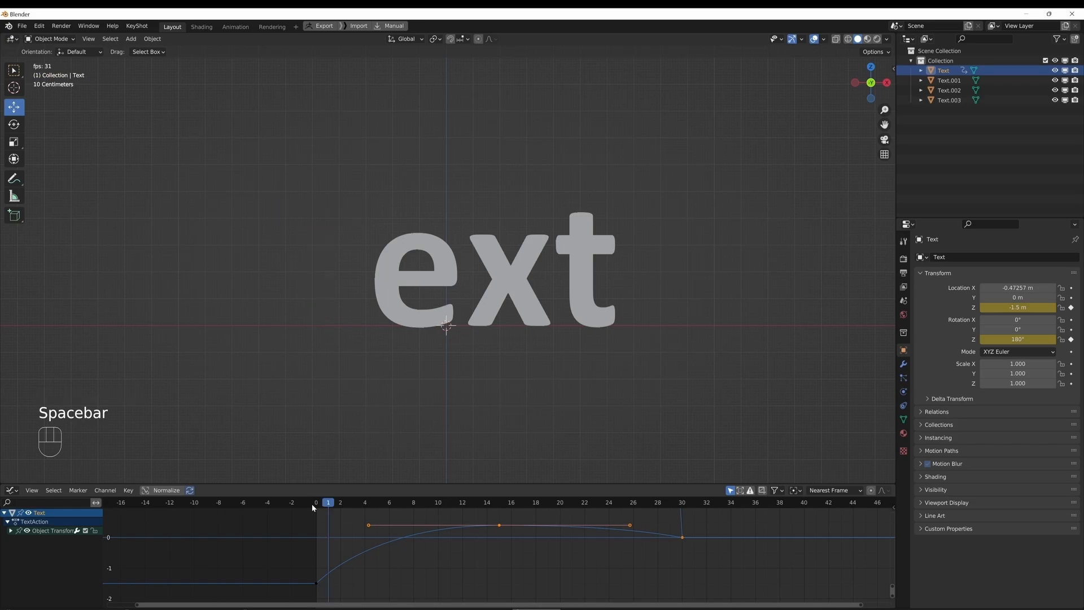
key("space")
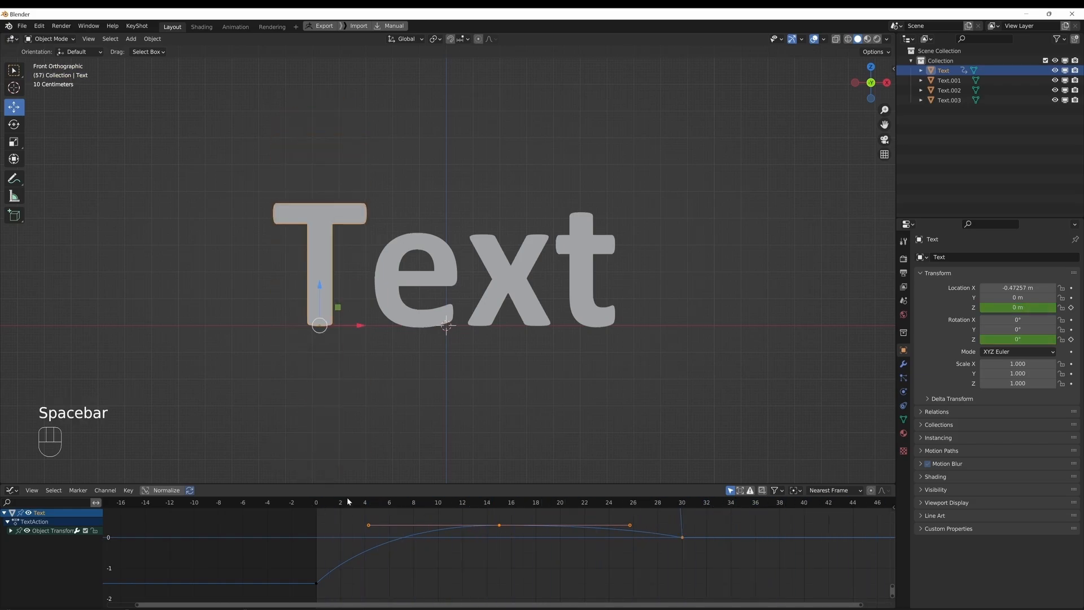
Step: At frame 30, add a Simple Deform modifier to the letter T and set its mode to Bend
left_click_drag(334, 502, 683, 518)
left_click(903, 364)
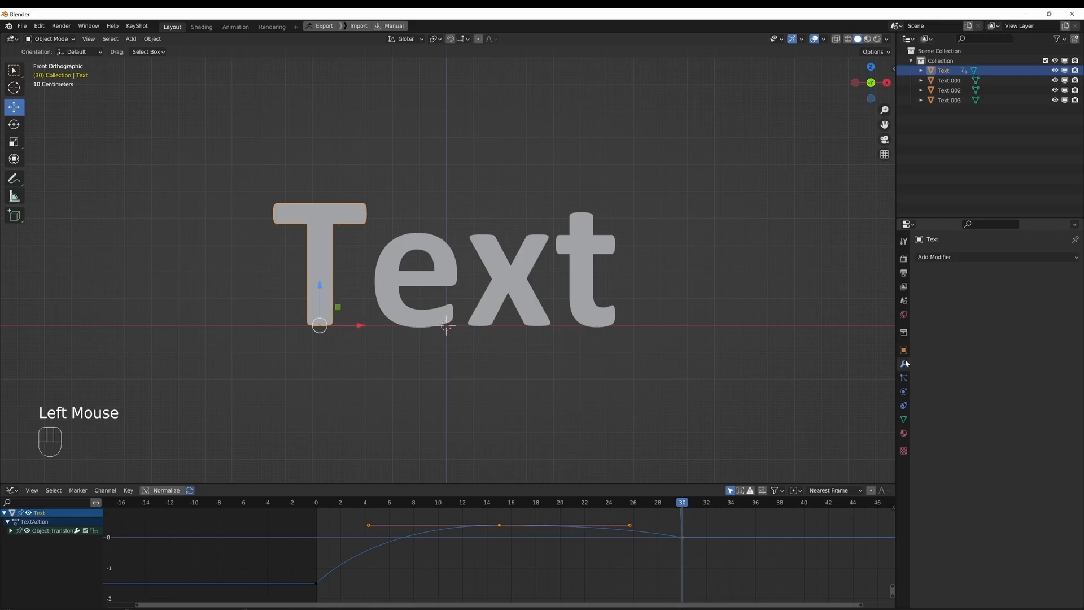
left_click(956, 258)
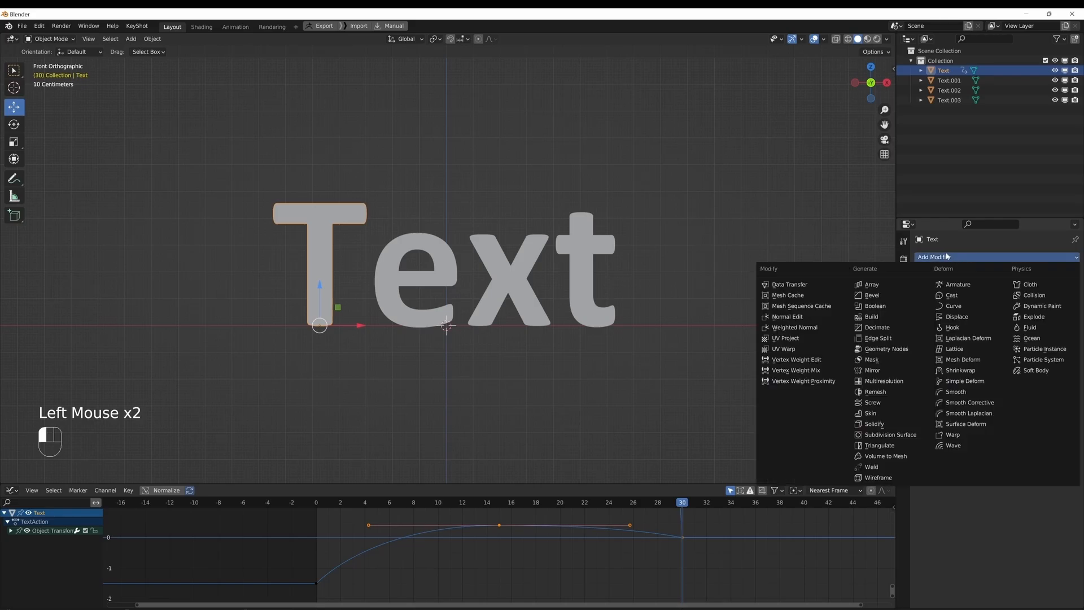
left_click(975, 384)
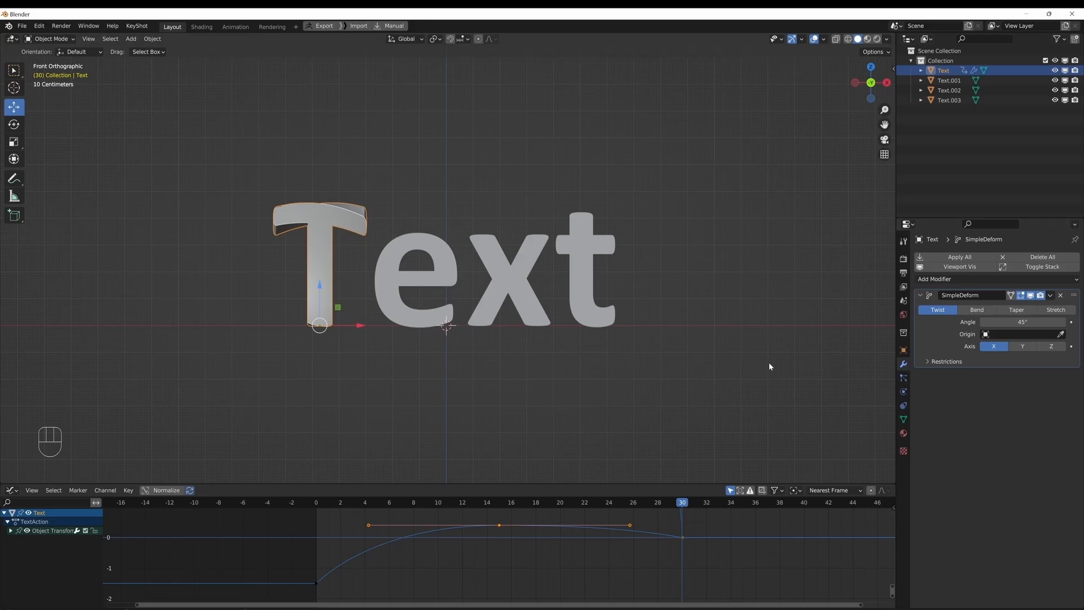
left_click(983, 310)
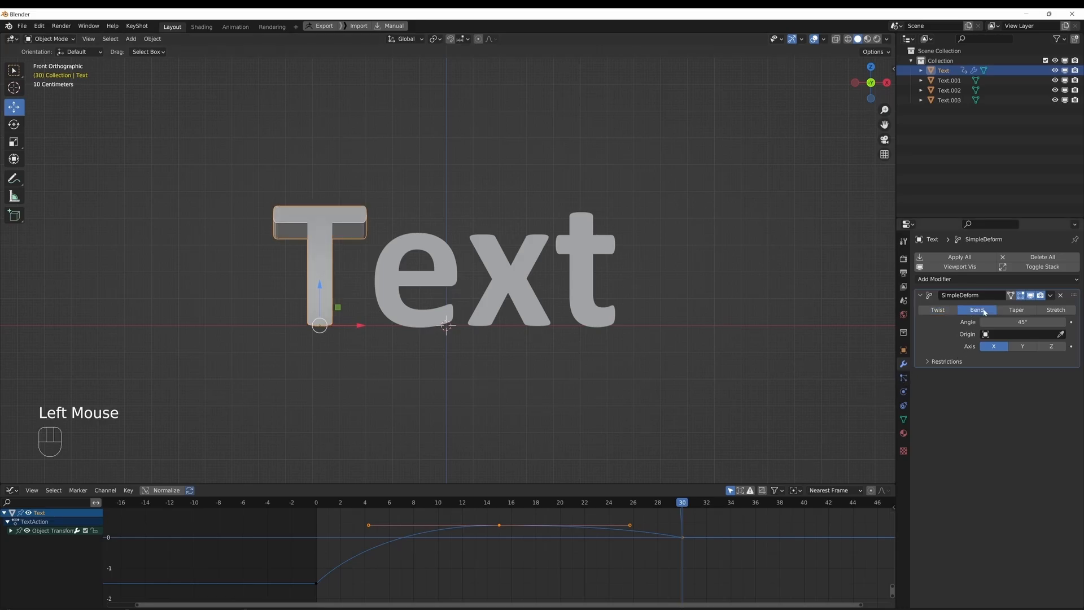
Step: Set the letter T's bend axis to Y and keyframe its bend angle at 45° on frame 30
left_click(1025, 346)
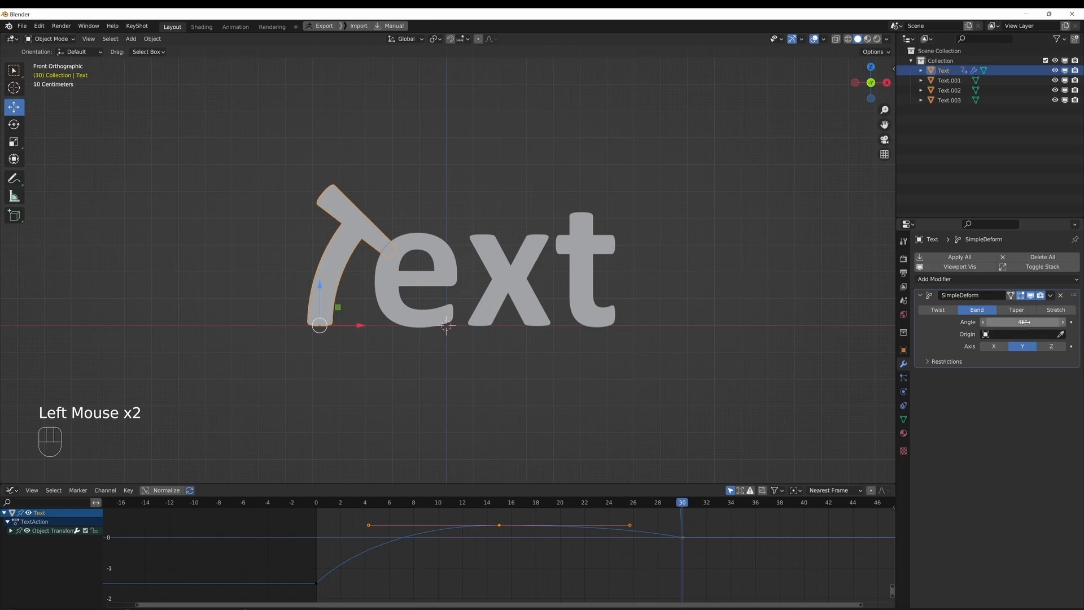
left_click_drag(1023, 321, 1006, 322)
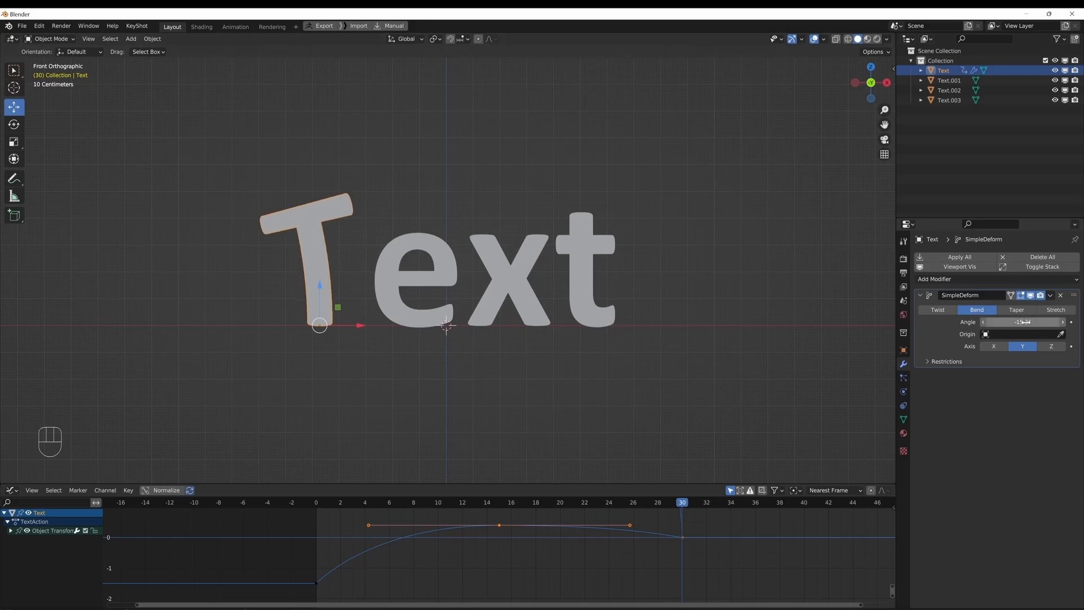
left_click(1022, 322)
type("45")
key("Return")
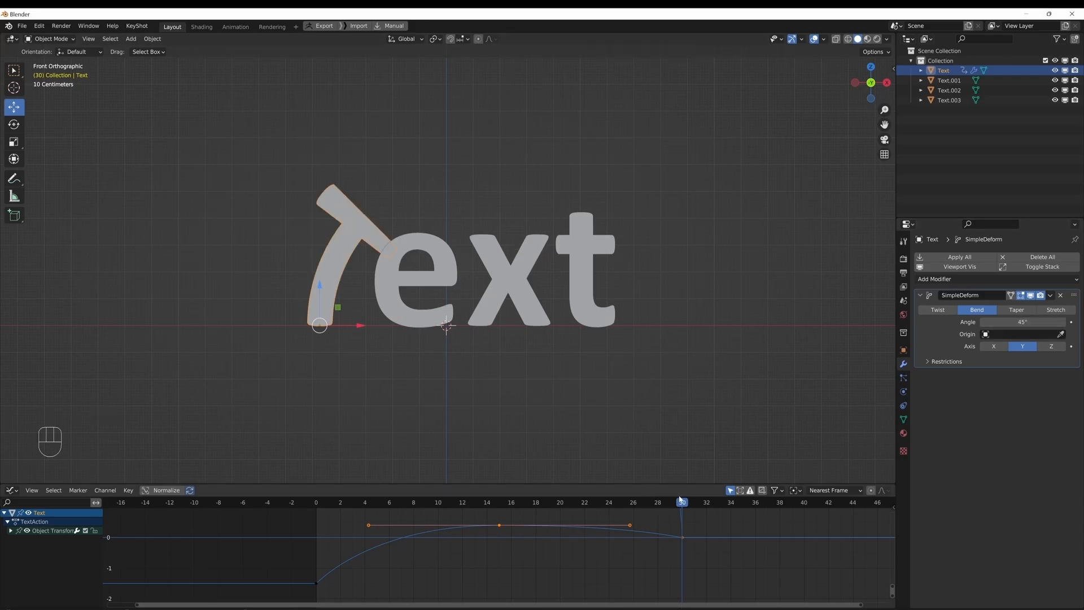
left_click(1071, 322)
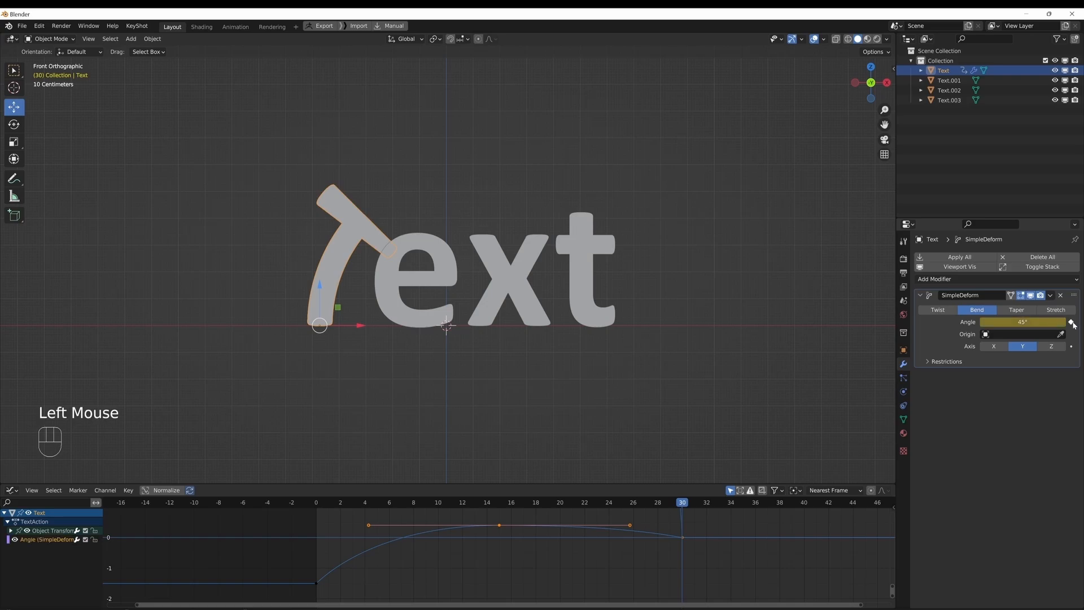
Step: Keyframe the letter T's bend angle at -45° on frame 15
left_click_drag(690, 505, 499, 495)
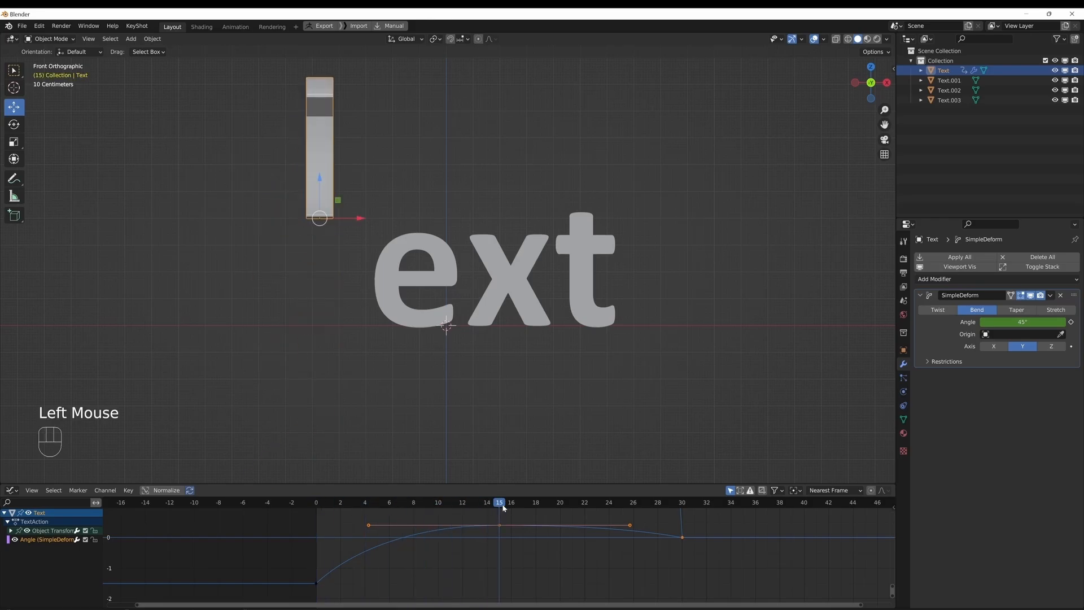
double_click(1022, 321)
type("-45")
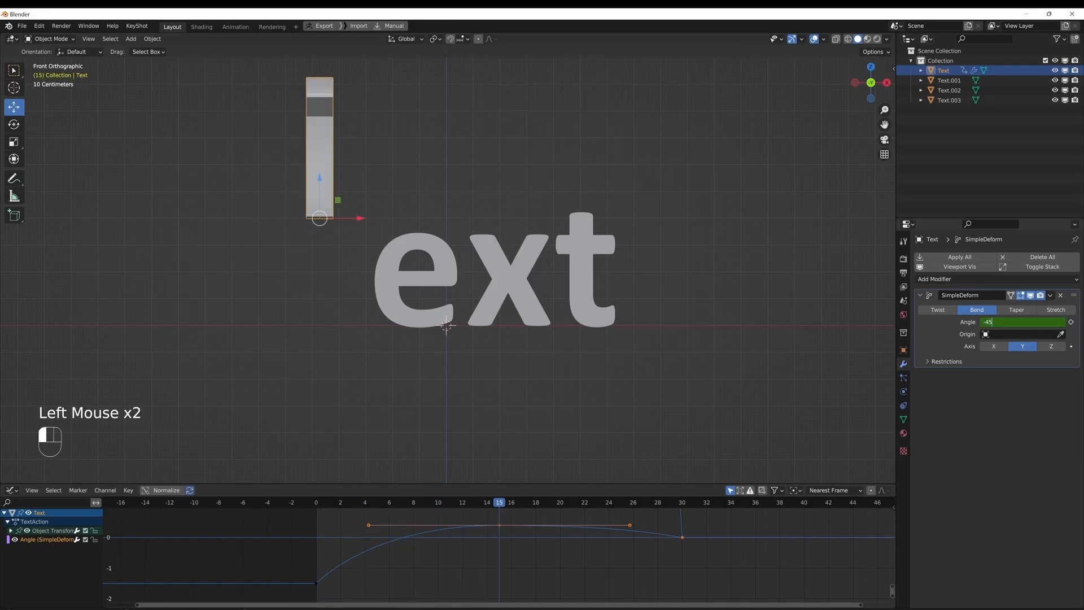
key("Return")
left_click(1071, 322)
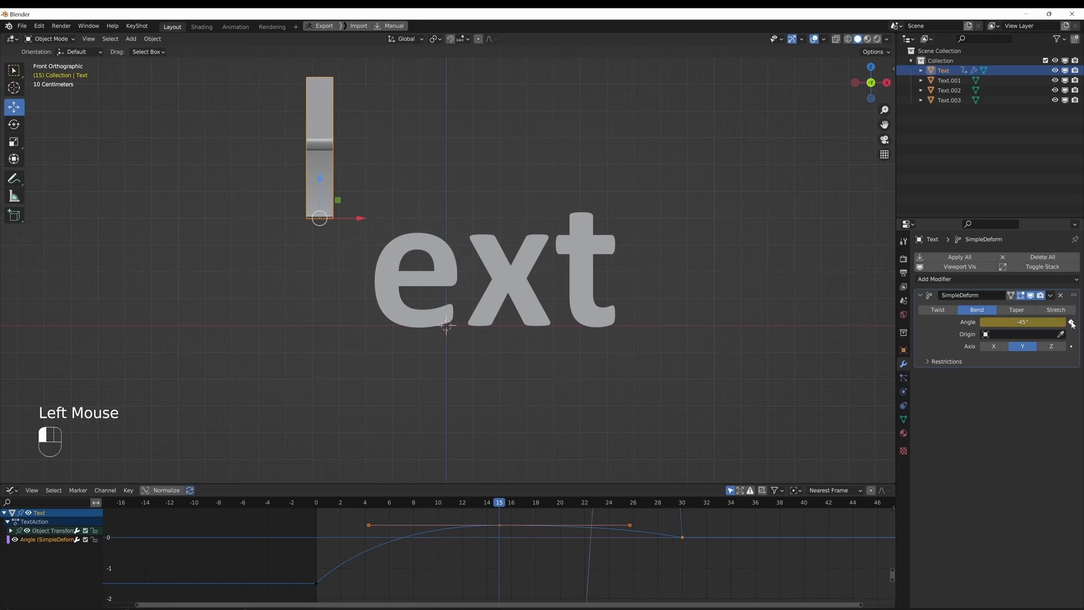
Step: Keyframe the letter T's bend angle at 45° on frame 0
left_click_drag(497, 506, 316, 508)
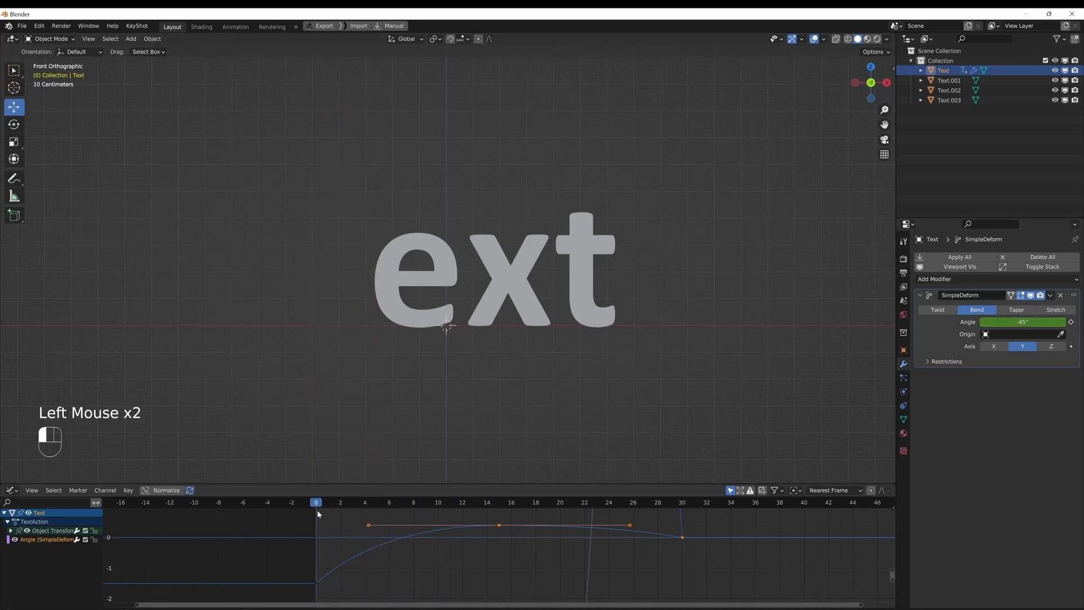
left_click(1011, 322)
type("45")
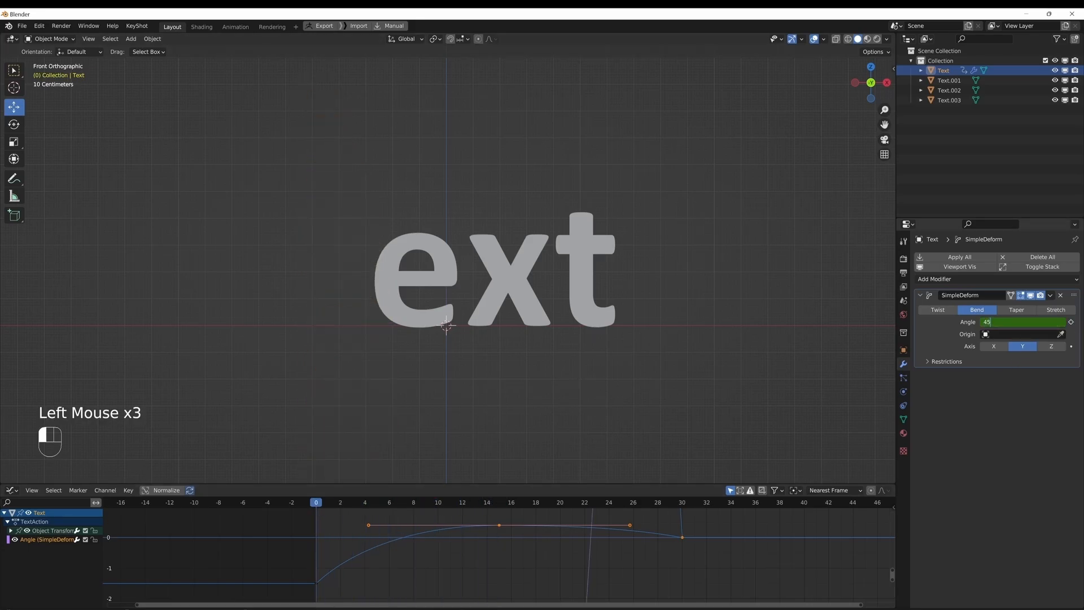
key("Return")
left_click(1070, 322)
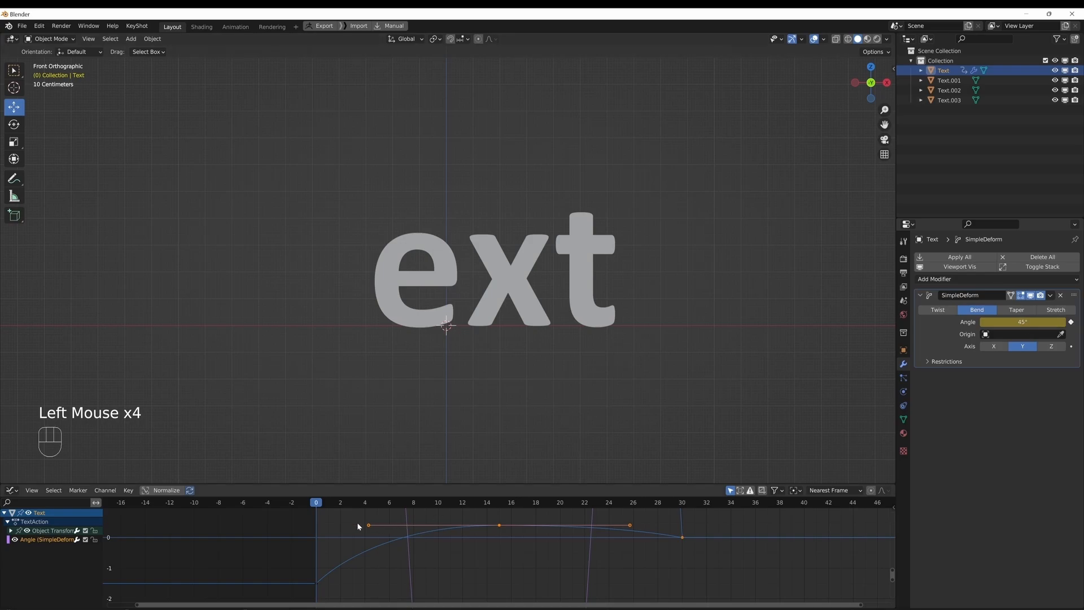
Step: Keyframe the letter T's bend angle on frame 35 at half the swing in the opposite direction, -22.5°
left_click_drag(316, 502, 684, 535)
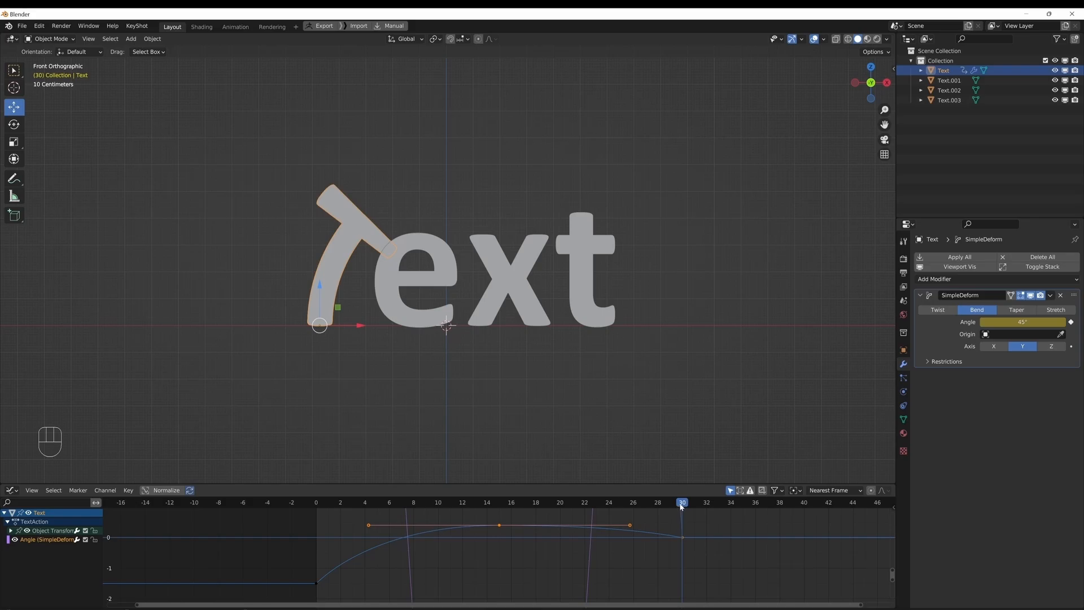
left_click_drag(682, 506, 744, 502)
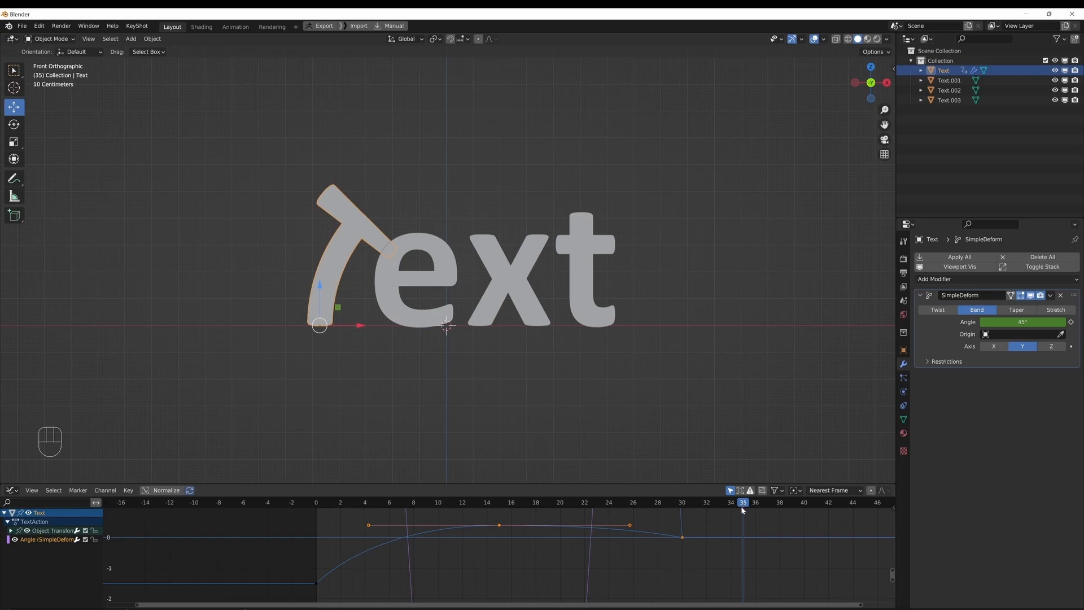
left_click(1022, 321)
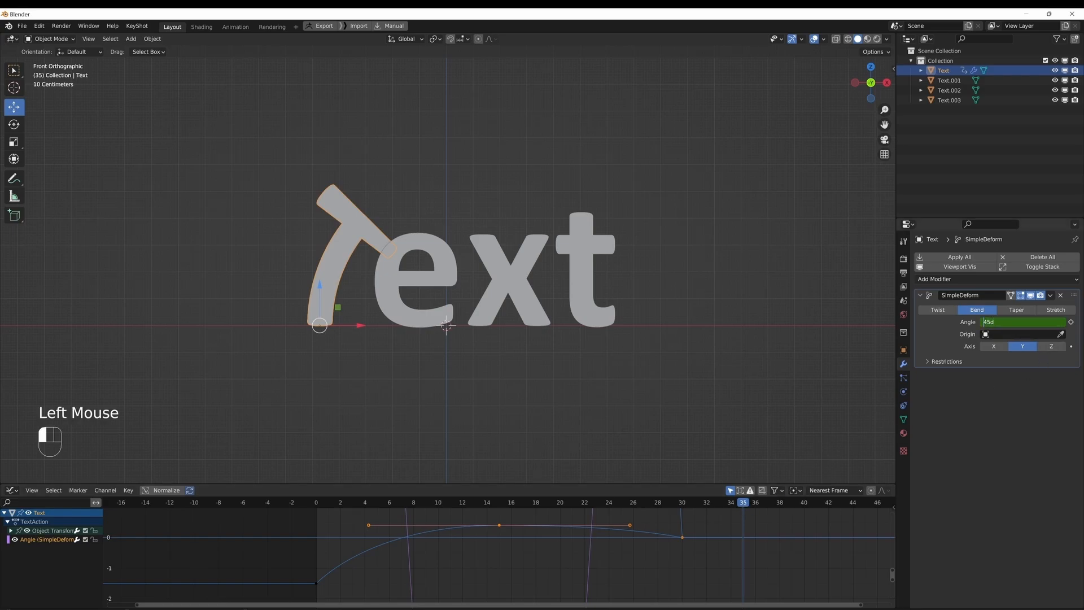
type("-")
left_click(996, 322)
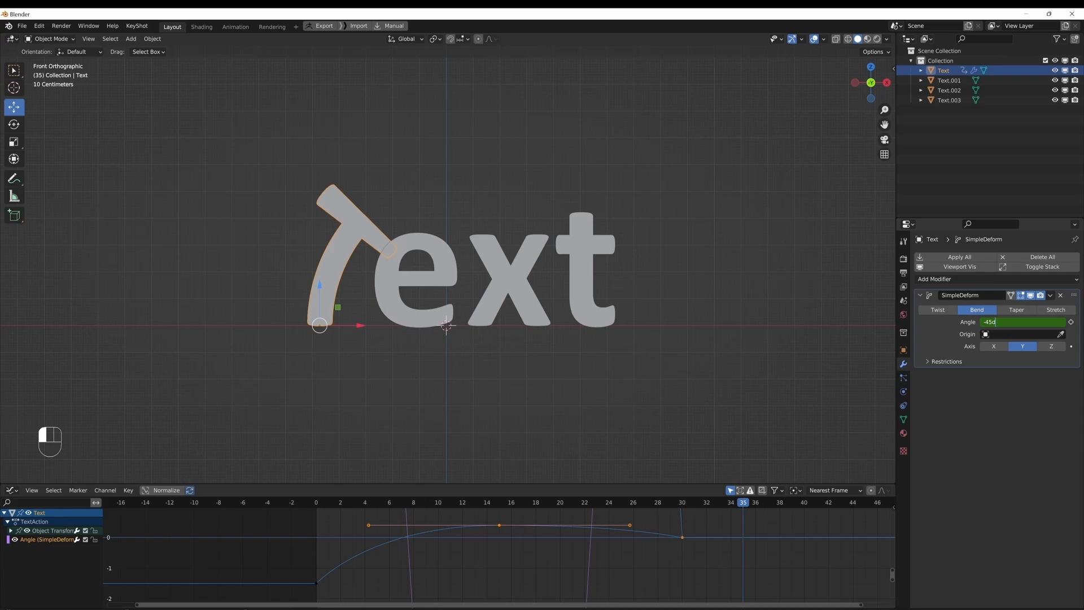
type("/2")
key("Return")
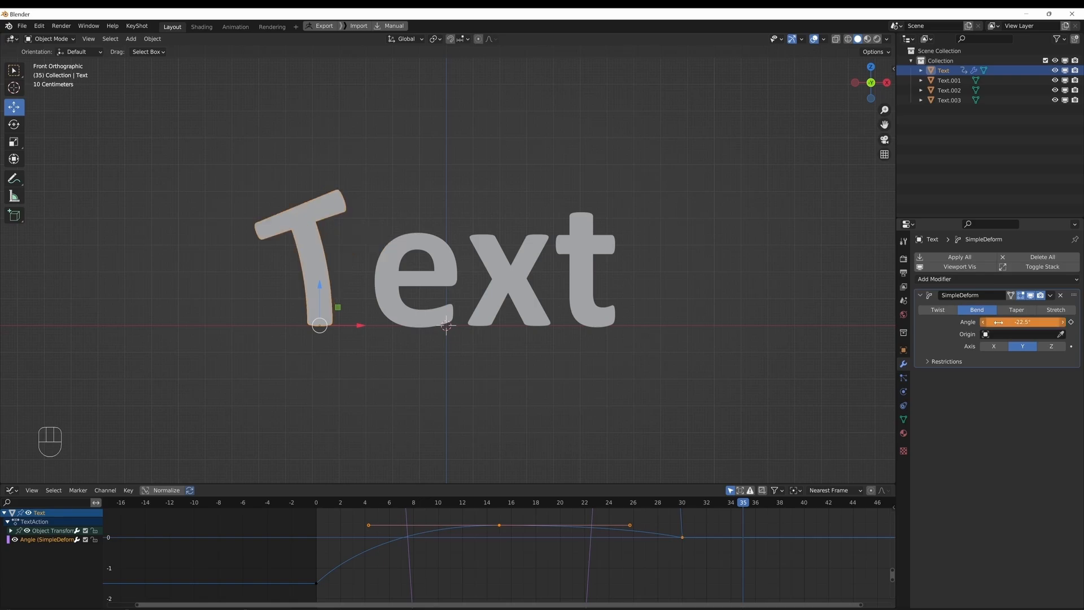
left_click(1070, 322)
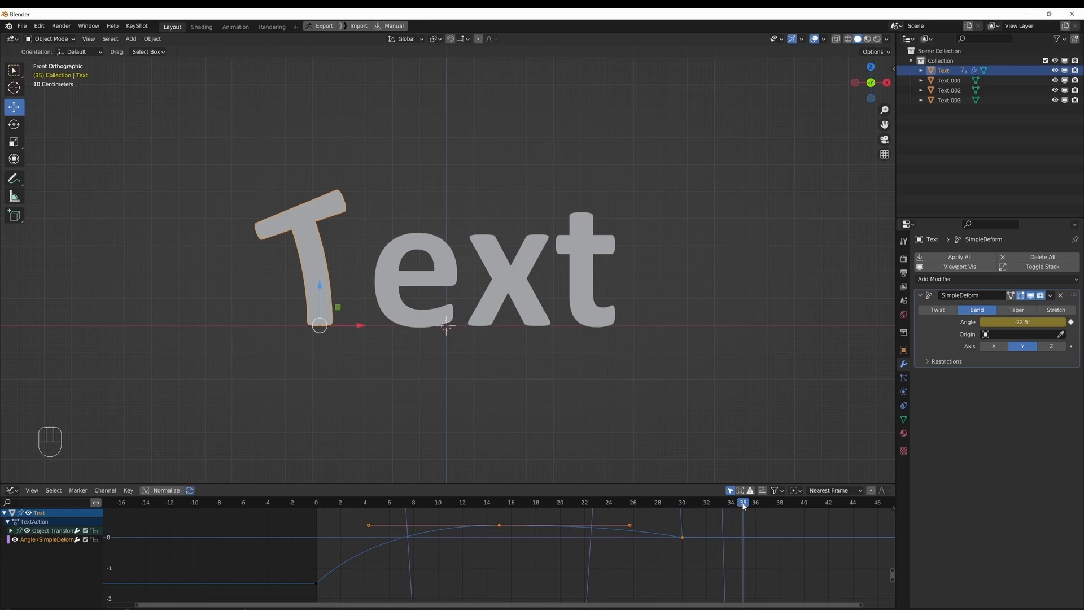
Step: Keyframe the letter T's bend angle on frame 39 with the sign flipped and the value halved to 11.25°
left_click_drag(744, 506, 791, 505)
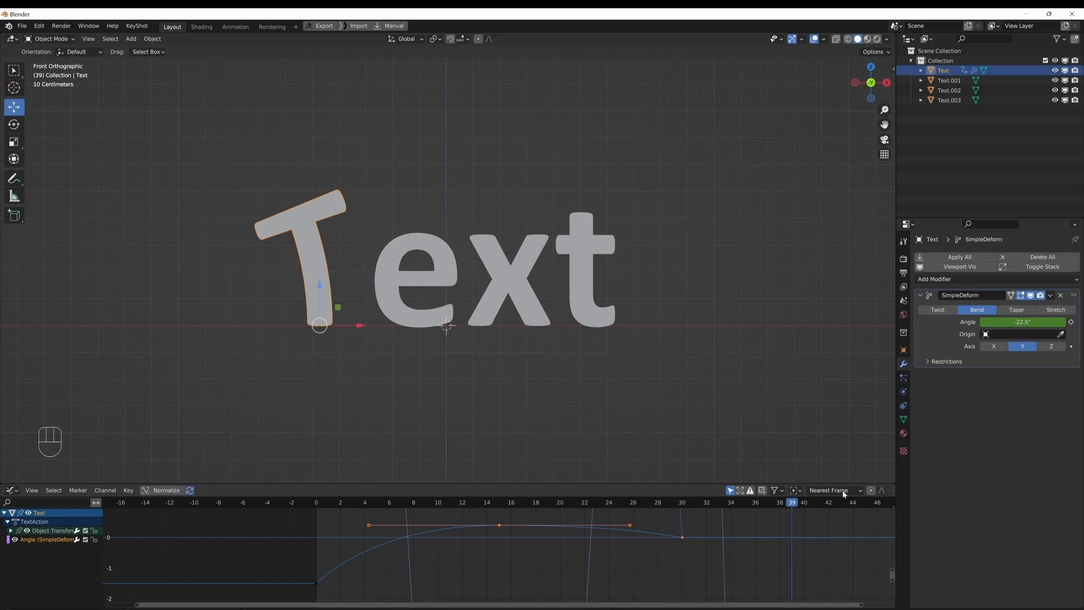
left_click(1016, 321)
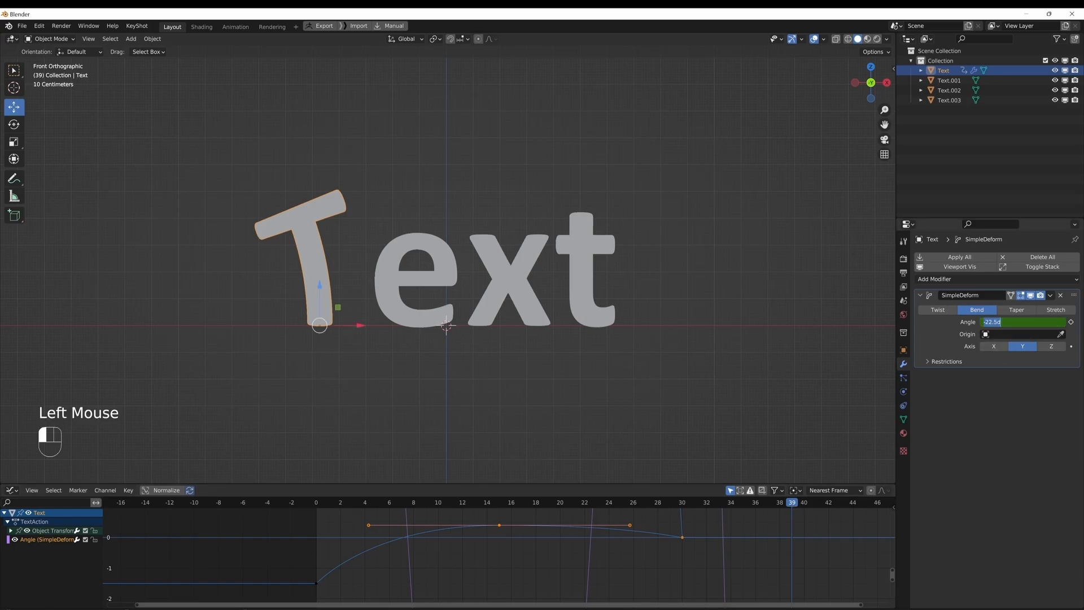
left_click(984, 321)
key("Delete")
key("Right")
key("Right")
key("Right")
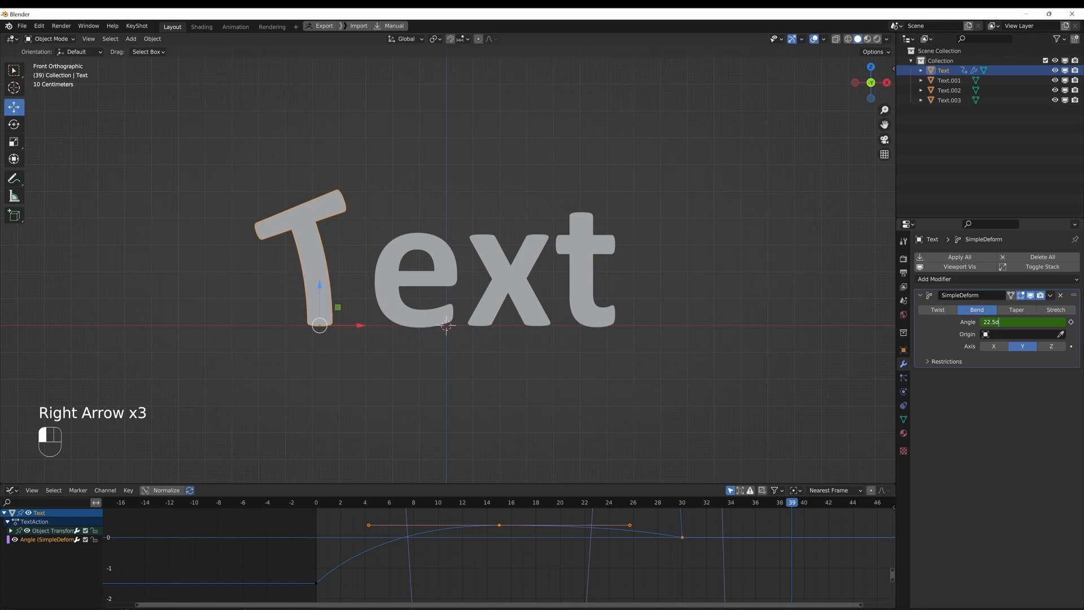
key("Return")
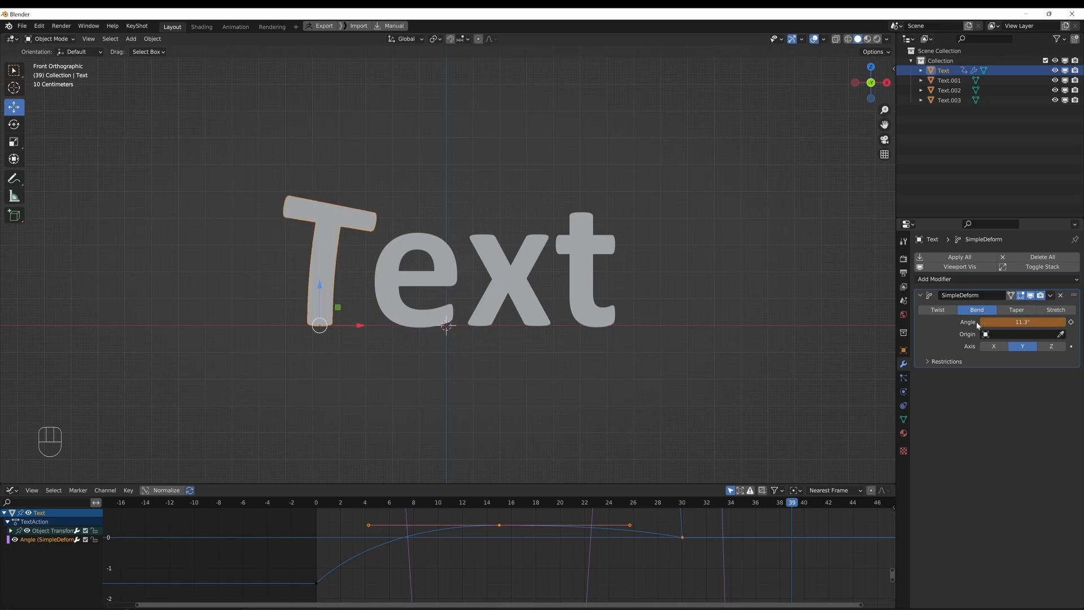
left_click(1071, 322)
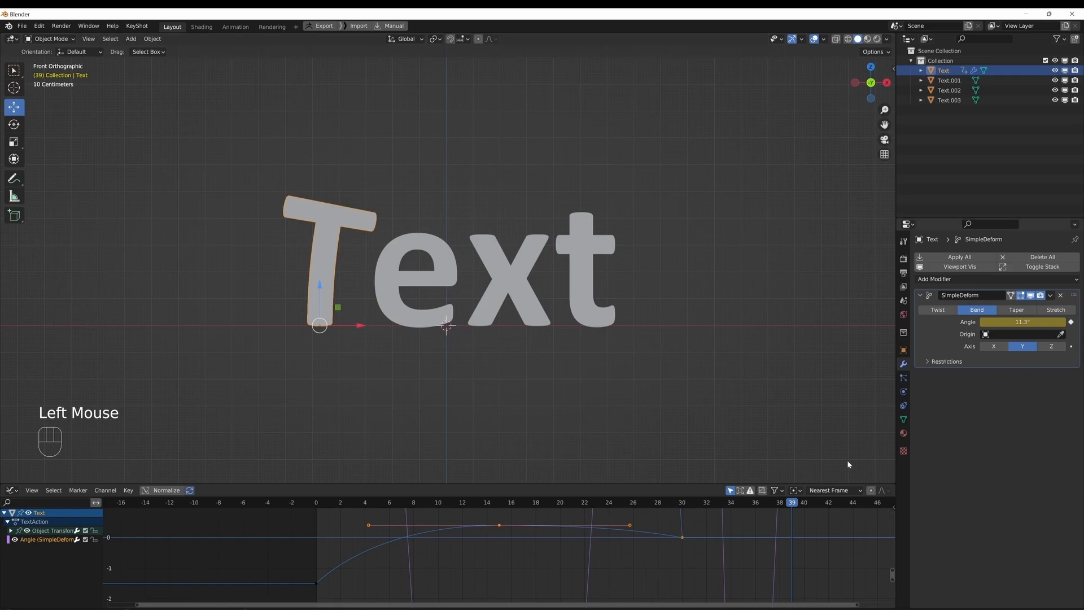
Step: Keyframe the letter T's bend angle on frame 42 at -11.25/2, about -5.63°
left_click_drag(794, 503, 828, 504)
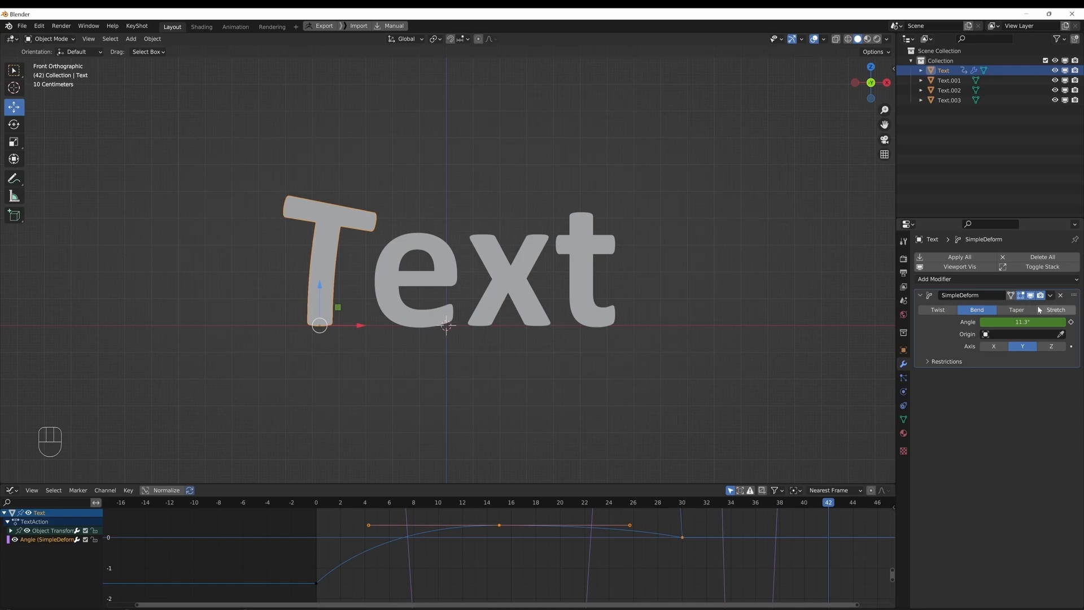
left_click(1044, 321)
key("Home")
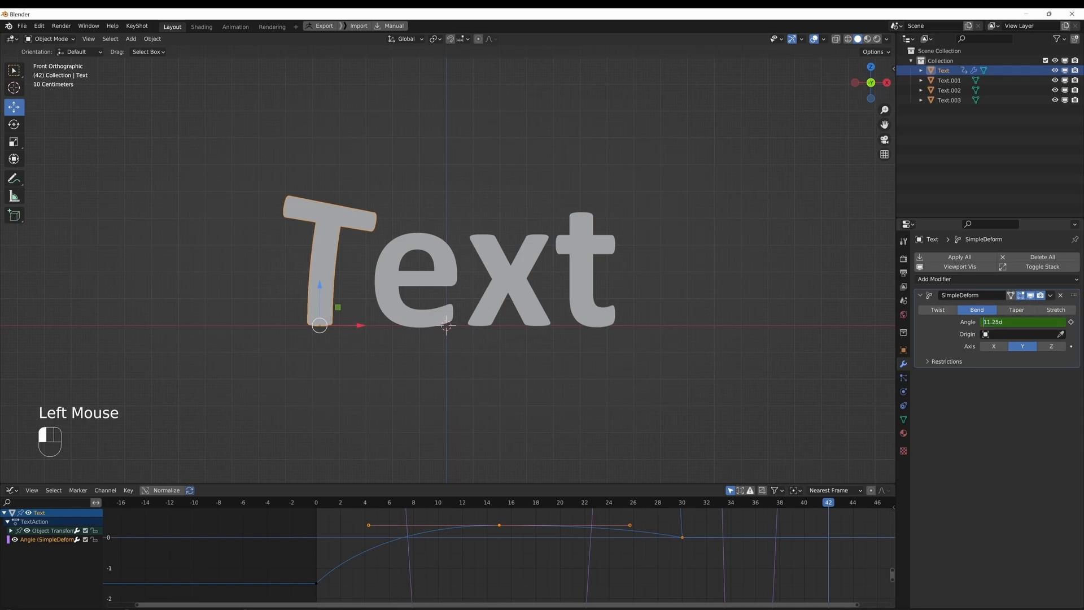
type("-")
key("Right")
key("Right")
key("Right")
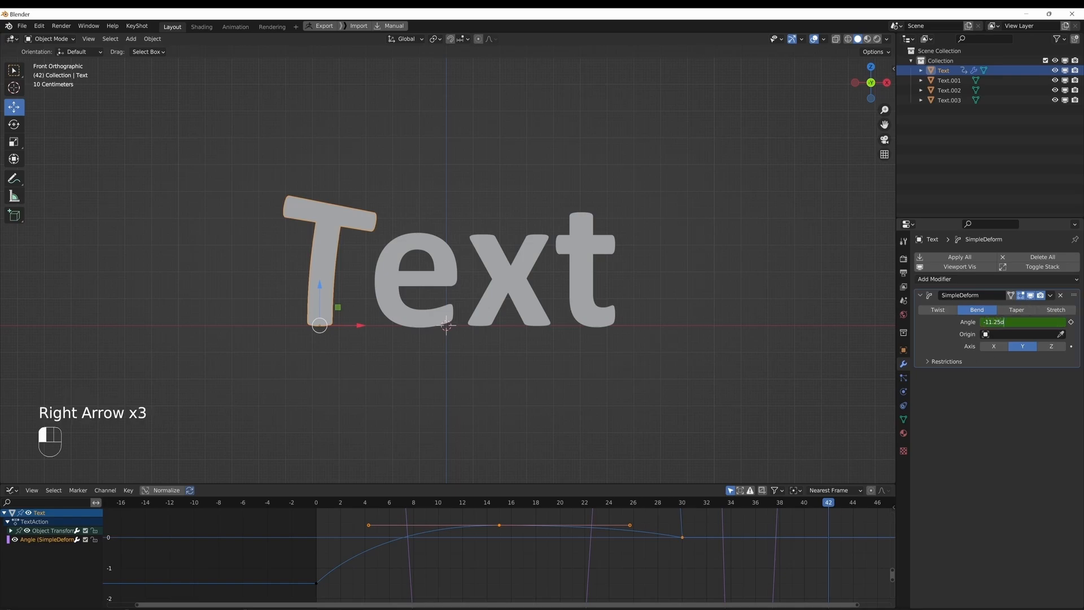
type("/2")
key("Return")
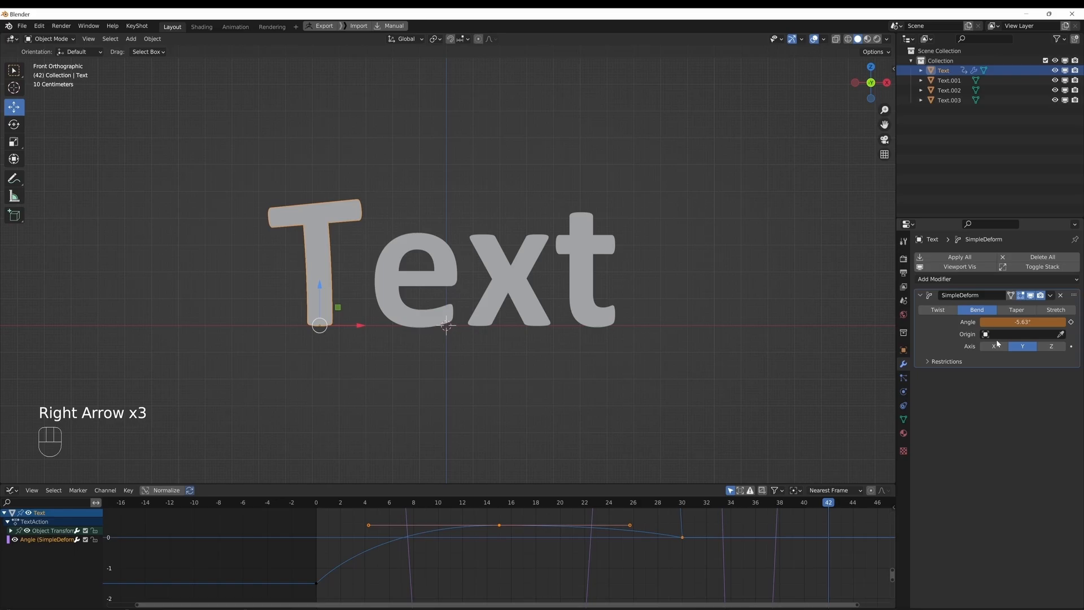
left_click(1071, 323)
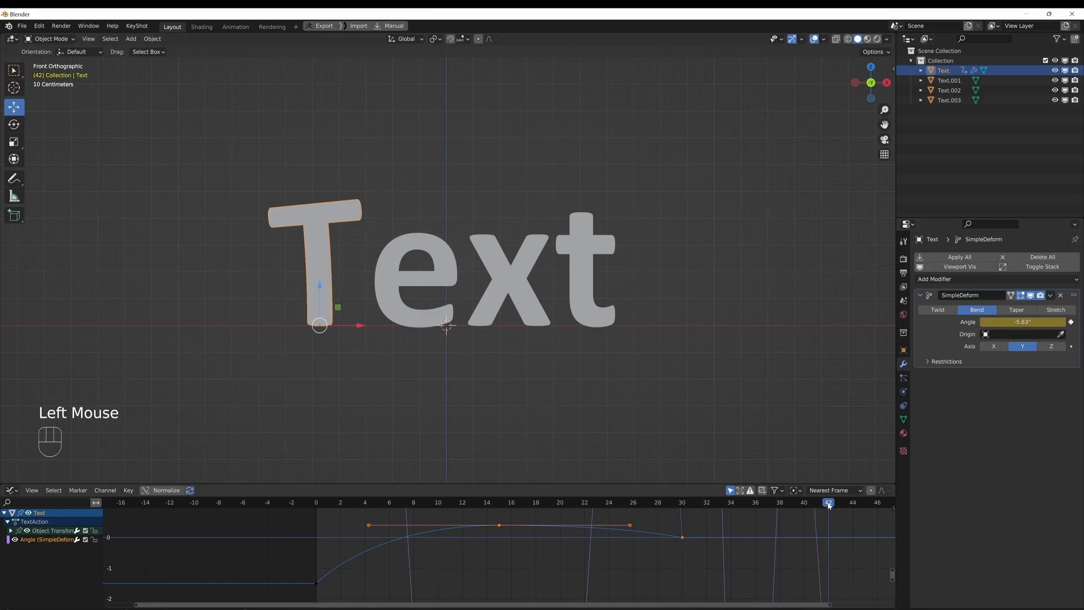
Step: Keyframe the letter T's bend angle at 0° on frame 45
left_click_drag(829, 505, 867, 506)
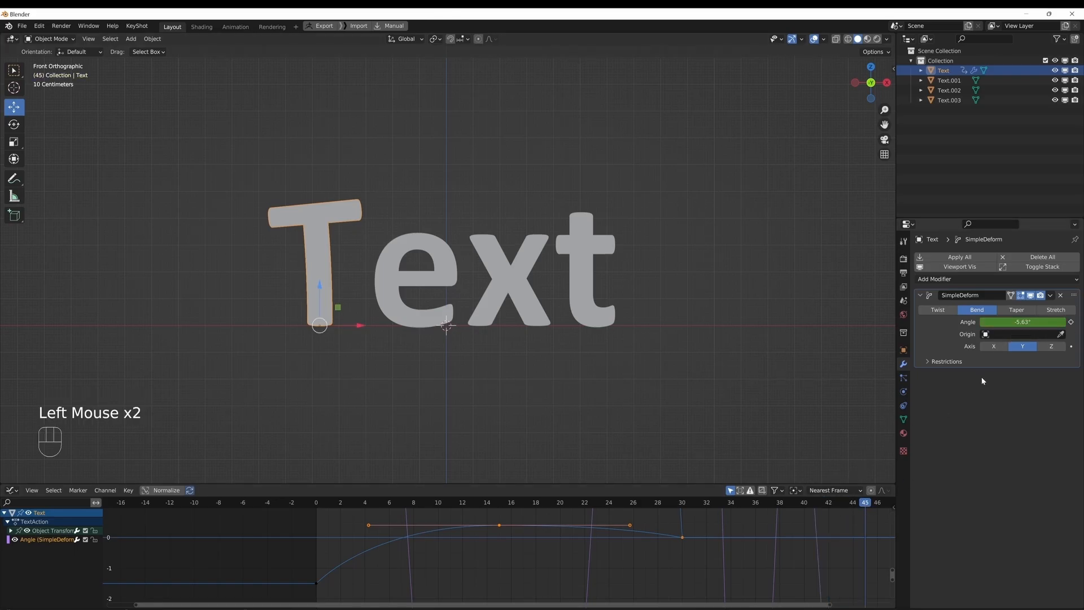
left_click_drag(1015, 327, 1018, 321)
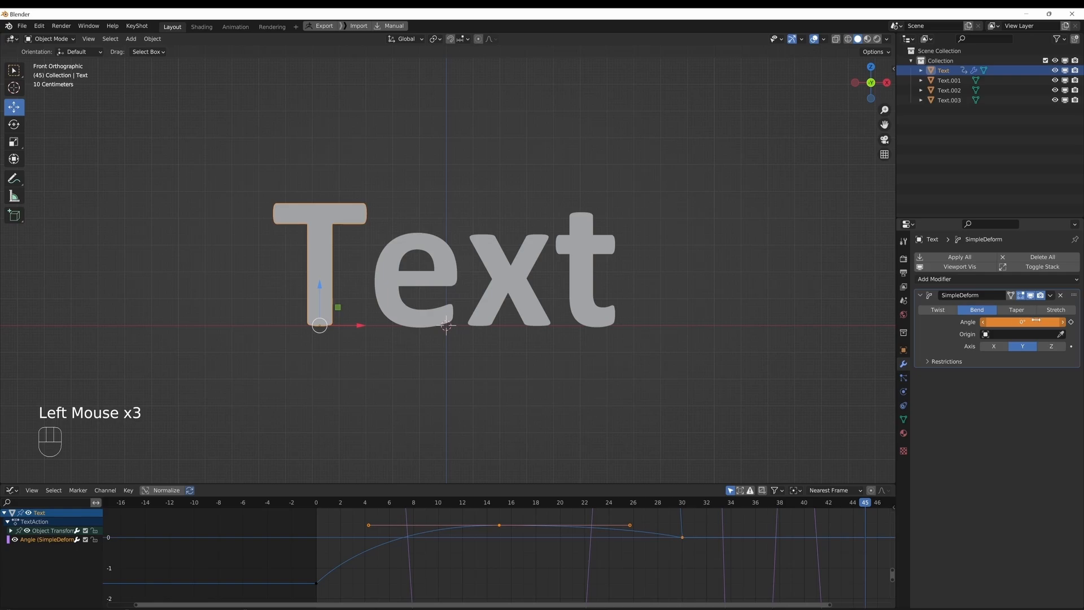
left_click(1071, 322)
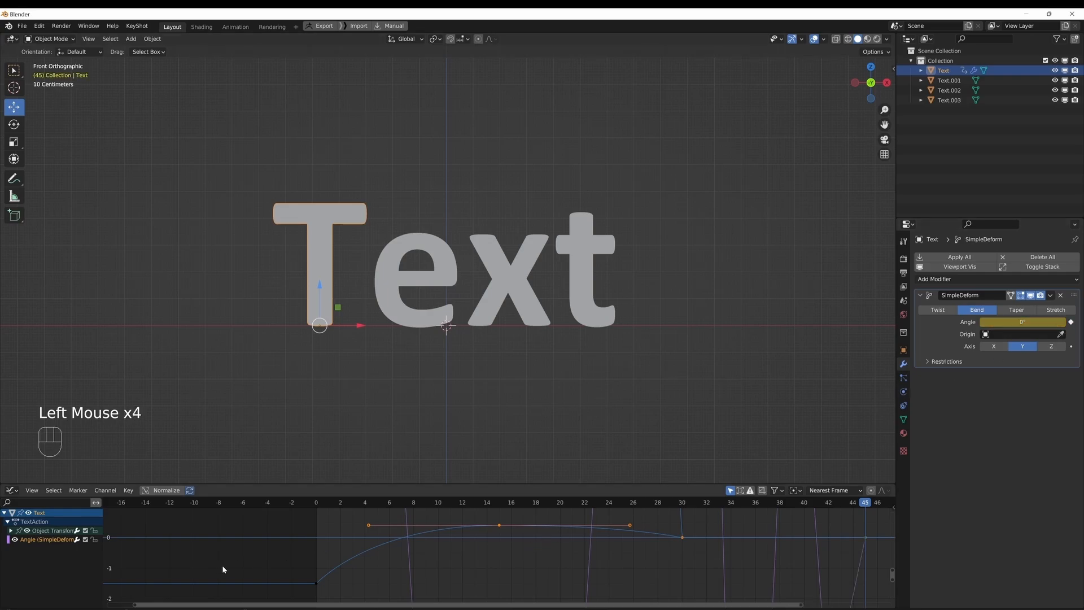
Step: Normalize the animation curves in the Graph Editor, fit them all in view and enlarge the editor area
scroll(445, 564, "down", 6)
scroll(339, 525, "up", 2)
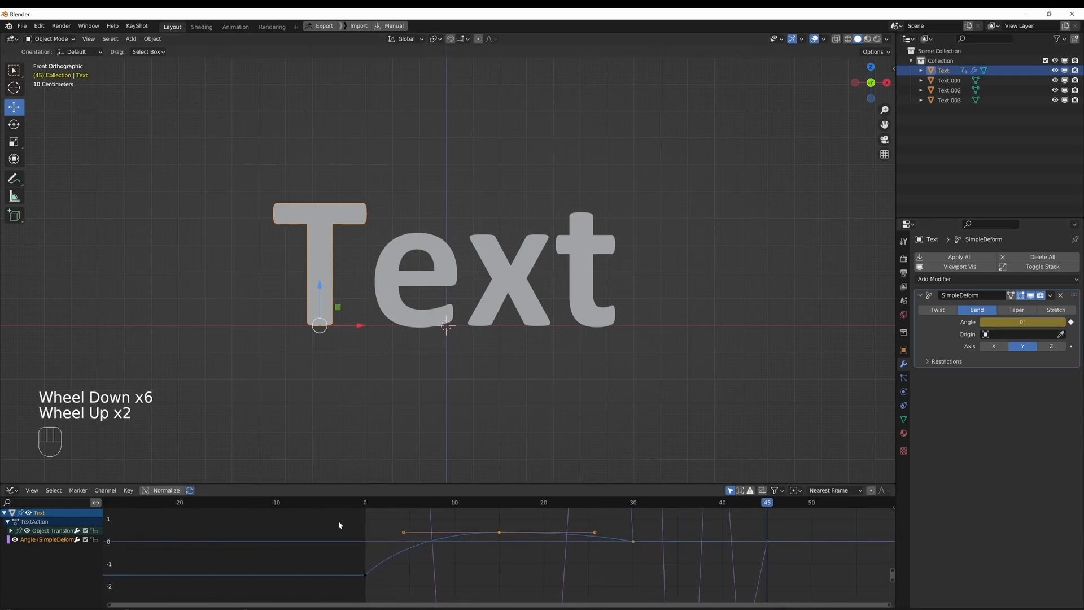
left_click(160, 490)
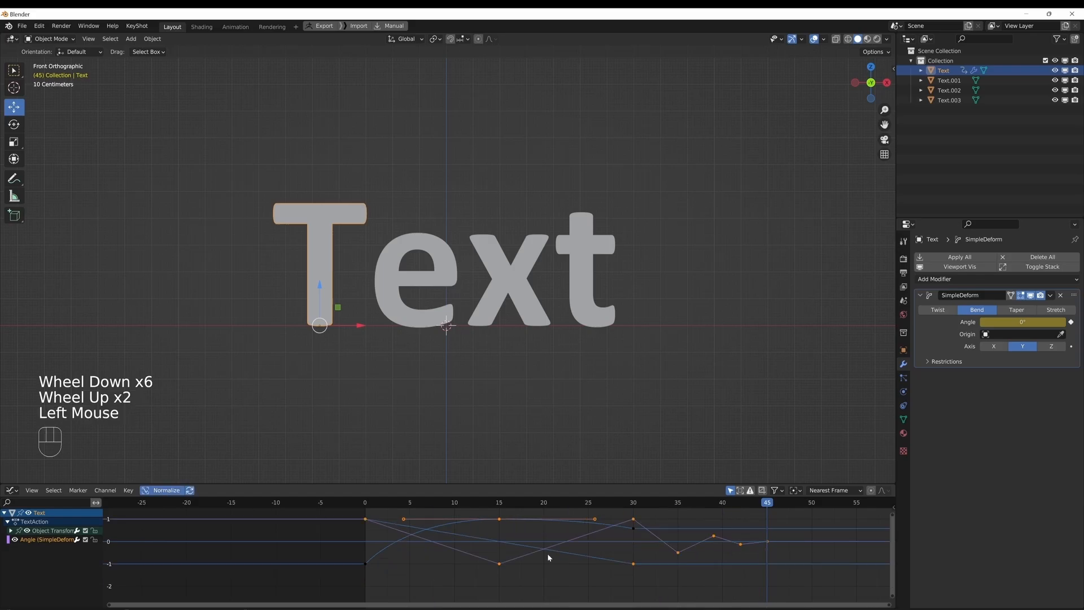
left_click(33, 490)
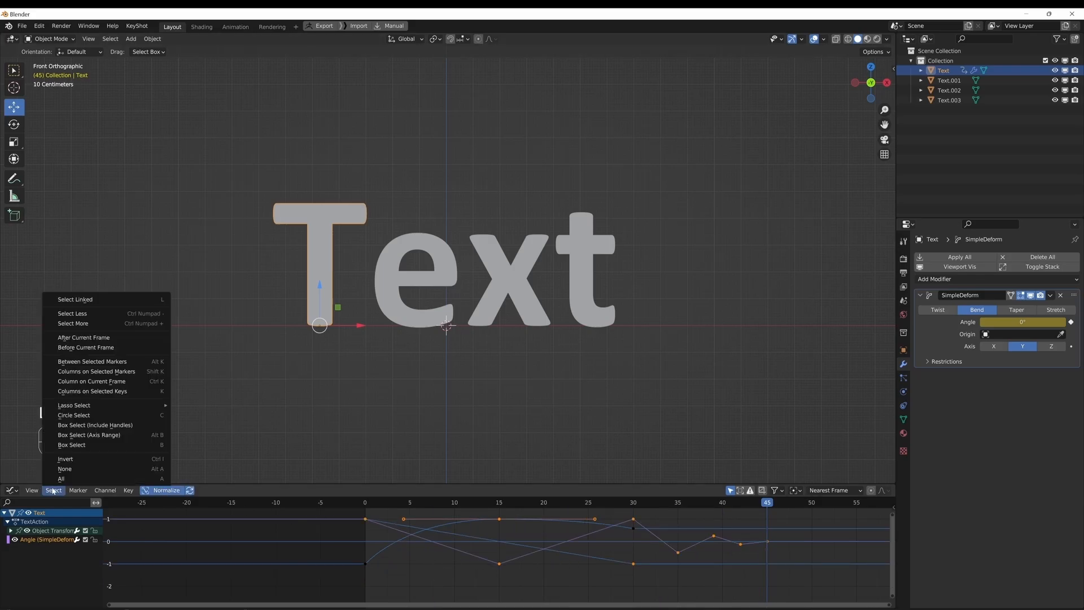
left_click(85, 285)
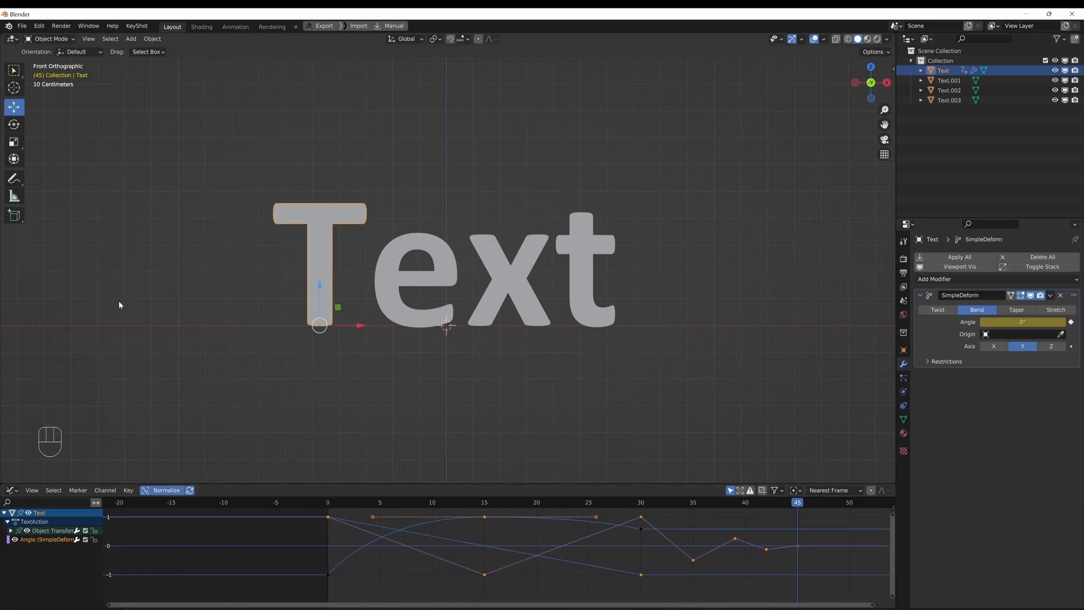
left_click_drag(495, 484, 496, 438)
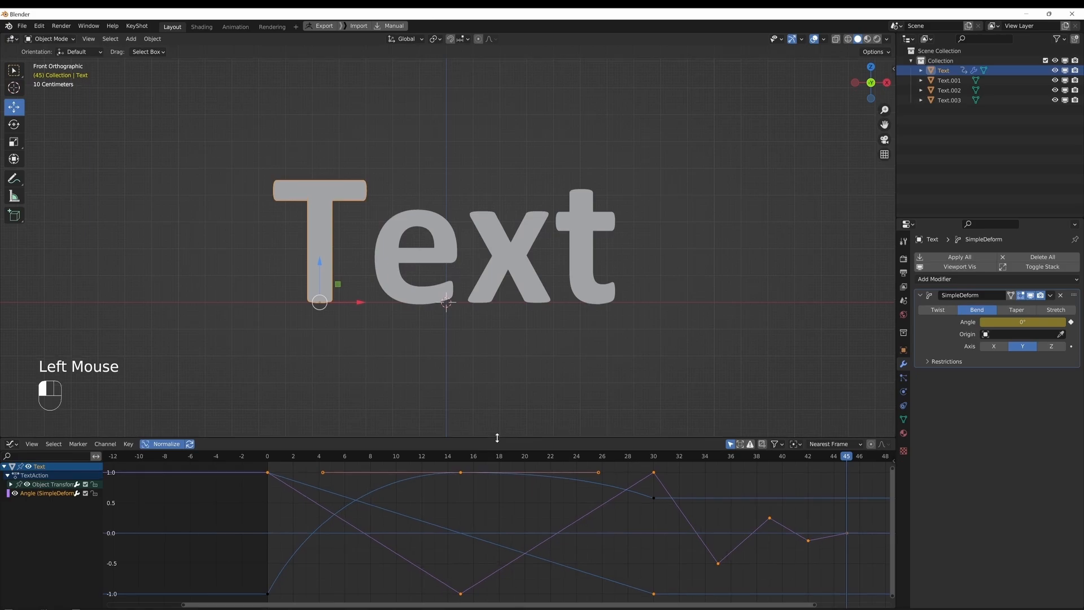
scroll(497, 527, "down", 6)
scroll(498, 531, "up", 2)
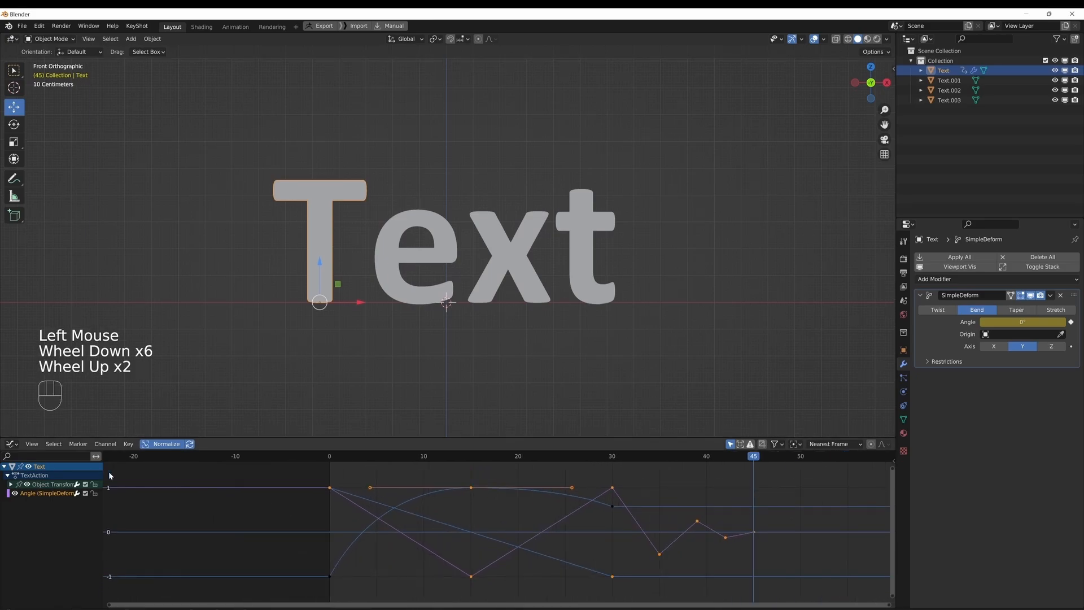
Step: Hide the object transform curves and set the bend angle keyframes on frames 0, 15 and 30 to Bezier interpolation
left_click(27, 484)
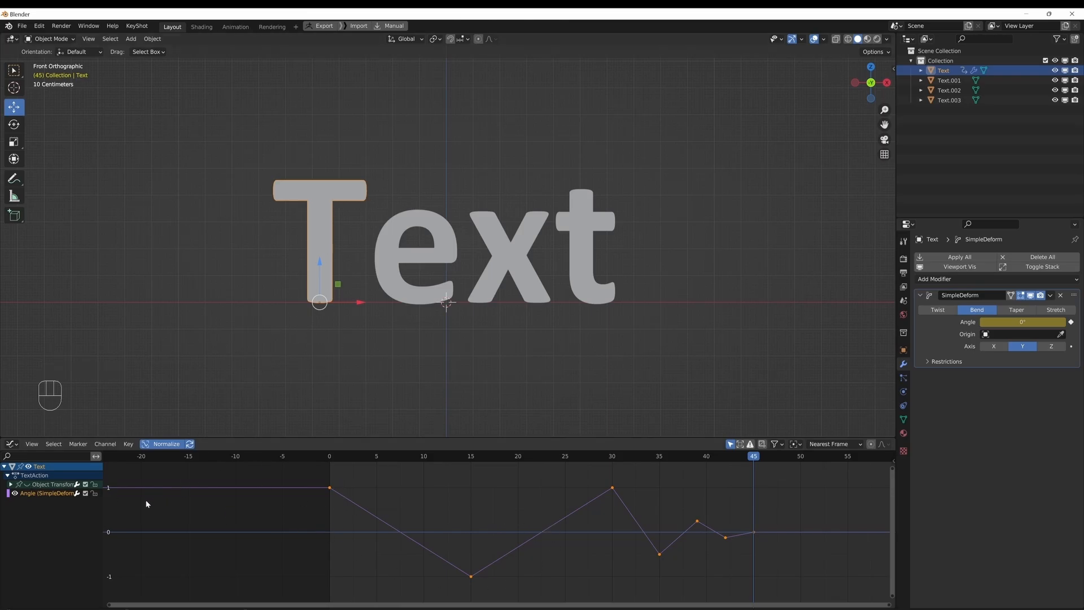
left_click(40, 495)
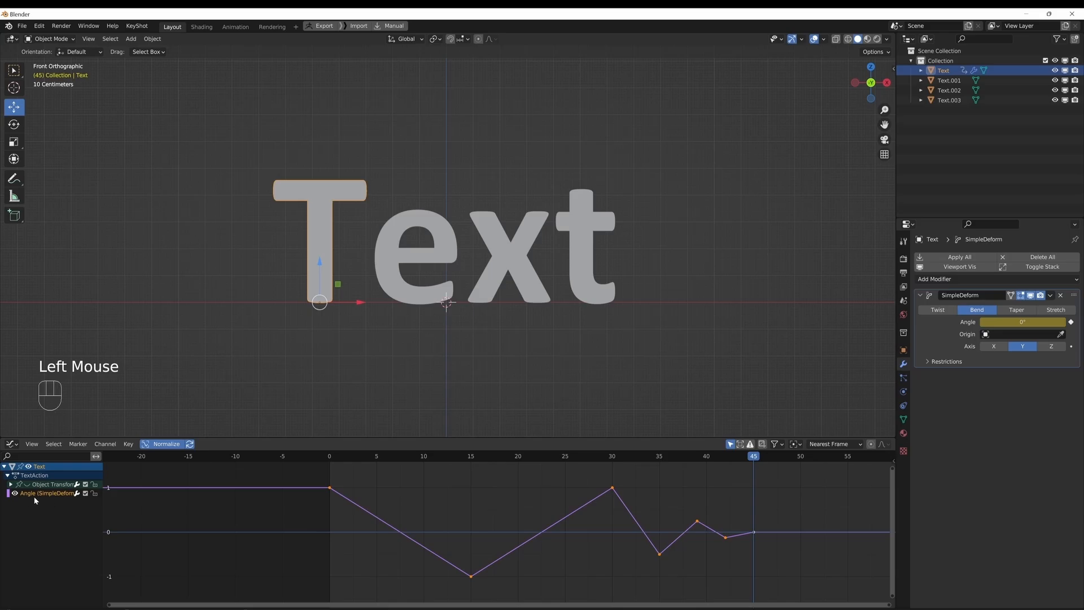
left_click_drag(316, 477, 799, 588)
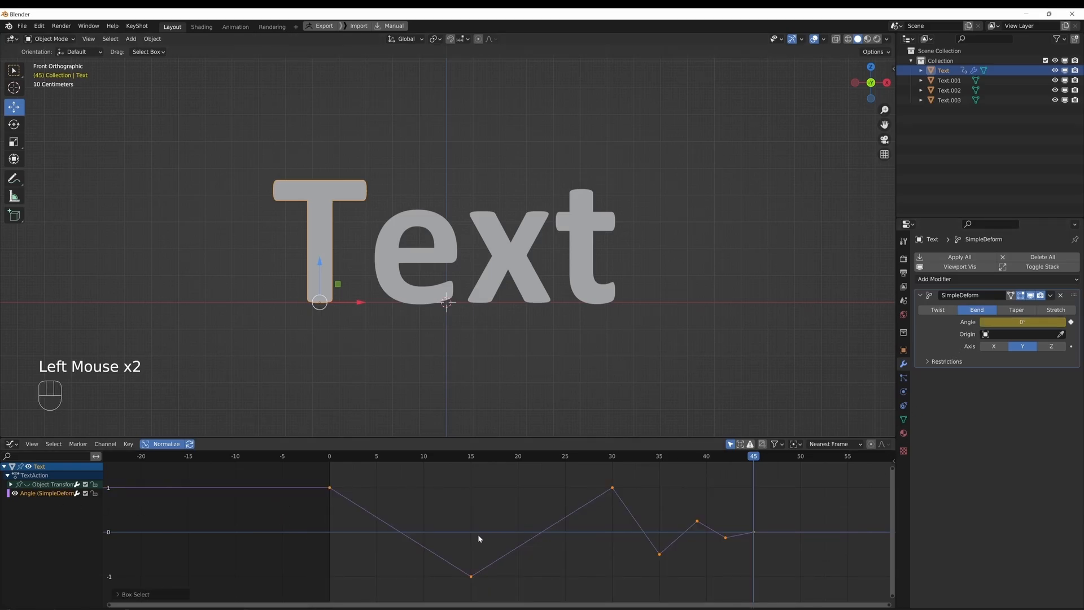
left_click_drag(315, 477, 627, 588)
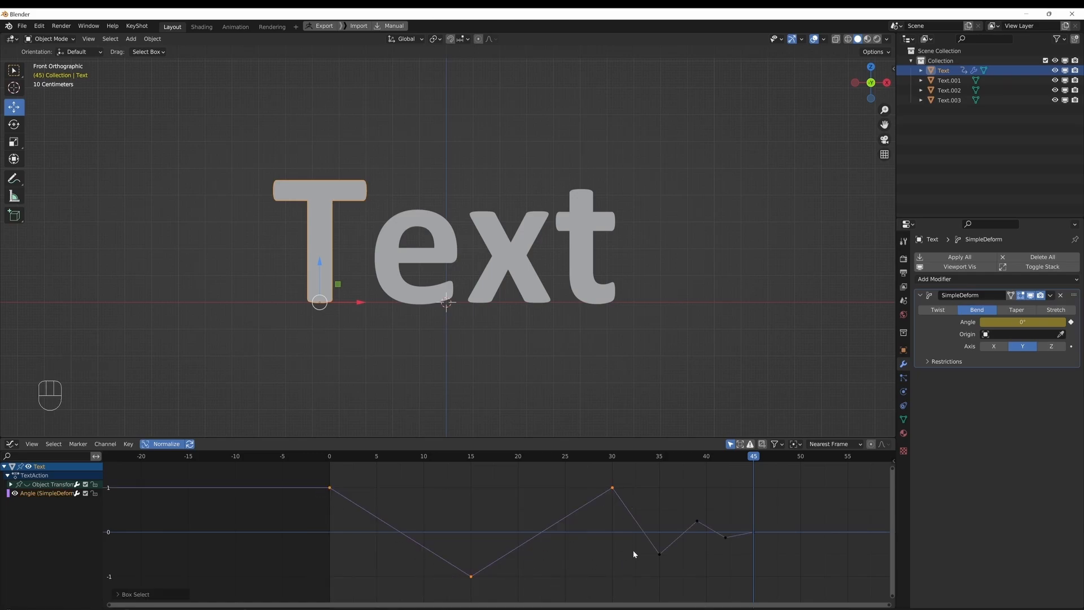
key("t")
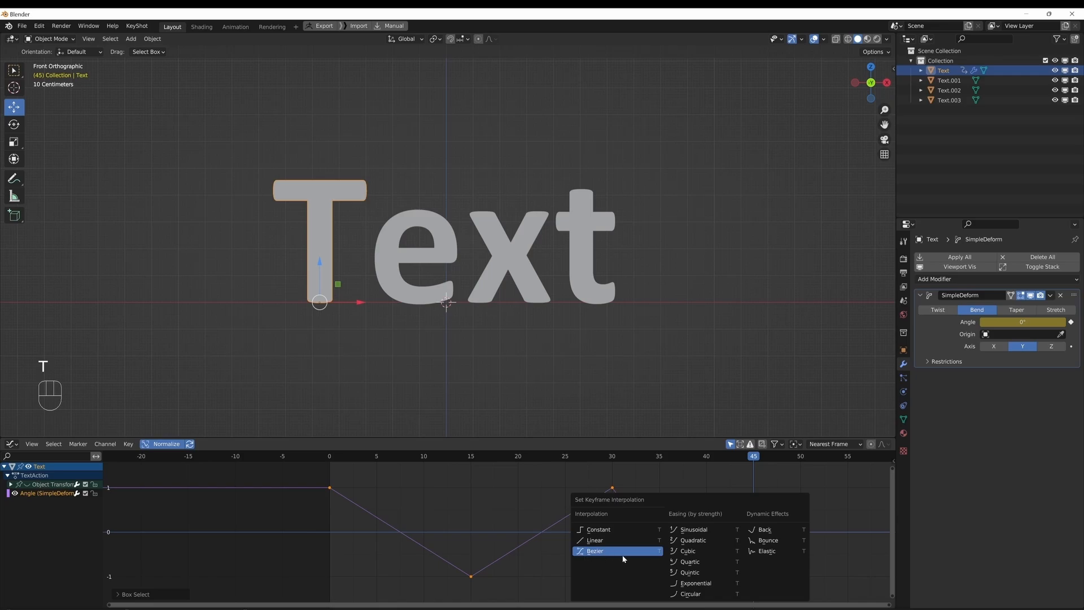
left_click(621, 552)
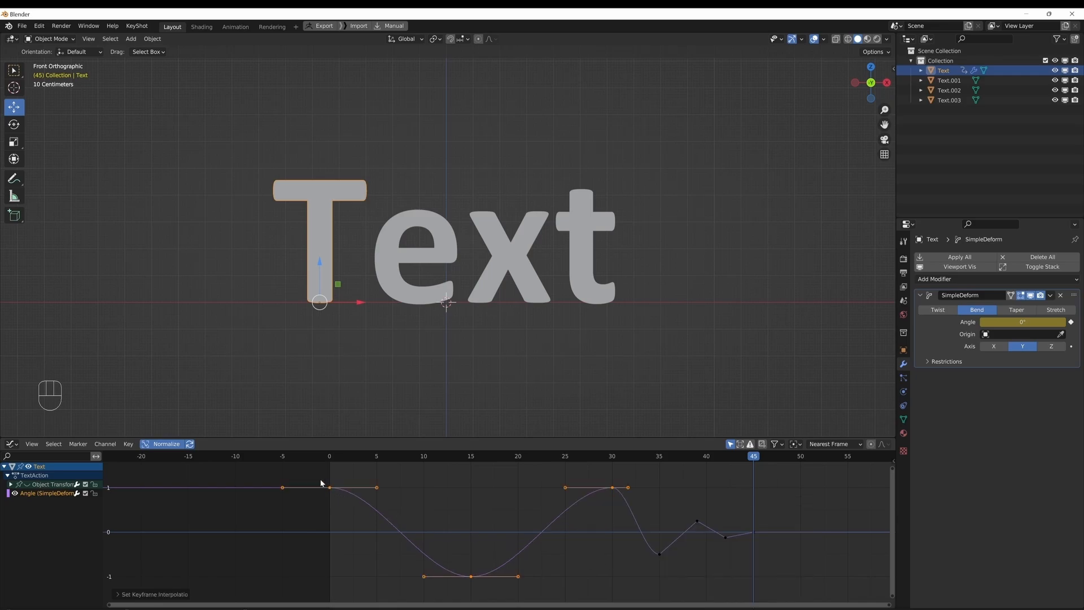
Step: Shorten the handles of the bend angle keyframe on frame 0 by scaling them along X to about 0.07
left_click_drag(320, 478, 351, 499)
key("s")
key("x")
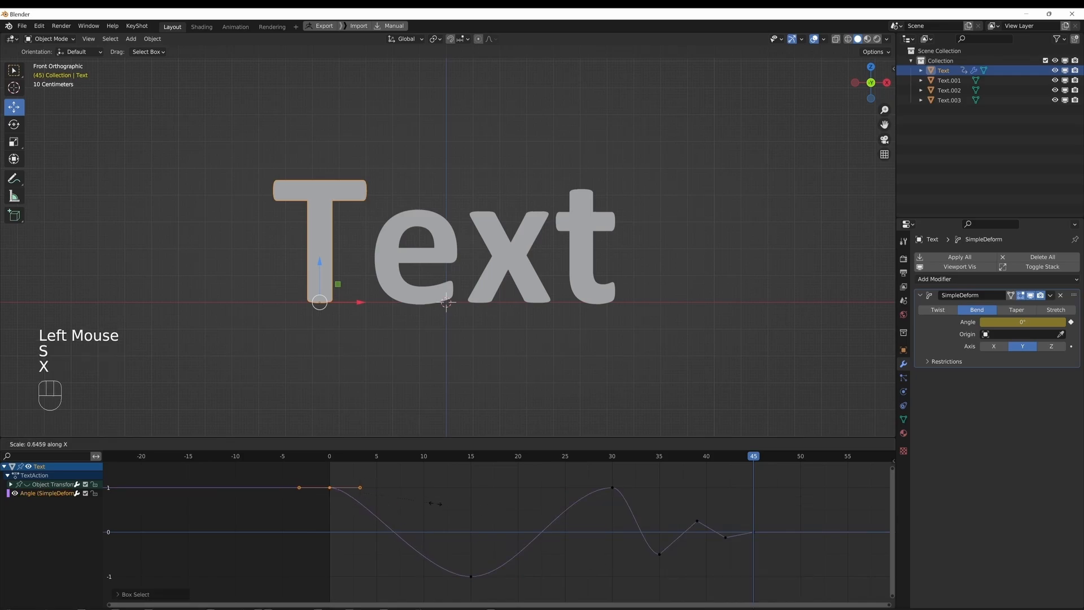
left_click(343, 489)
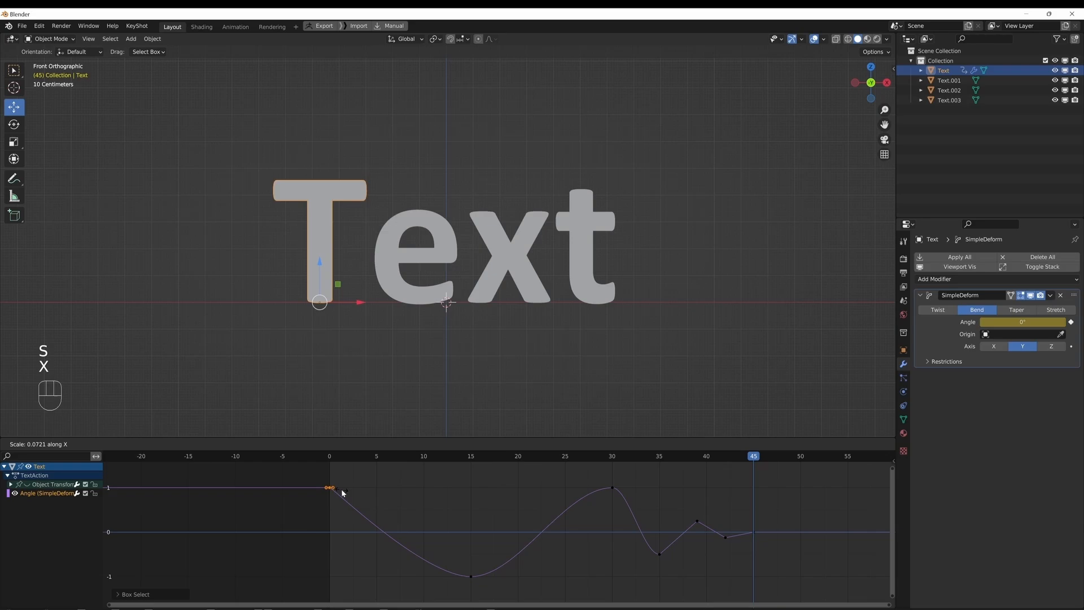
left_click(576, 489)
Step: Lengthen the handles of the bend angle keyframe on frame 15 by scaling them along X to about 2.5
left_click_drag(454, 545, 501, 596)
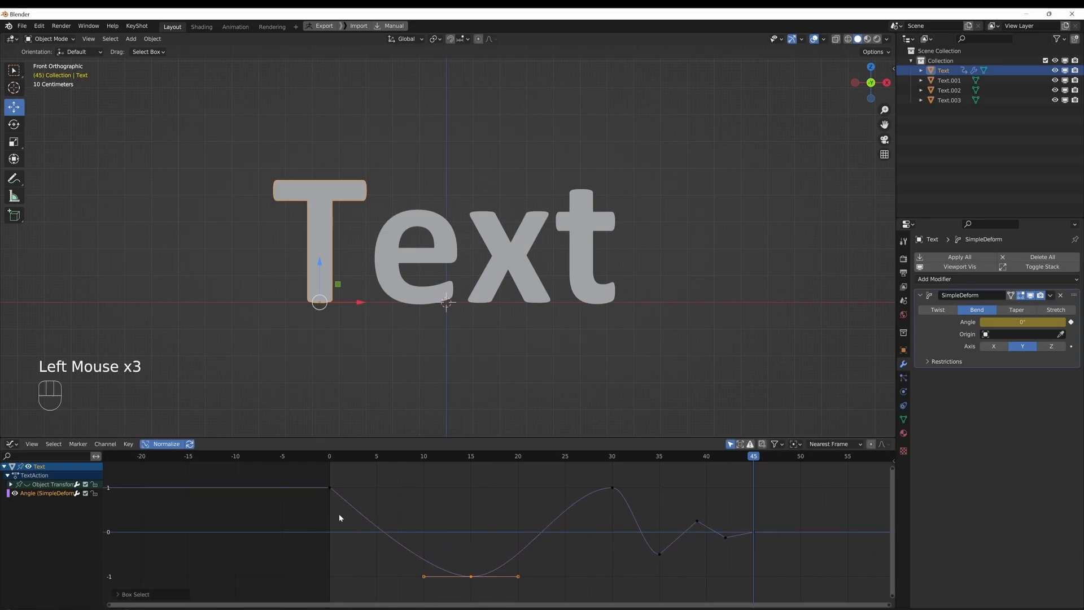
key("s")
key("x")
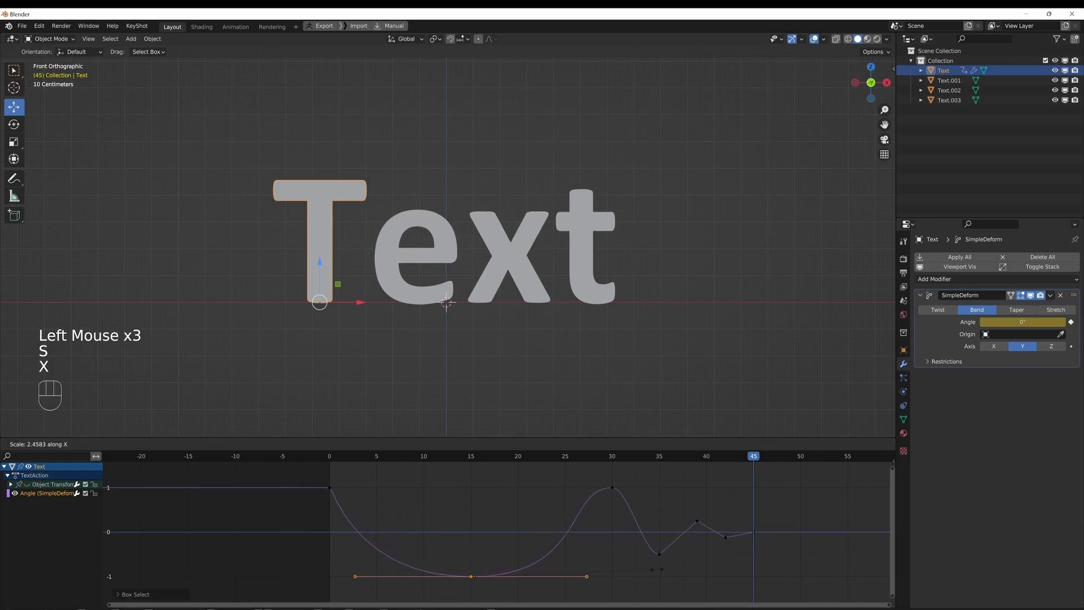
left_click(664, 569)
Step: Rotate the handles of the bend angle keyframe on frame 30 so they slope steeply upward through the peak
left_click(612, 488)
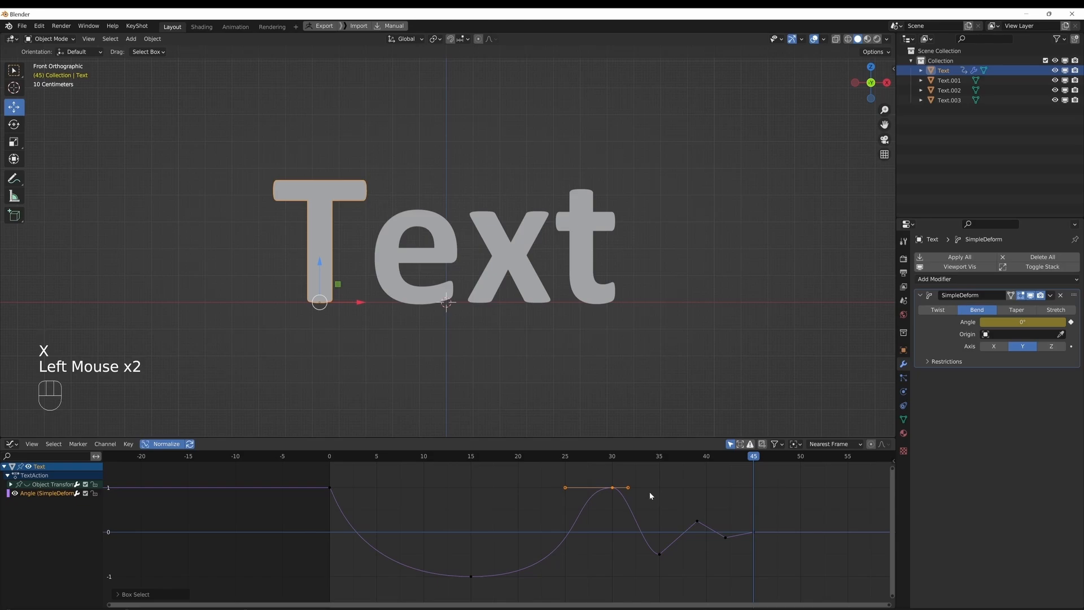
key("r")
left_click(632, 465)
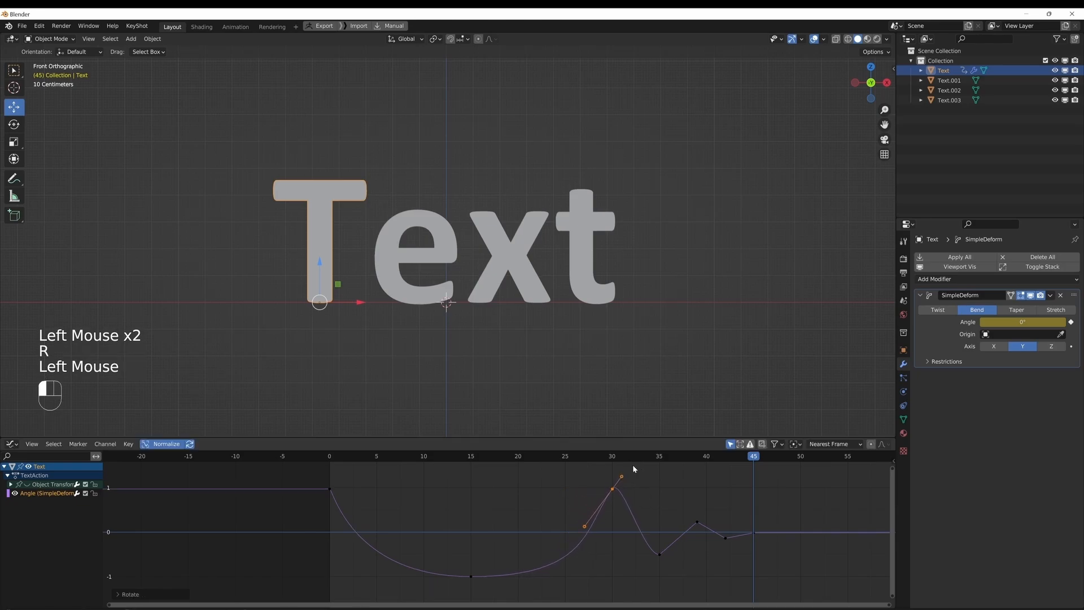
left_click_drag(455, 559, 496, 591)
Step: Play the letter T's animation from frame 0 to check the reshaped bend easing
left_click(333, 456)
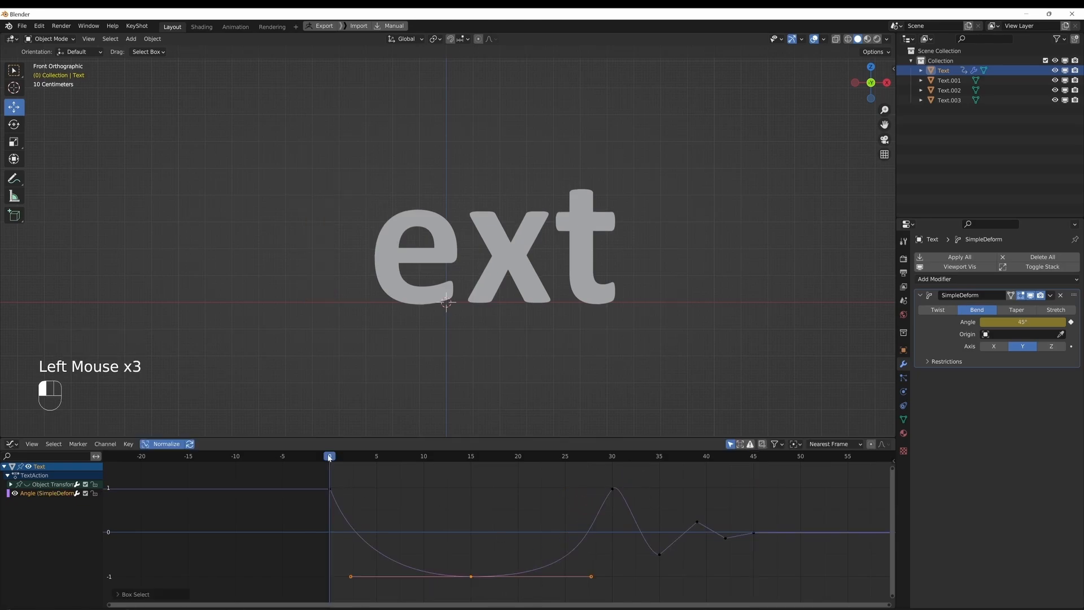
key("space")
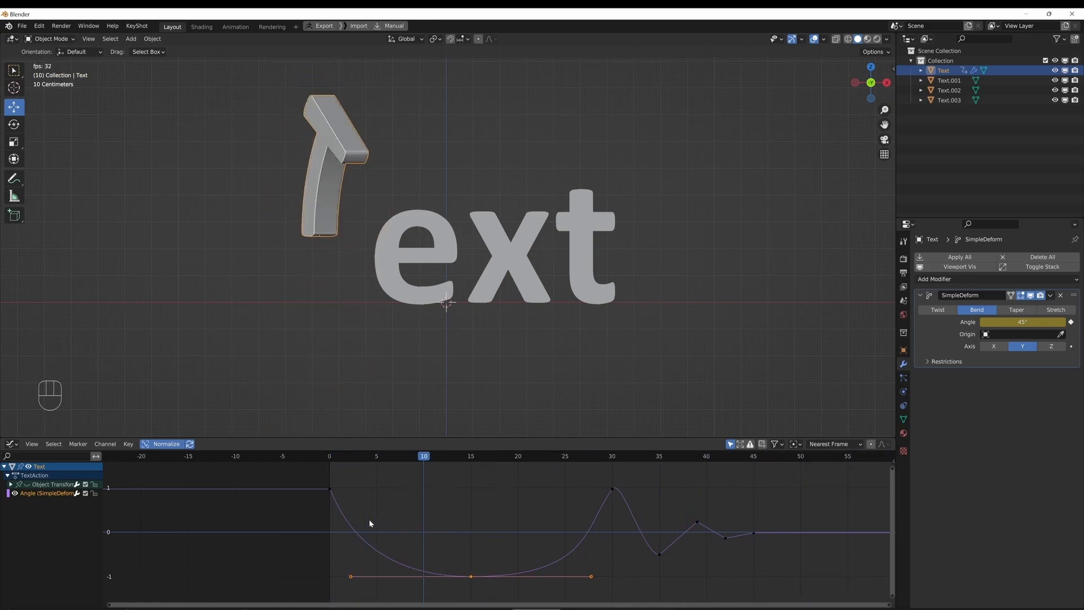
key("space")
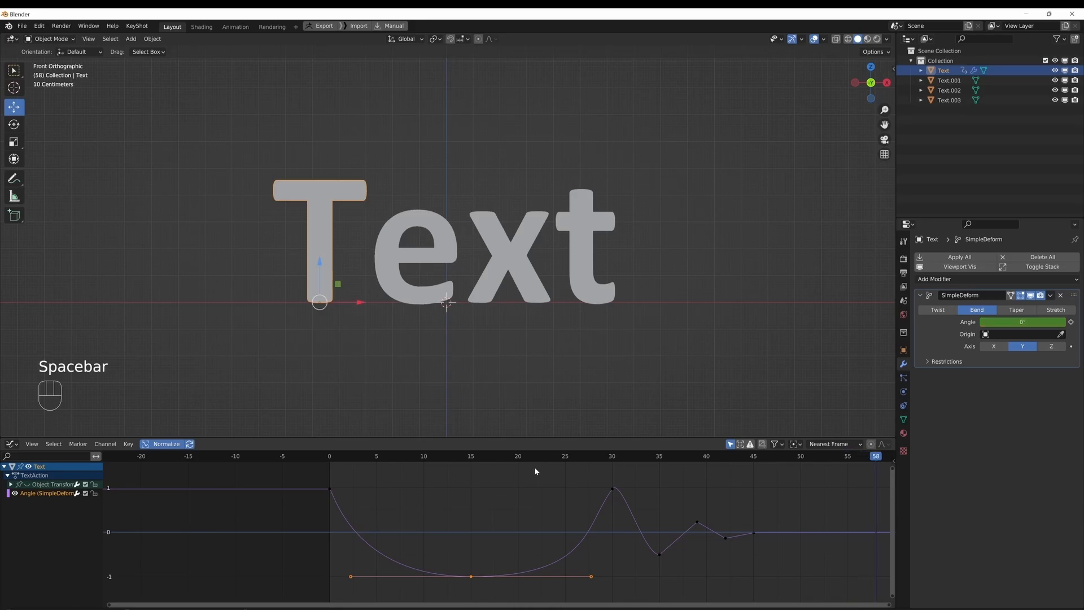
Step: At frame 30, add a second Simple Deform modifier to the letter T, set to Twist around the Z axis
left_click_drag(600, 460, 612, 460)
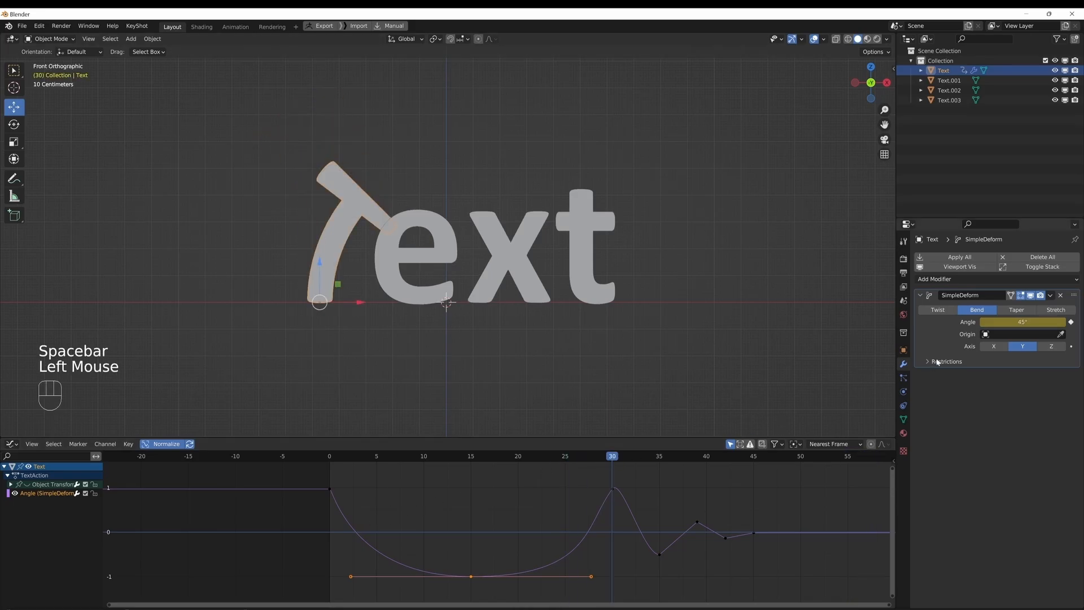
left_click(934, 280)
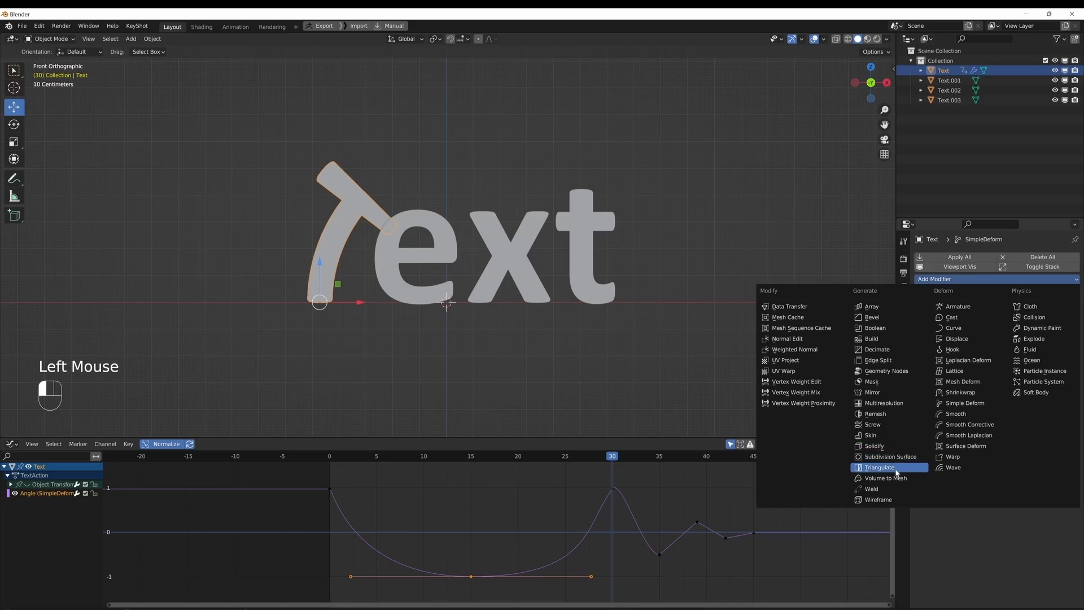
left_click(967, 405)
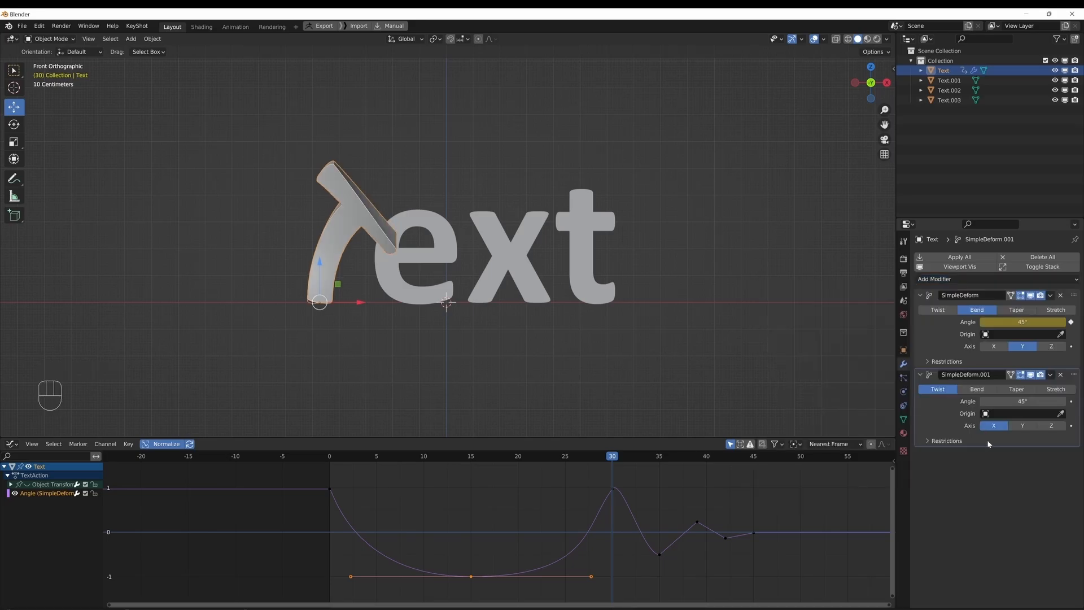
left_click(982, 394)
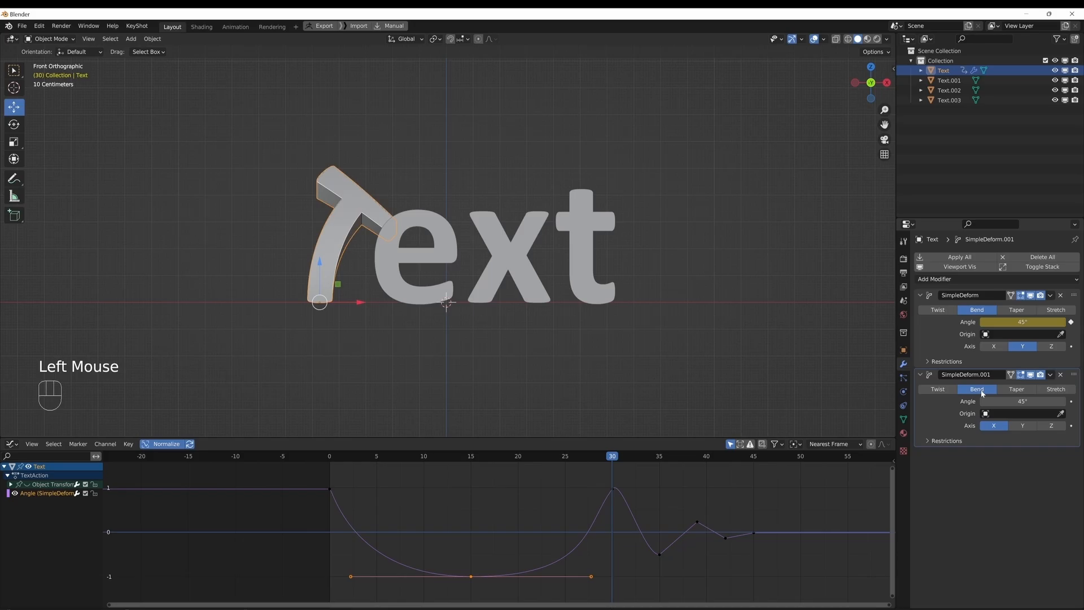
left_click(937, 390)
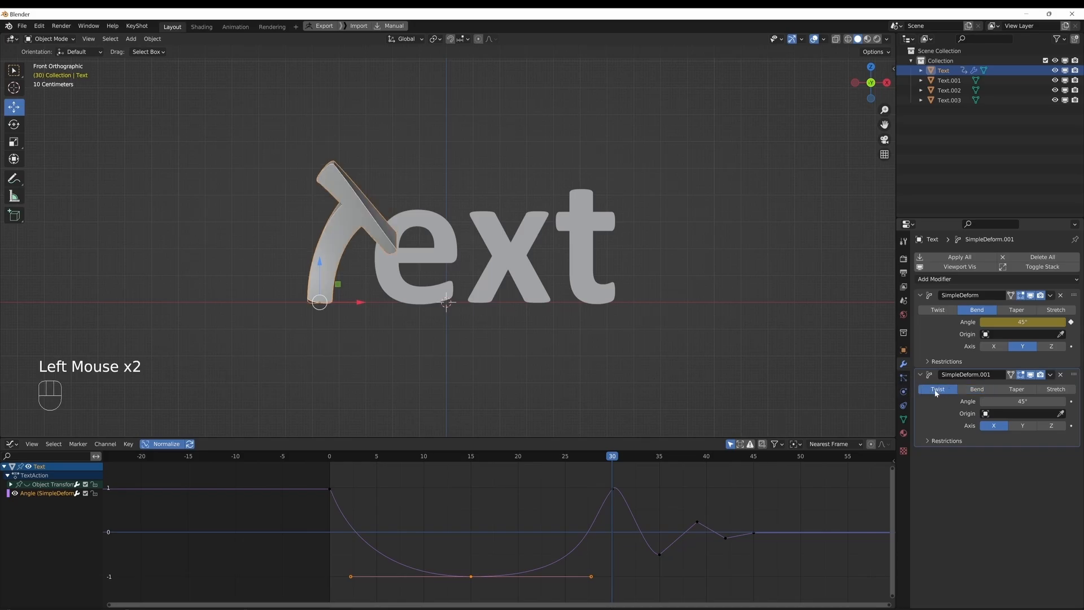
left_click(1019, 425)
left_click(1050, 426)
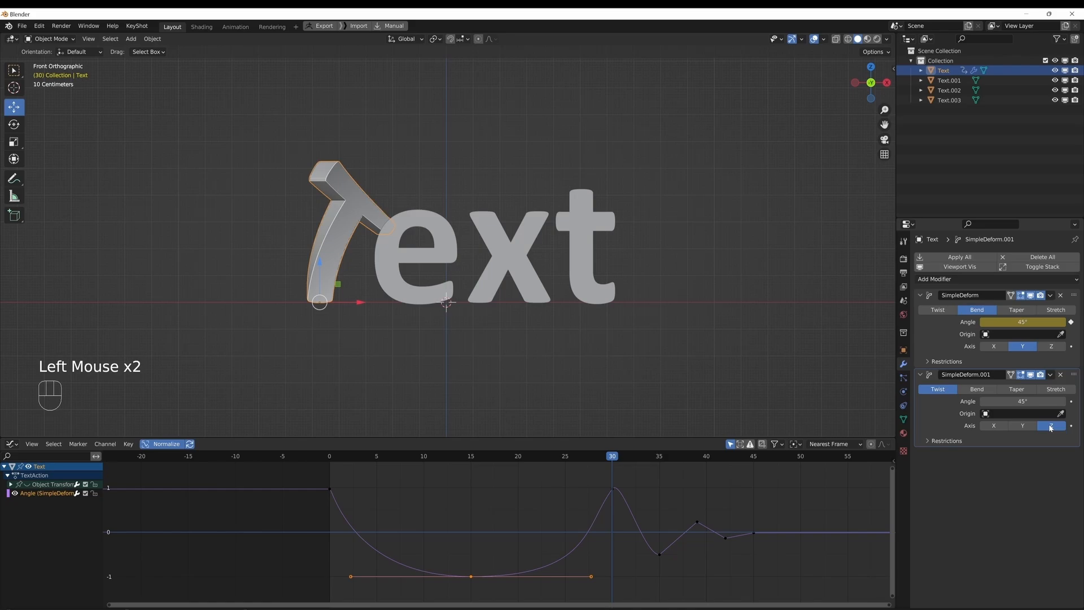
Step: Set the second Simple Deform modifier's twist angle to 0° and keyframe it on frame 30
left_click(1020, 401)
type("0")
key("Return")
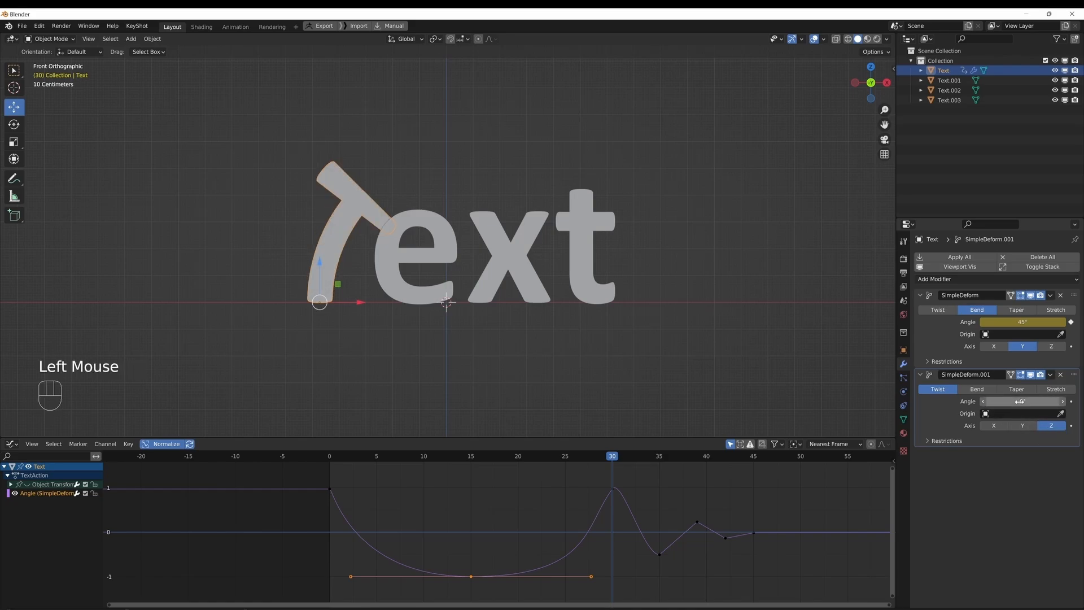
mouse_move(1020, 401)
left_mouse_down()
mouse_move(1067, 402)
mouse_move(981, 401)
mouse_move(1001, 401)
left_mouse_up()
left_click(1020, 401)
type("0")
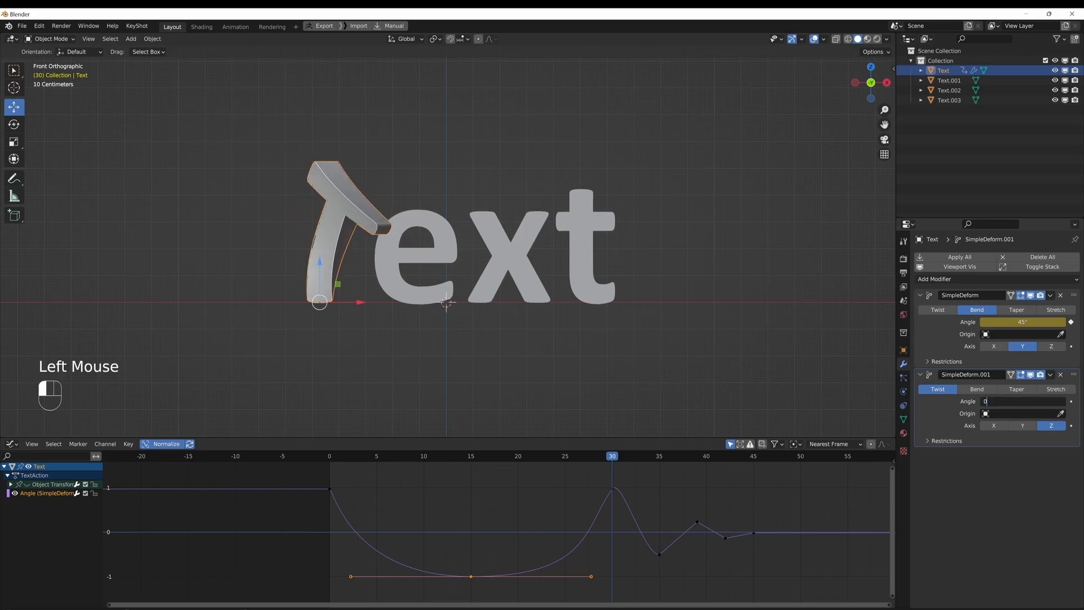
key("Return")
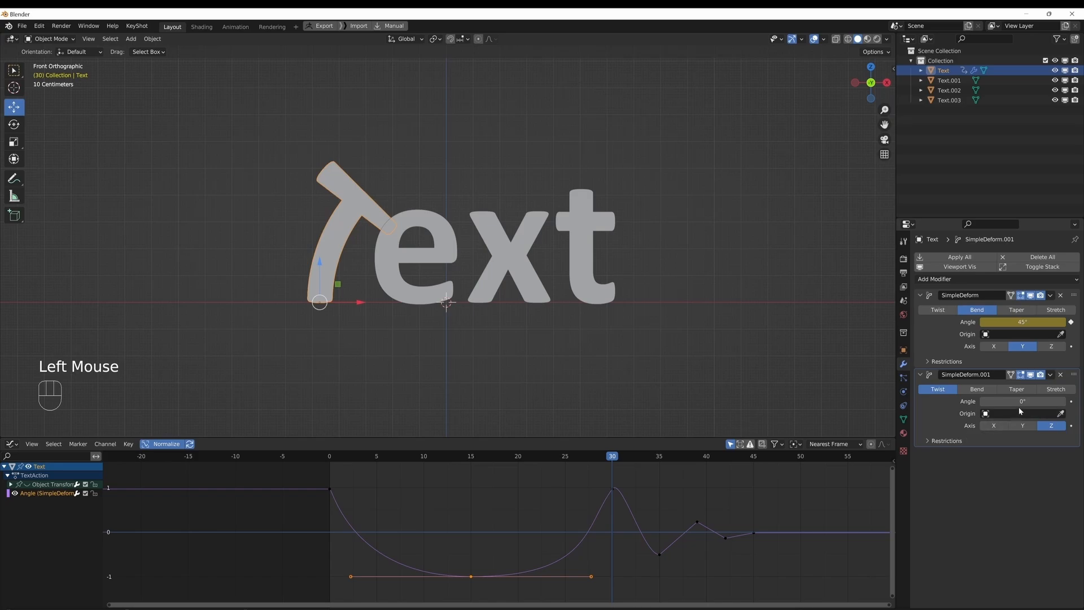
left_click(1071, 401)
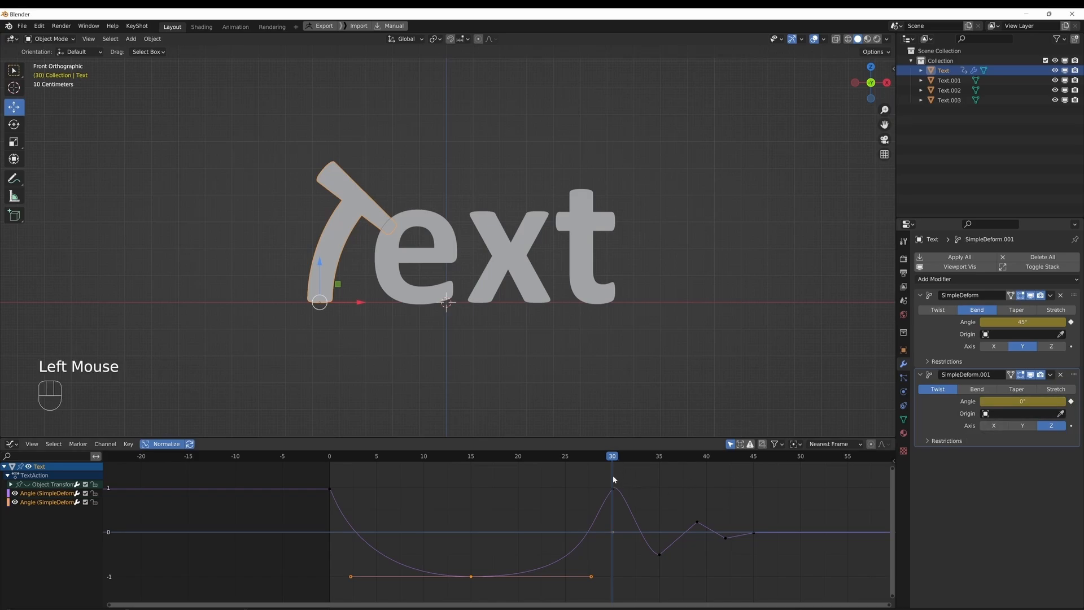
Step: Keyframe the letter T's twist angle at 180° on frame 0
left_click_drag(612, 463, 329, 458)
left_click(1025, 401)
type("180")
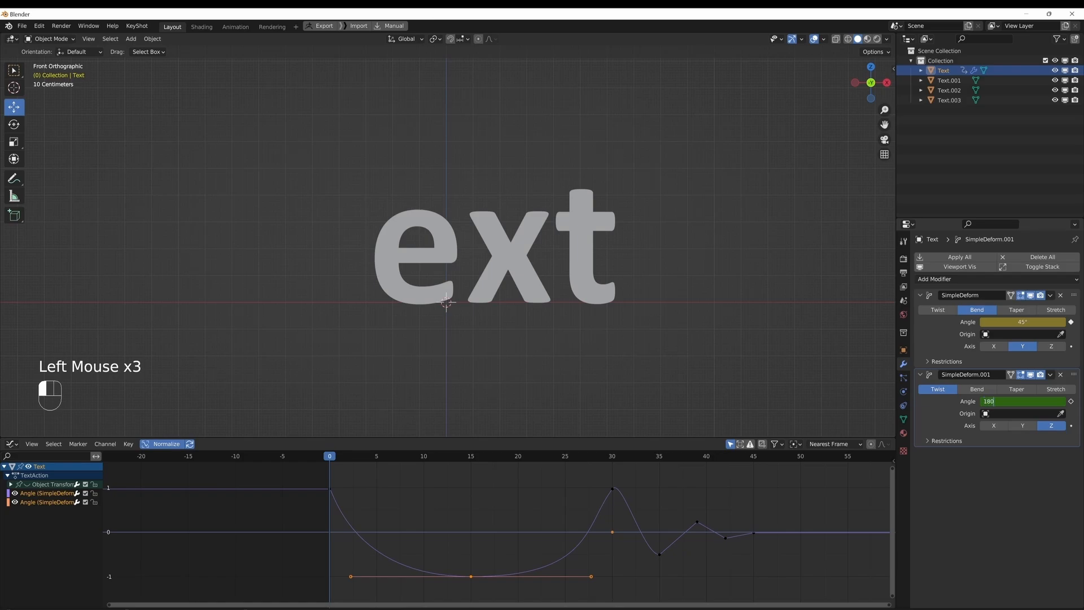
key("Return")
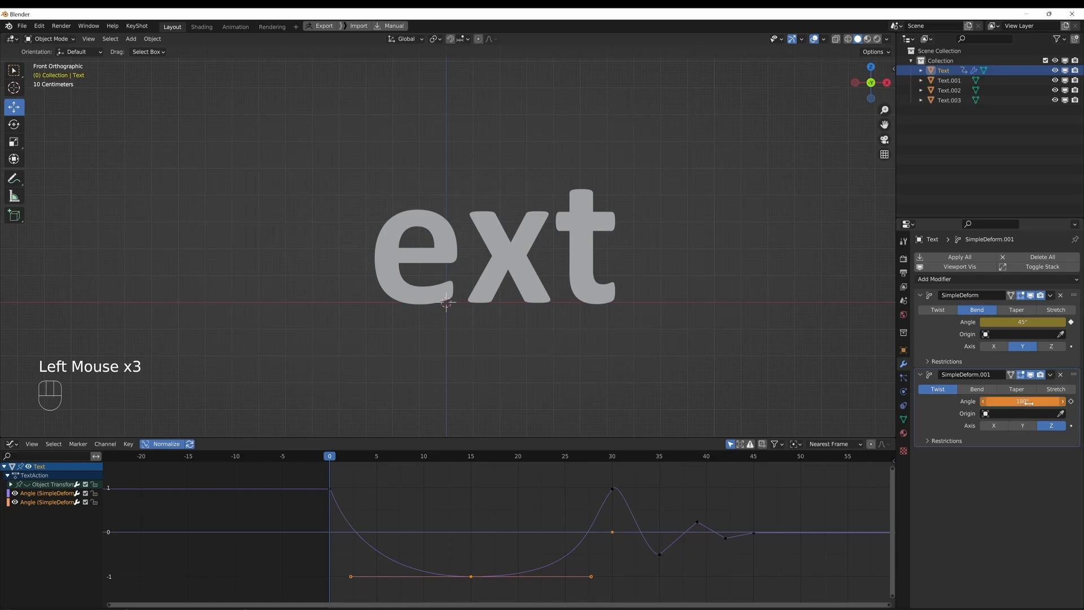
left_click(1071, 401)
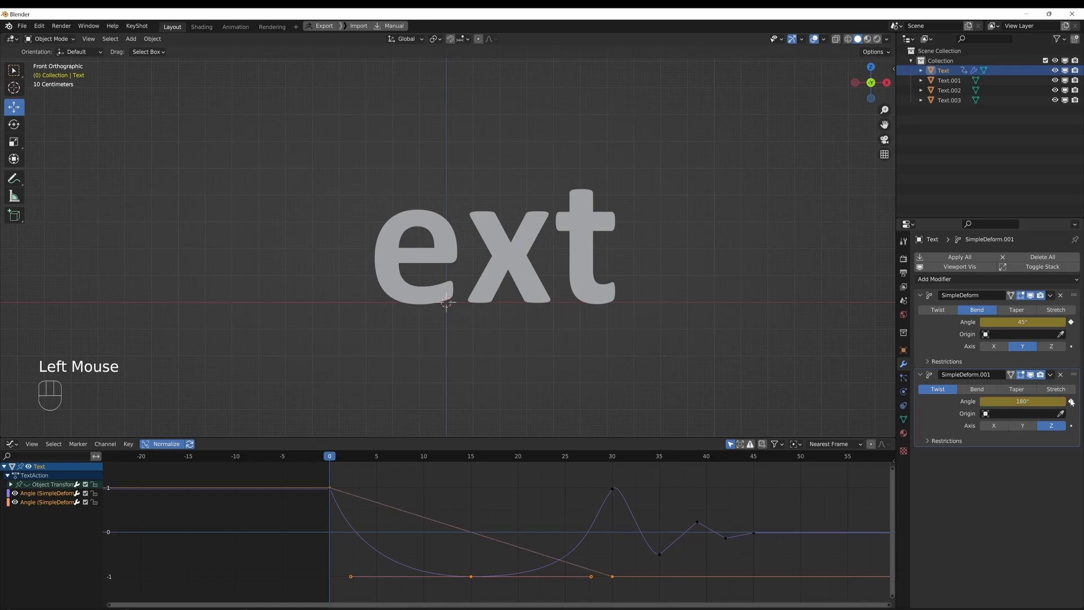
Step: Play the letter T's animation from frame 0 to check the combined bend and twist
left_click(327, 460)
key("space")
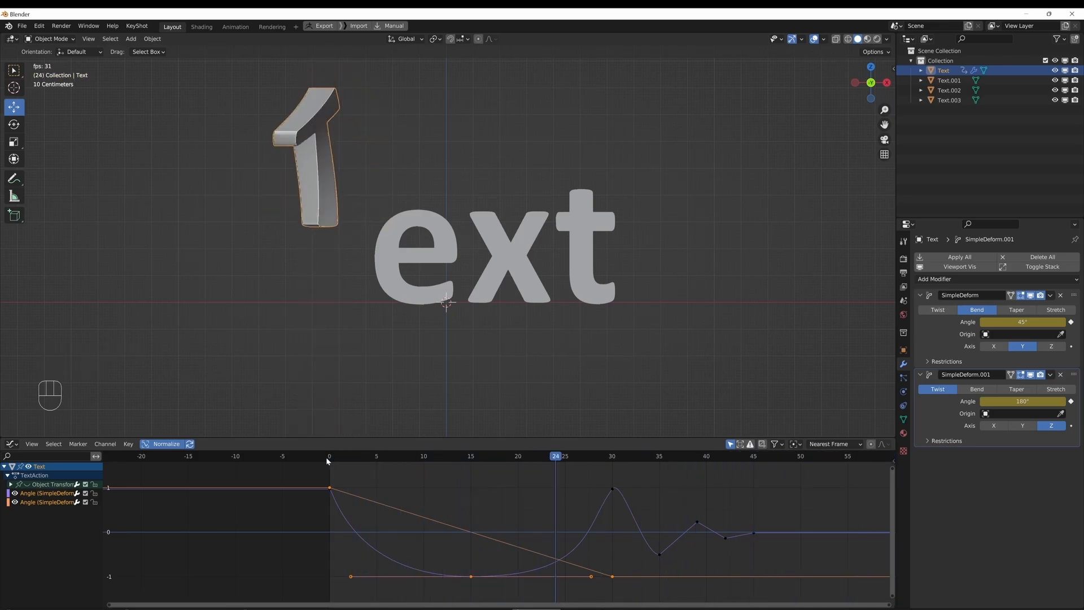
key("space")
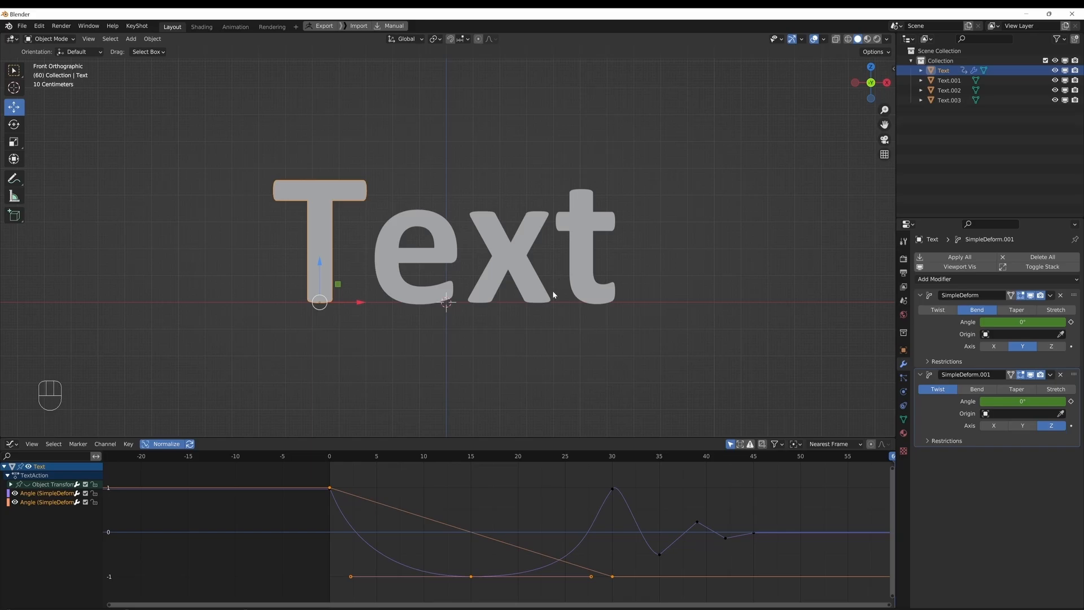
Step: Select the letters t, x and e with the T as the active object, and link the T's animation data to them
left_click(569, 297)
left_click(527, 278, "shift")
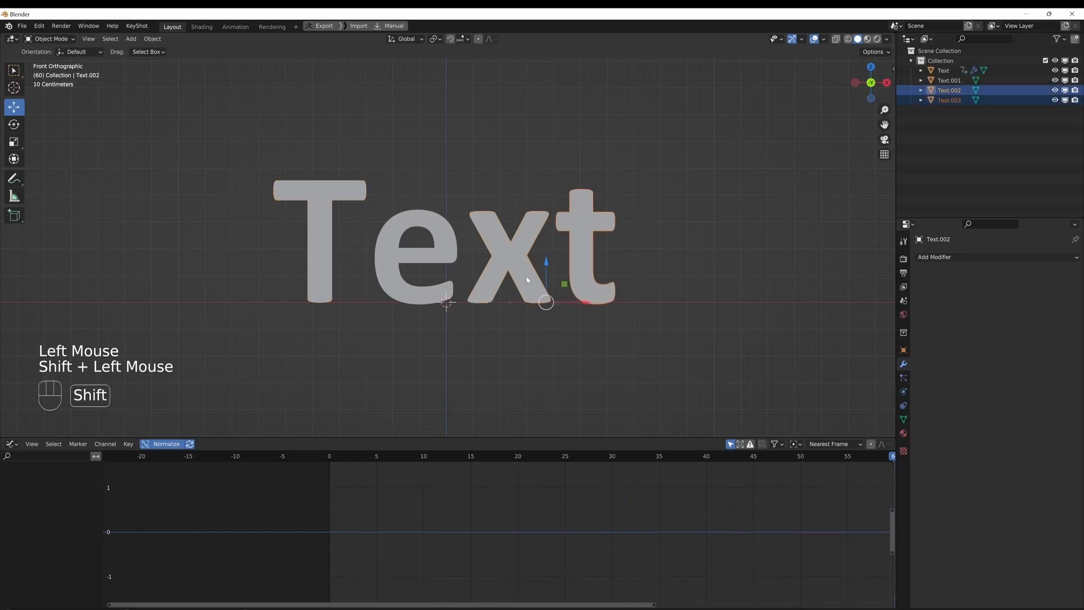
left_click(440, 292, "shift")
left_click(320, 264, "shift")
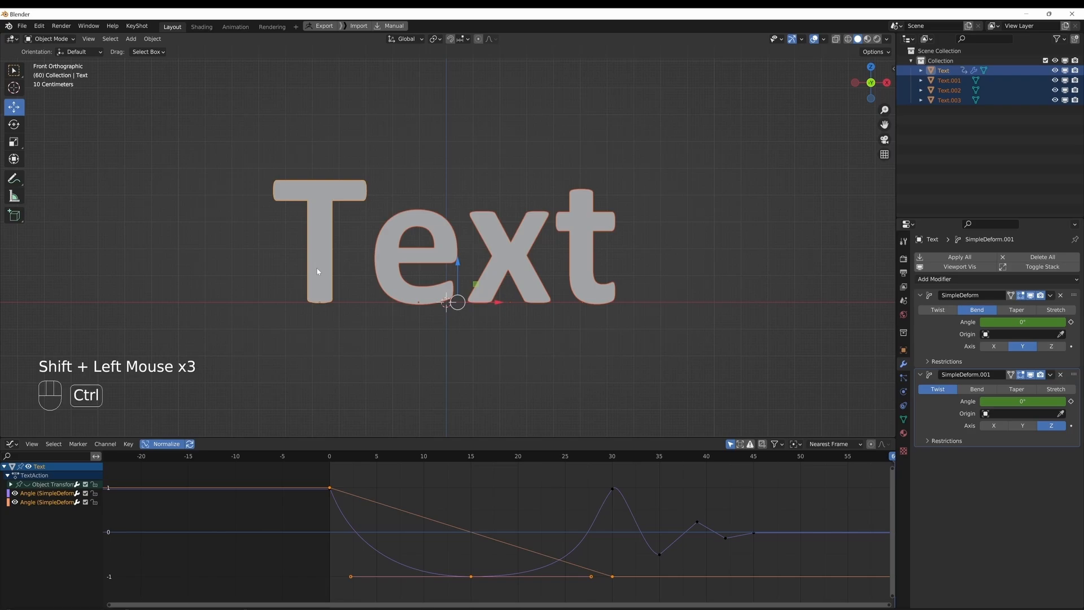
key("ctrl+l")
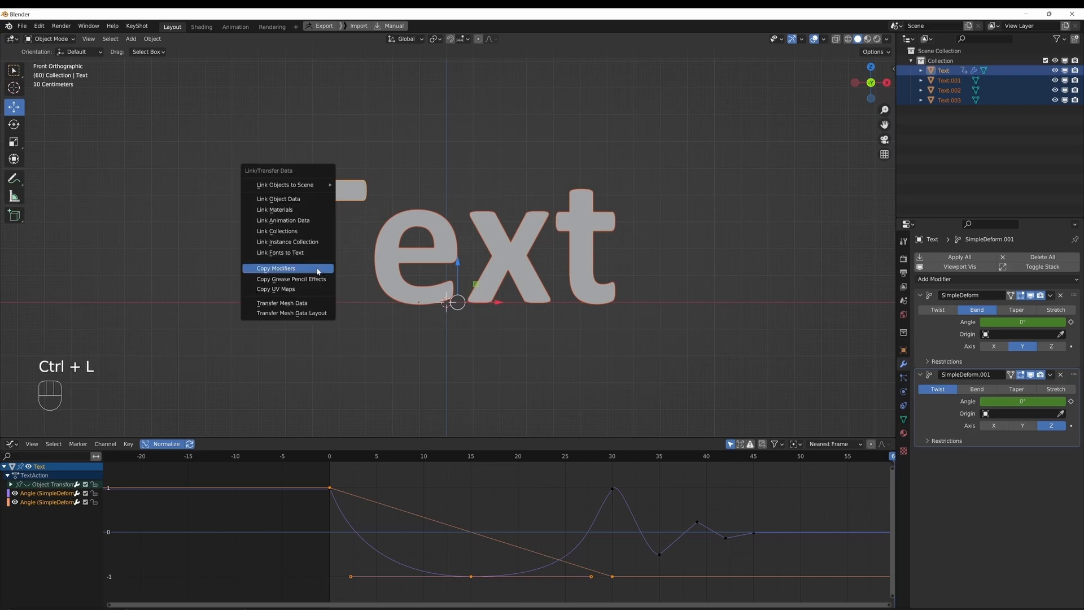
left_click(303, 222)
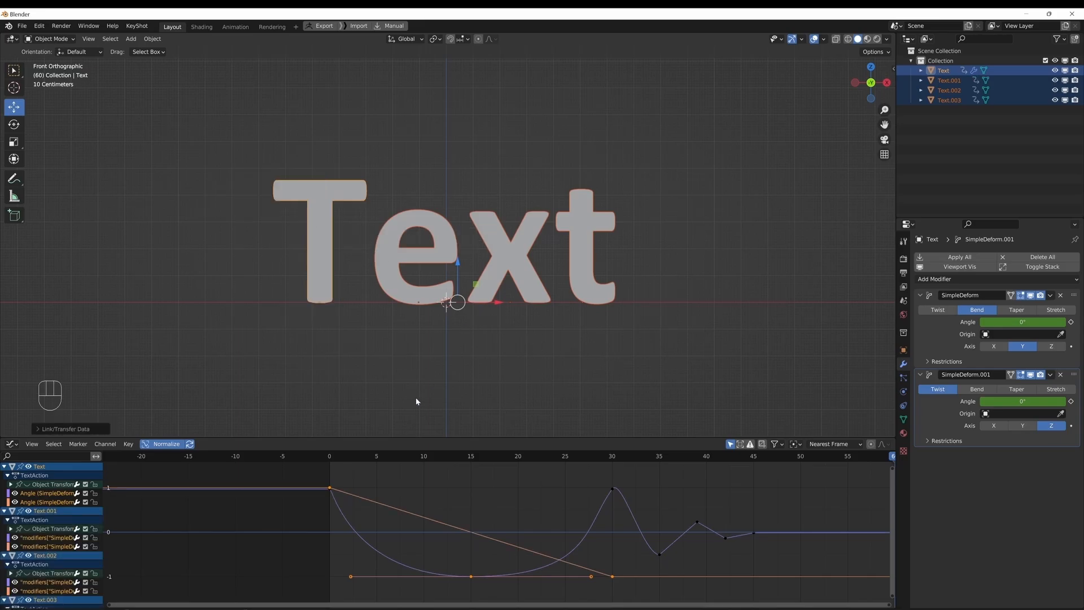
Step: Play the linked animation from the start to check how all four letters move
left_click_drag(330, 458, 363, 463)
key("space")
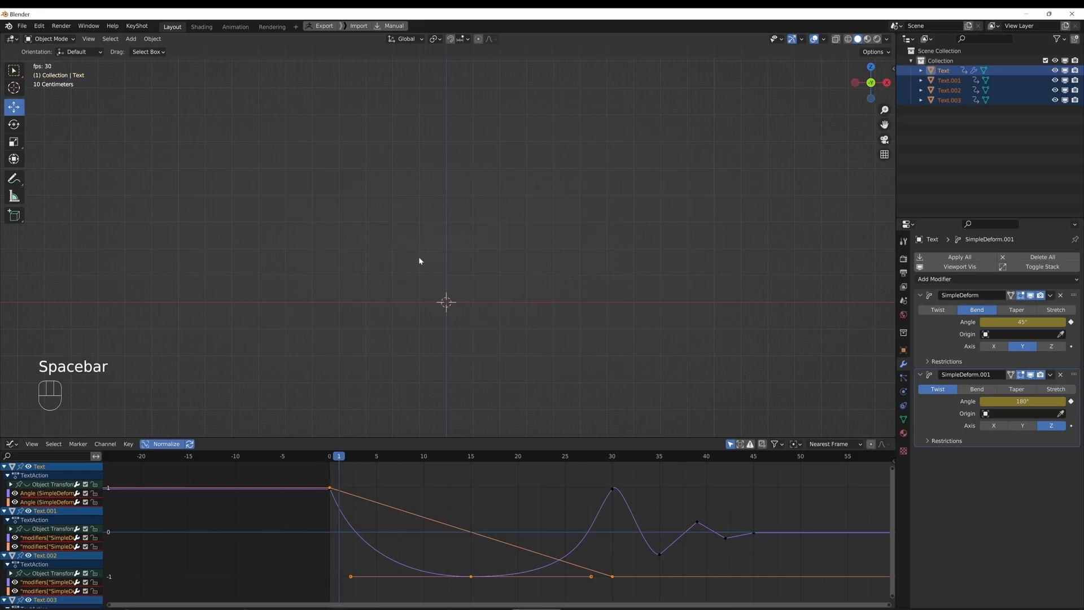
key("space")
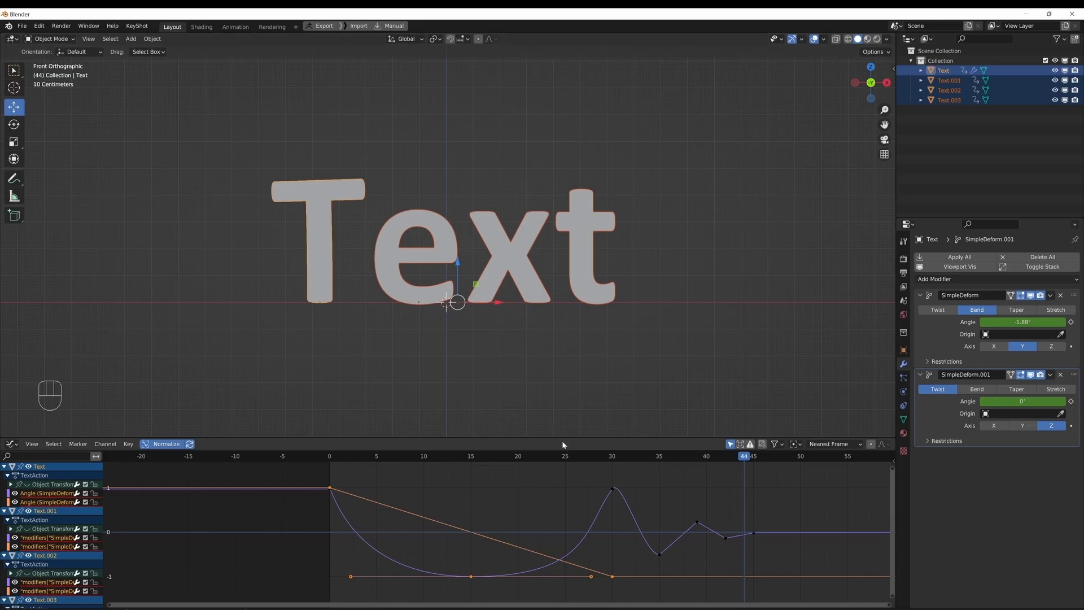
Step: Copy the letter T's modifiers to the other selected letters
key("ctrl+l")
left_click(602, 371)
left_click_drag(624, 355, 280, 239)
key("ctrl+l")
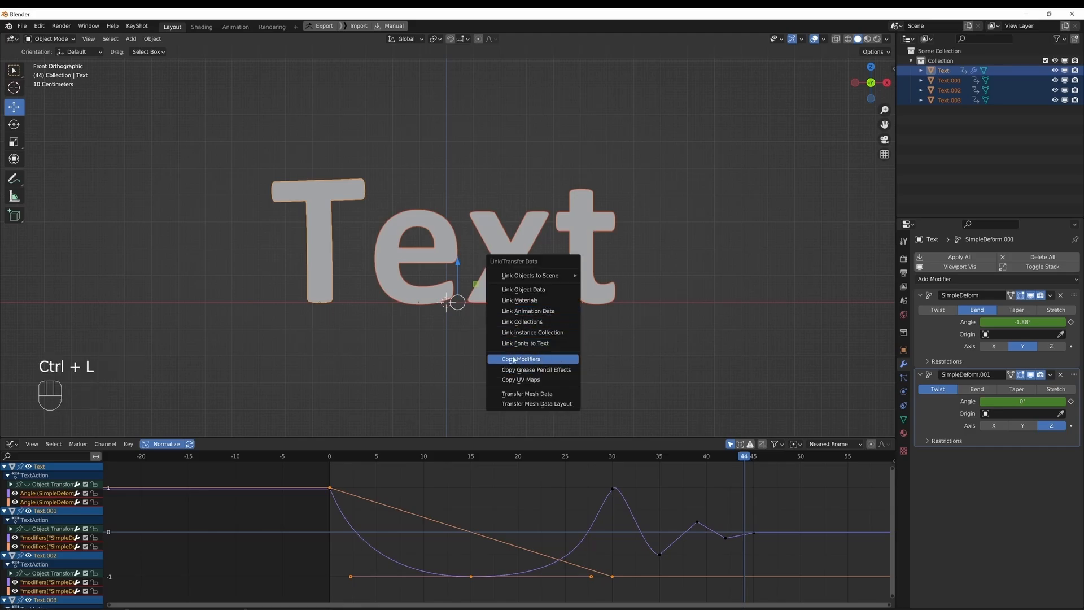
left_click(535, 359)
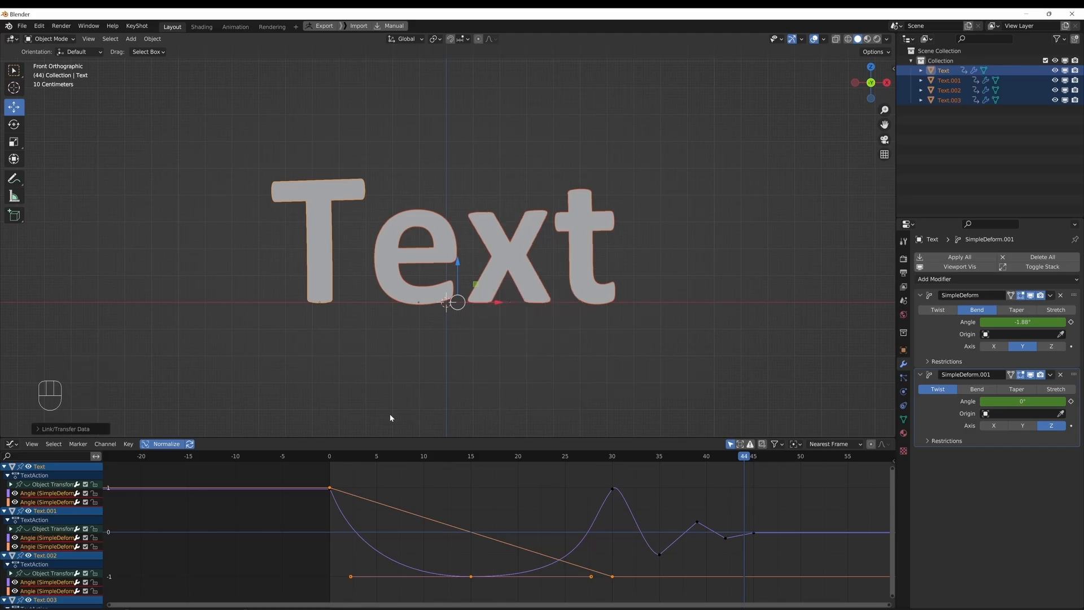
Step: Play the animation from frame 0 to check the bend and twist on all letters
left_click(331, 455)
key("space")
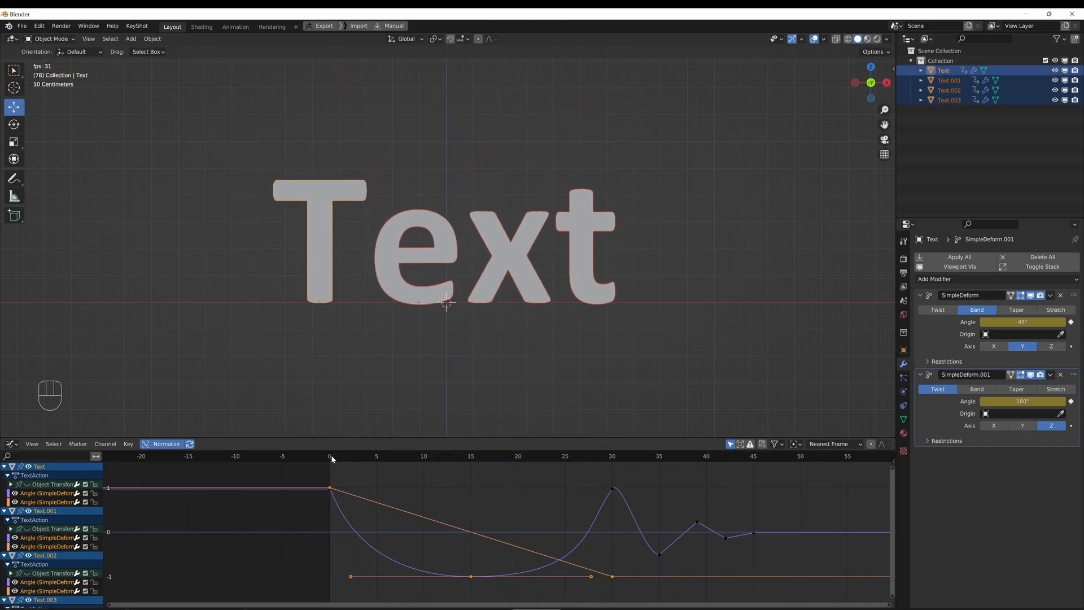
key("space")
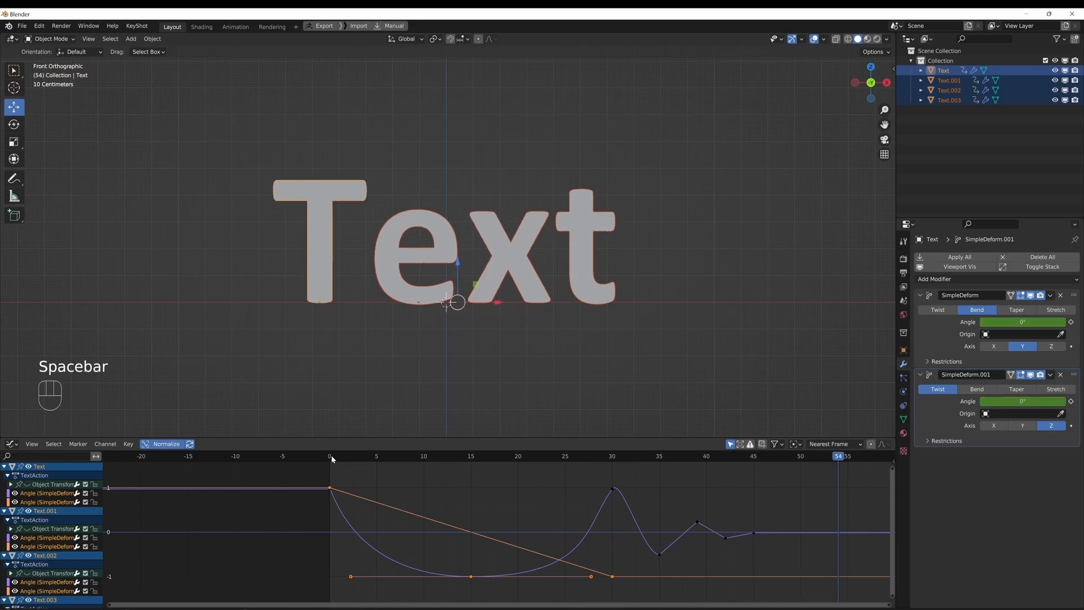
Step: Switch the Graph Editor to the Timeline at frame 0 and show the Commotion add-on's settings in the viewport
key("ctrl+Tab")
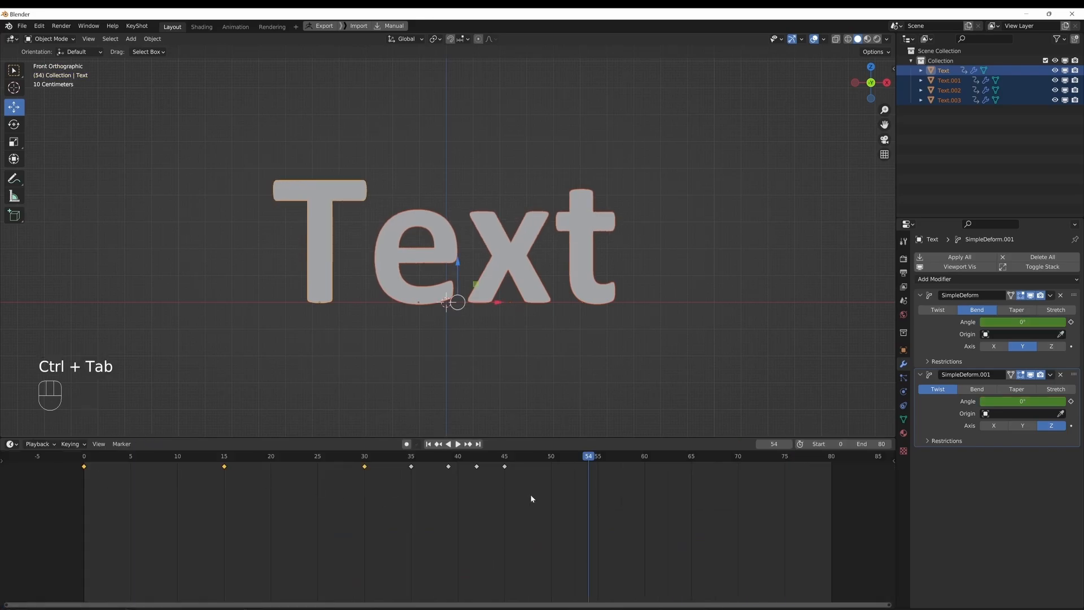
left_click_drag(549, 501, 65, 455)
left_click(85, 456)
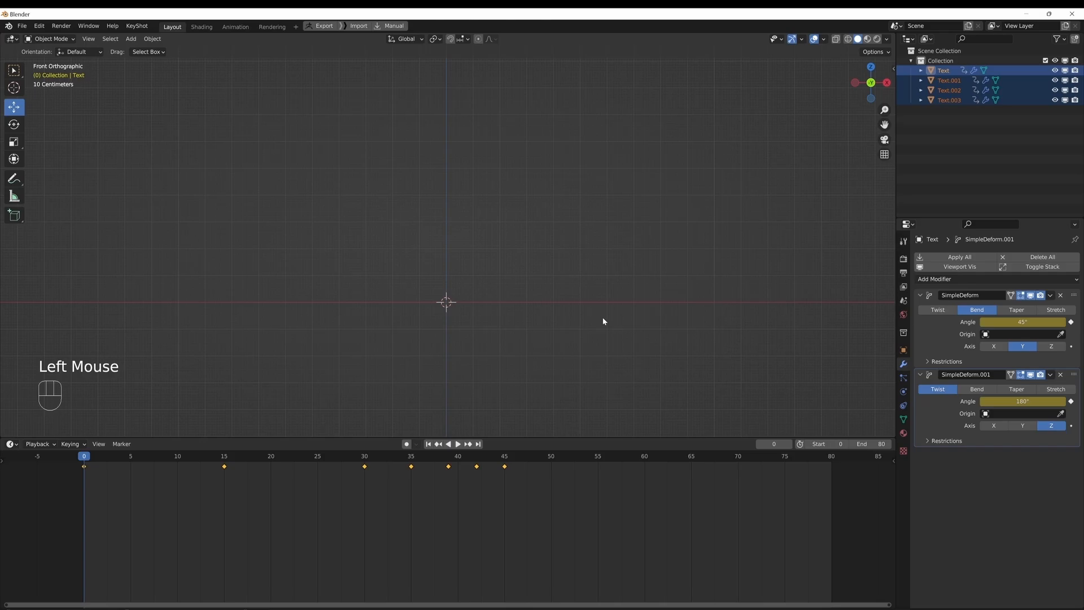
key("n")
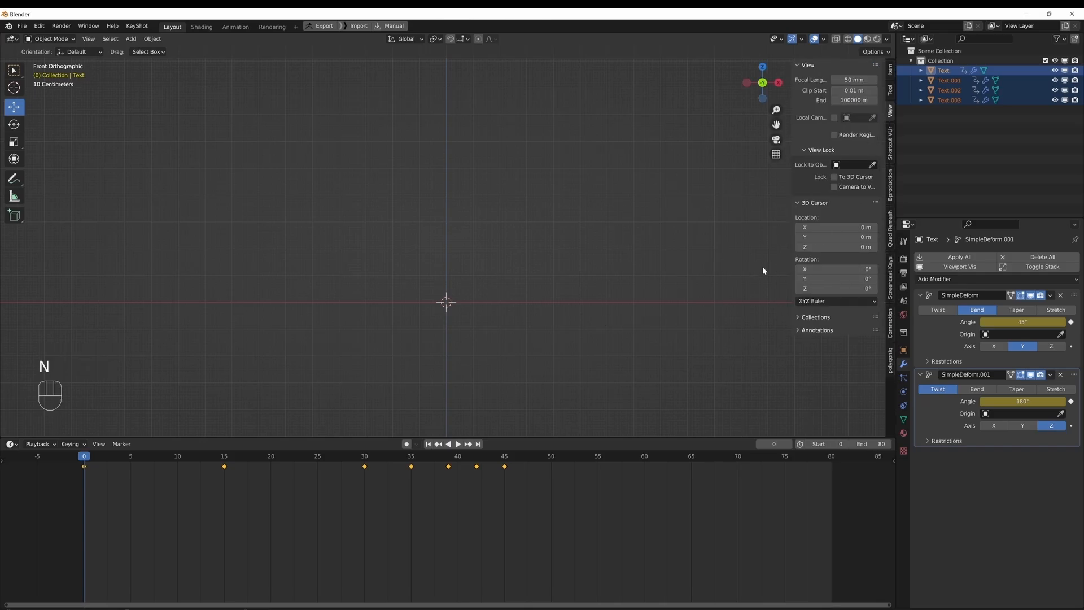
left_click(889, 329)
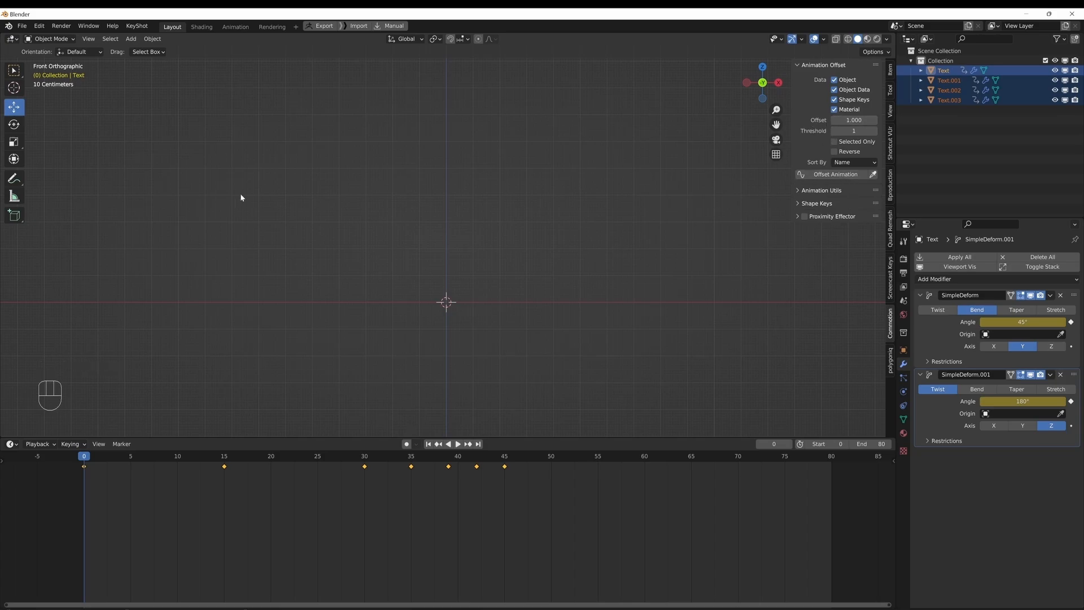
Step: Search the add-on preferences for "com" to check that Animation: Commotion is enabled
left_click(40, 26)
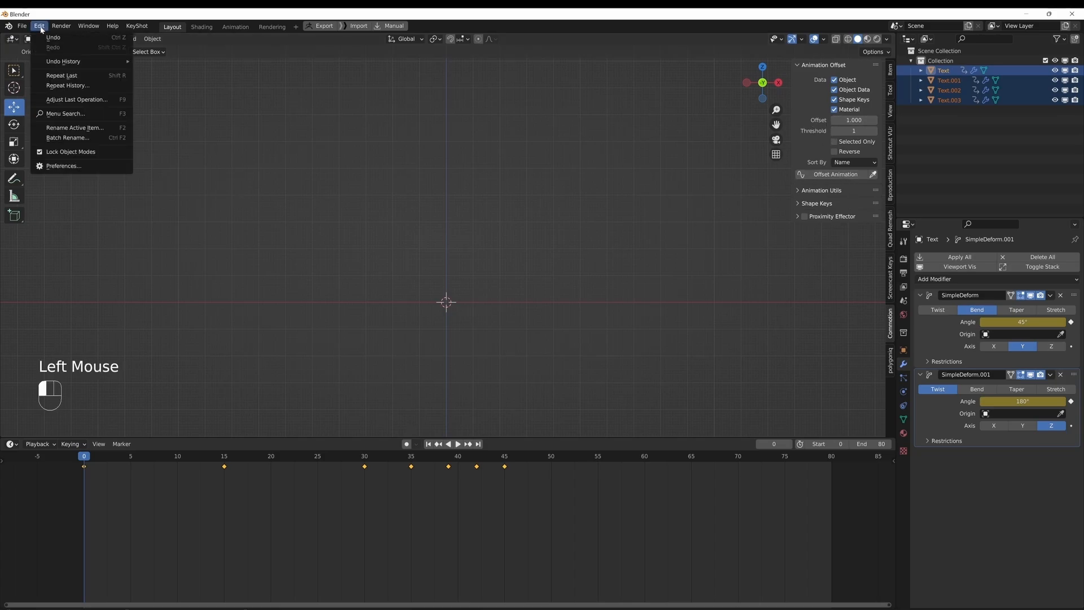
left_click(67, 166)
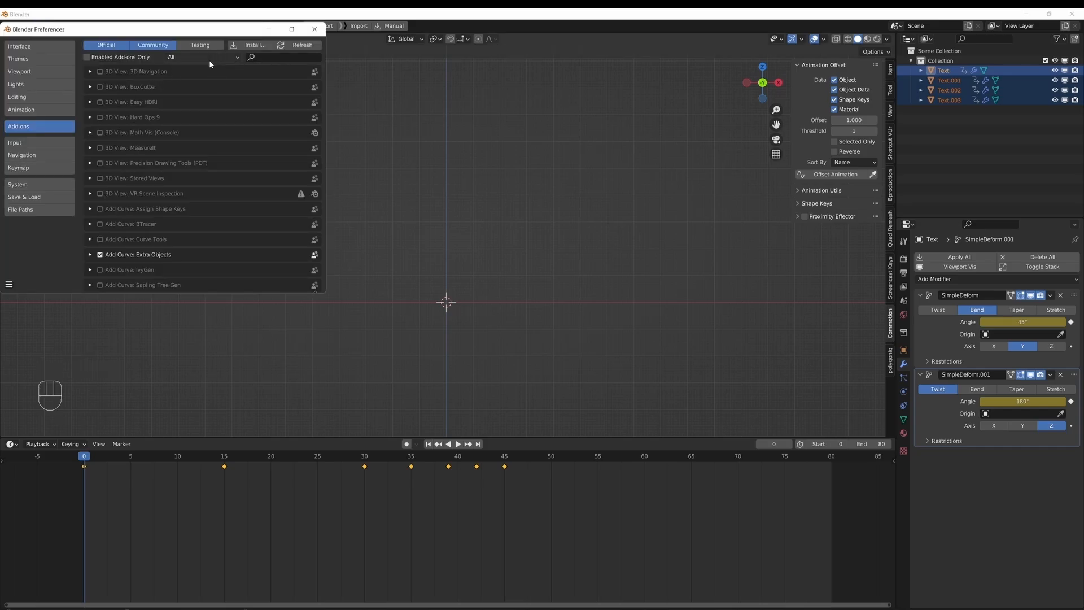
left_click(264, 56)
type("com")
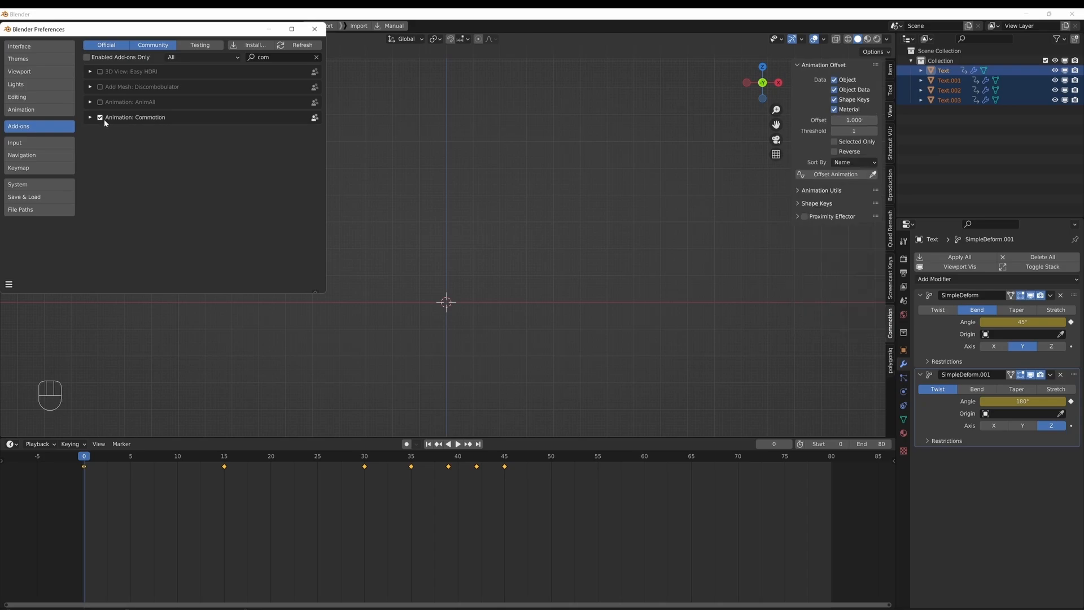
left_click(314, 28)
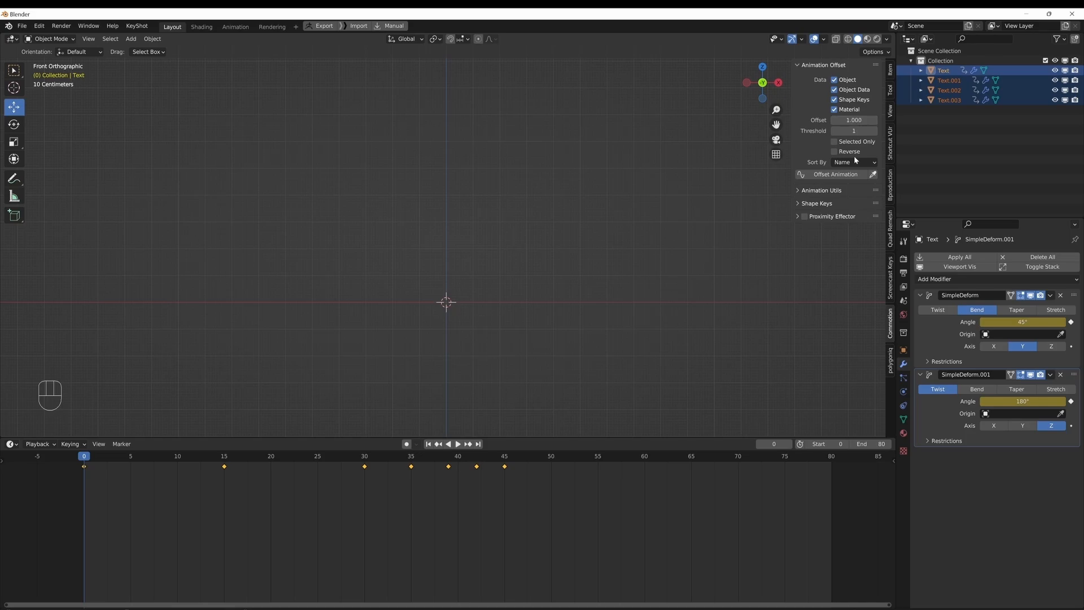
Step: Set Commotion's animation offset to 3
left_click(854, 119)
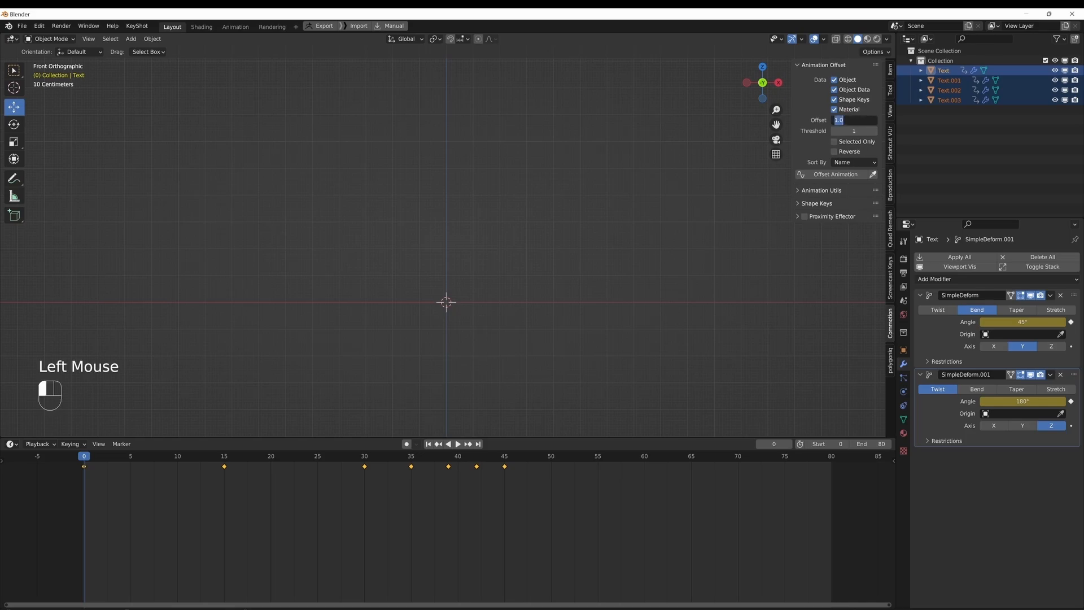
type("3")
key("Return")
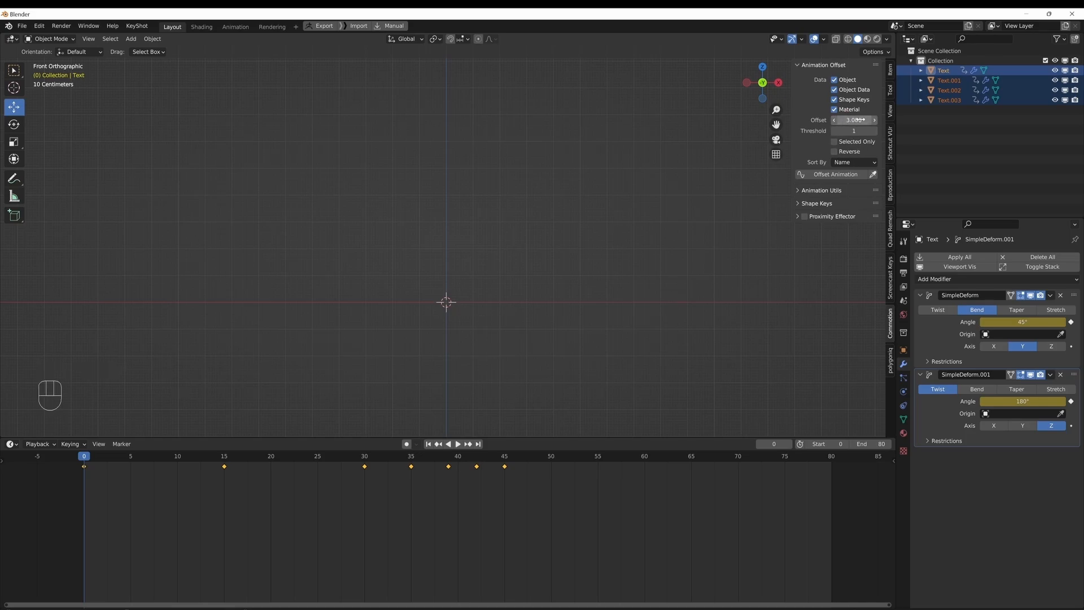
Step: Try to stagger the four letters' shared animation with Offset Animation, and undo it after a playback check
left_click(831, 175)
double_click(87, 456)
key("space")
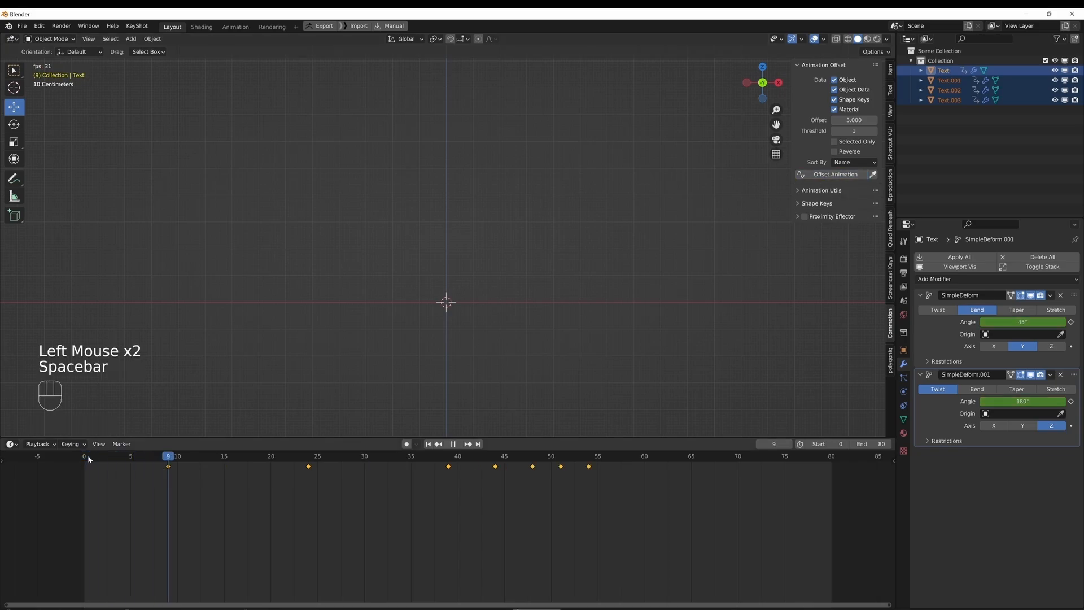
key("space")
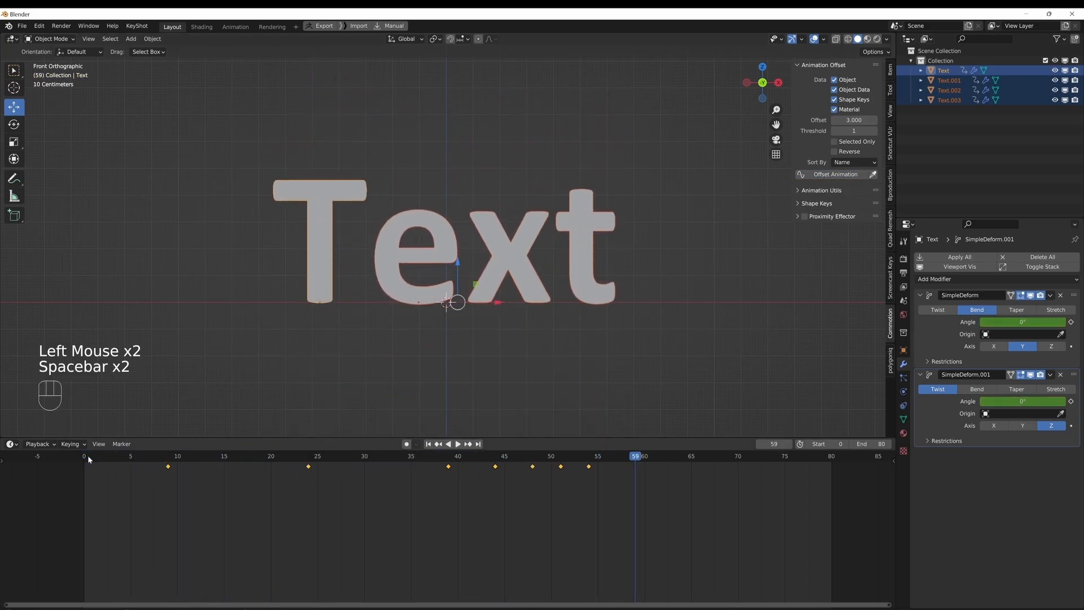
key("ctrl+z")
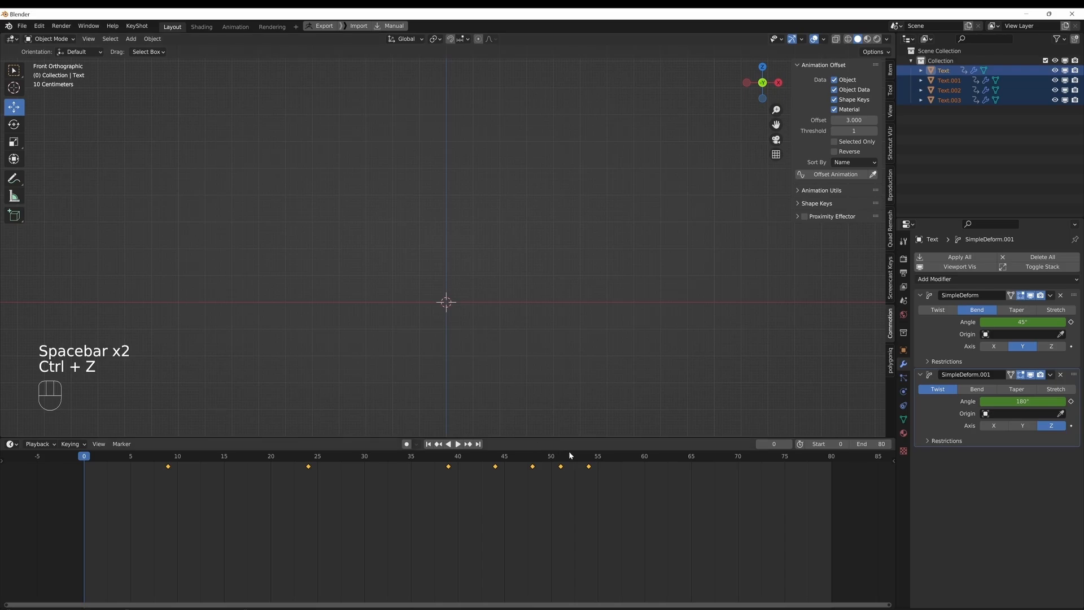
key("ctrl+z")
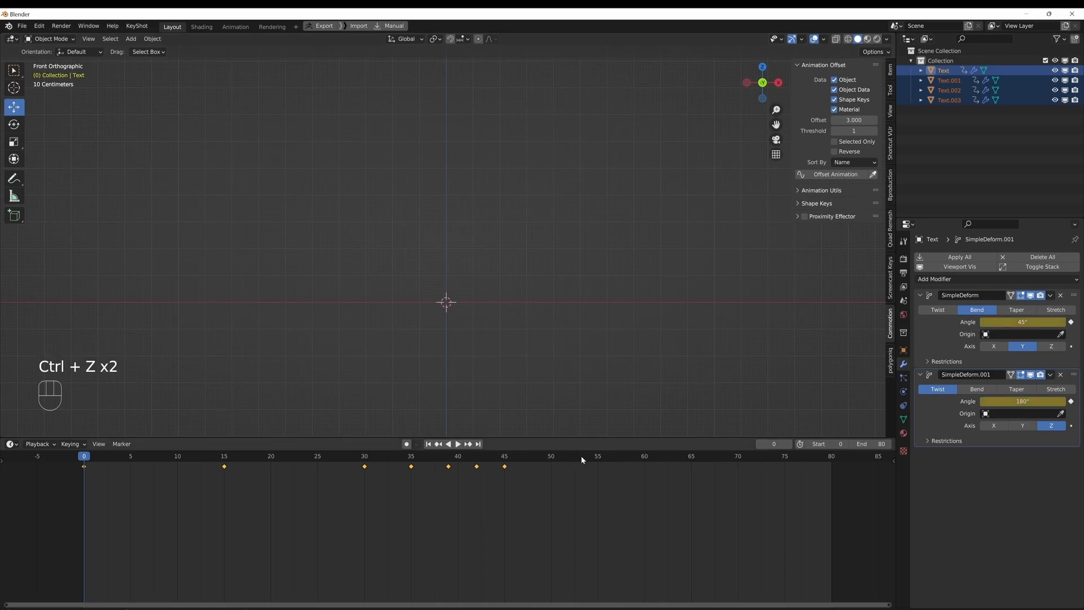
Step: Select all four letters at frame 64 and make their object animation single-user
left_click_drag(580, 457, 682, 457)
left_click(566, 322)
left_click(581, 214)
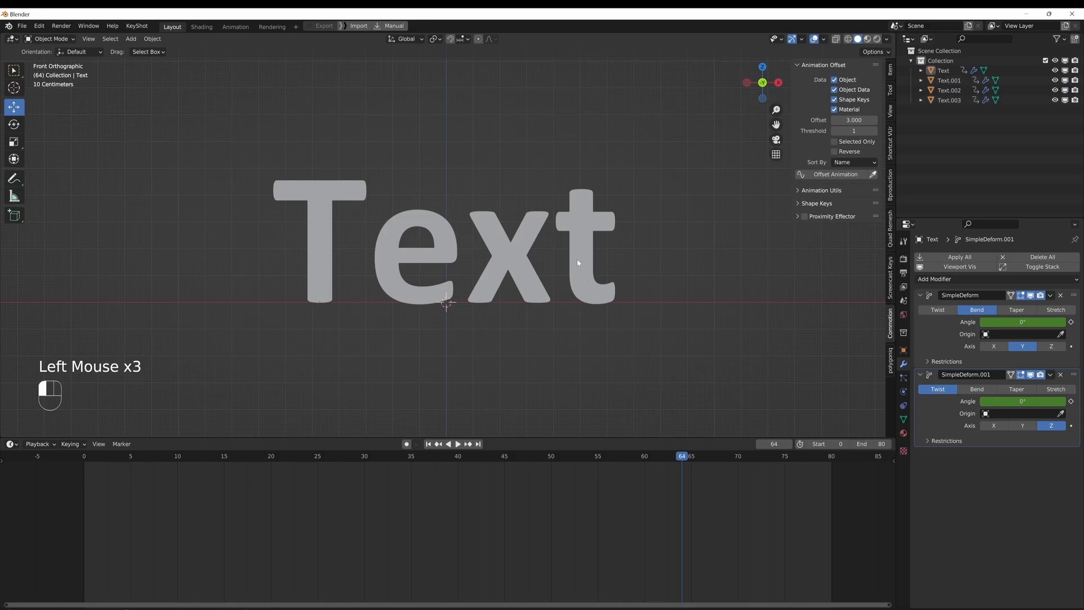
left_click(508, 279, "shift")
left_click_drag(237, 207, 576, 311)
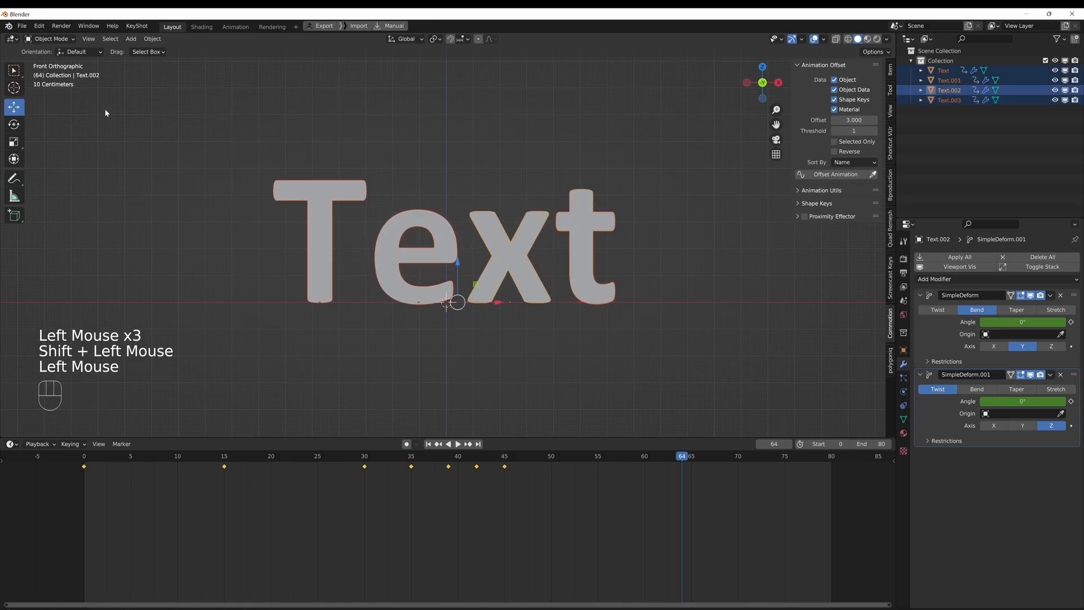
left_click(152, 38)
mouse_move(201, 203)
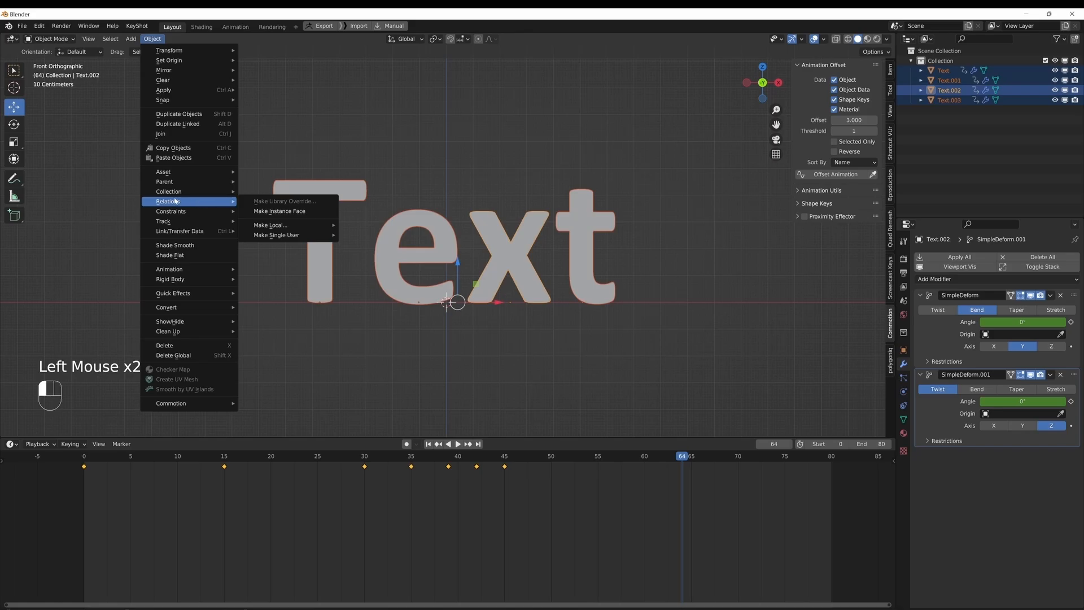
mouse_move(287, 238)
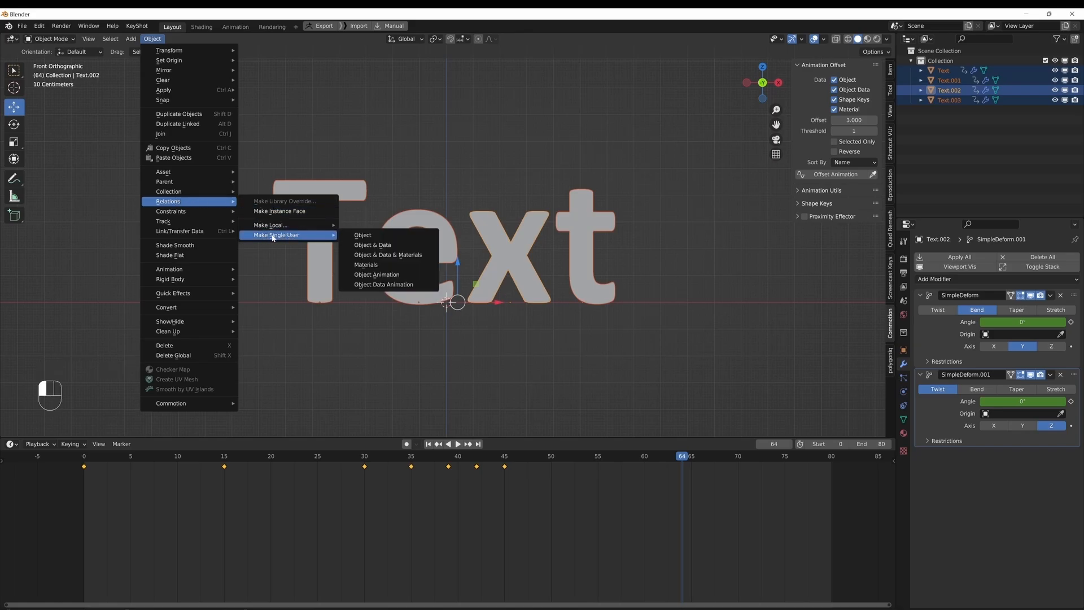
left_click(405, 277)
Step: Apply Offset Animation to the four letters at frame 0 with an offset of 3, and play the staggered result
left_click_drag(87, 459, 524, 457)
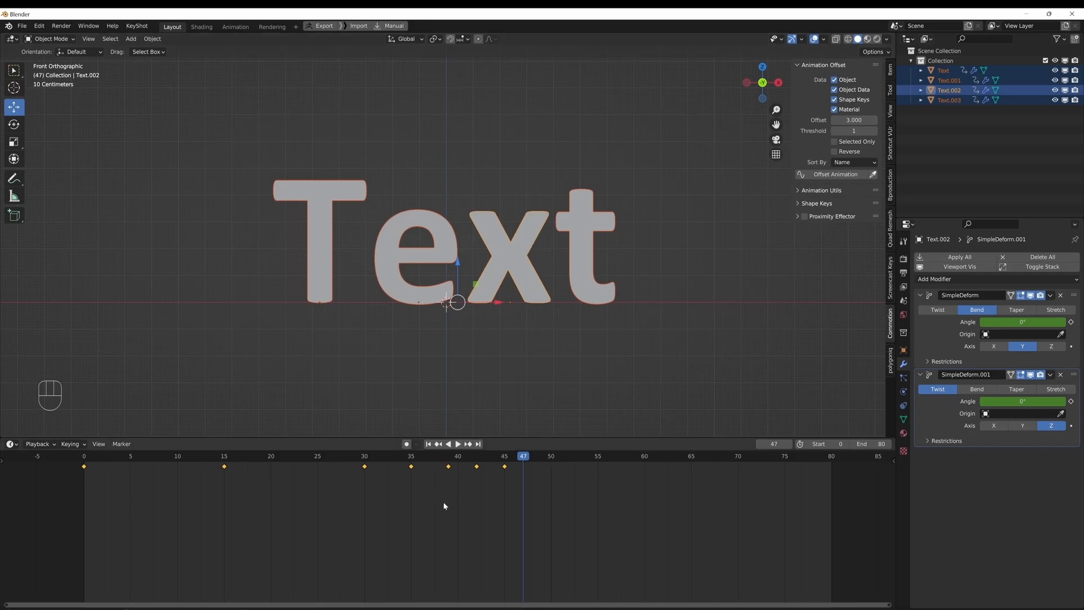
left_click(85, 457)
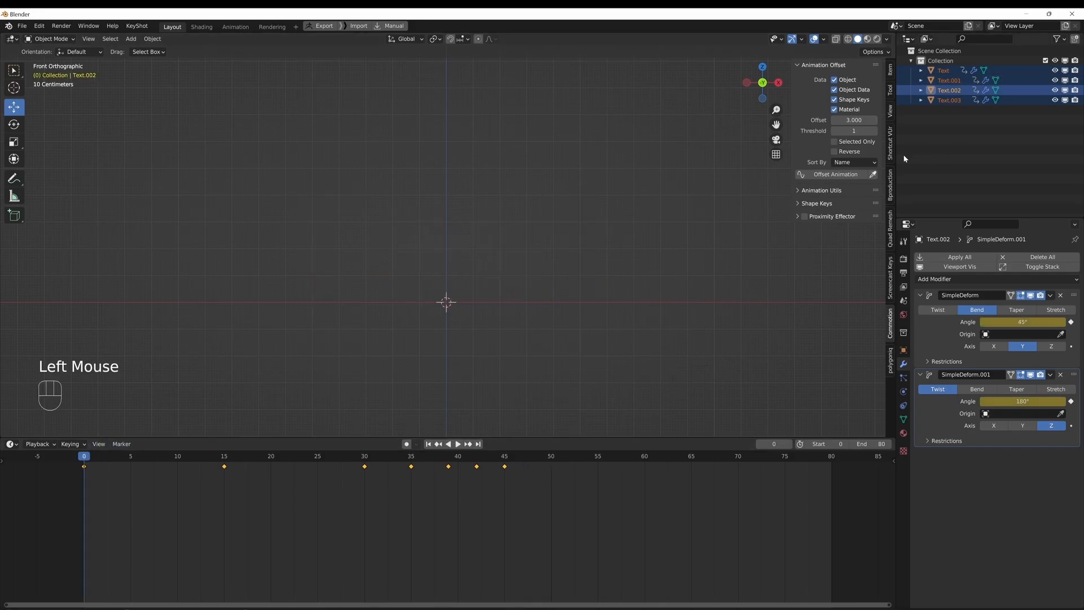
left_click(849, 175)
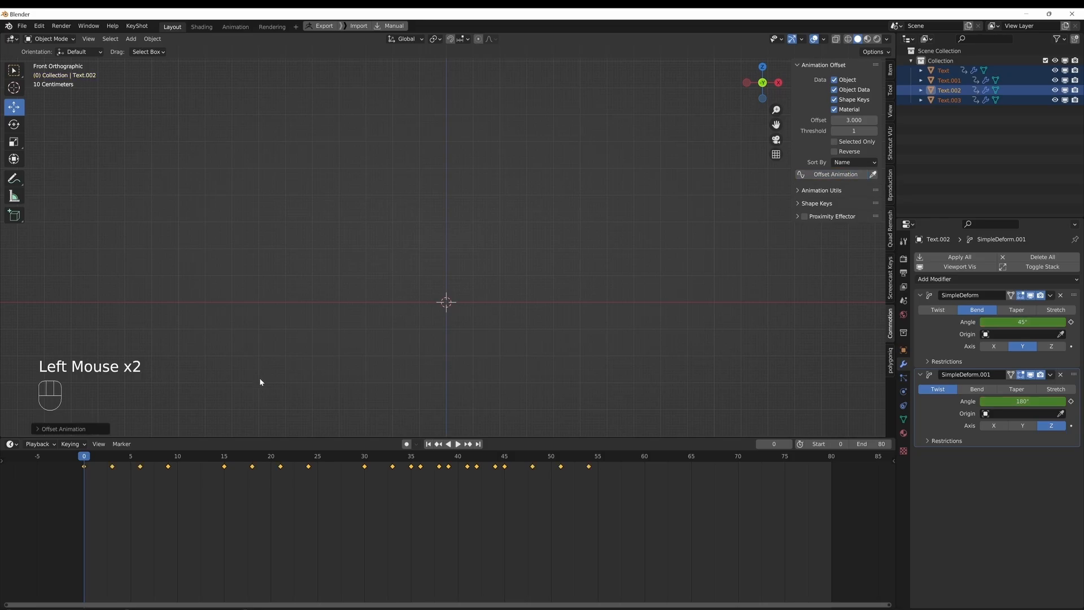
key("space")
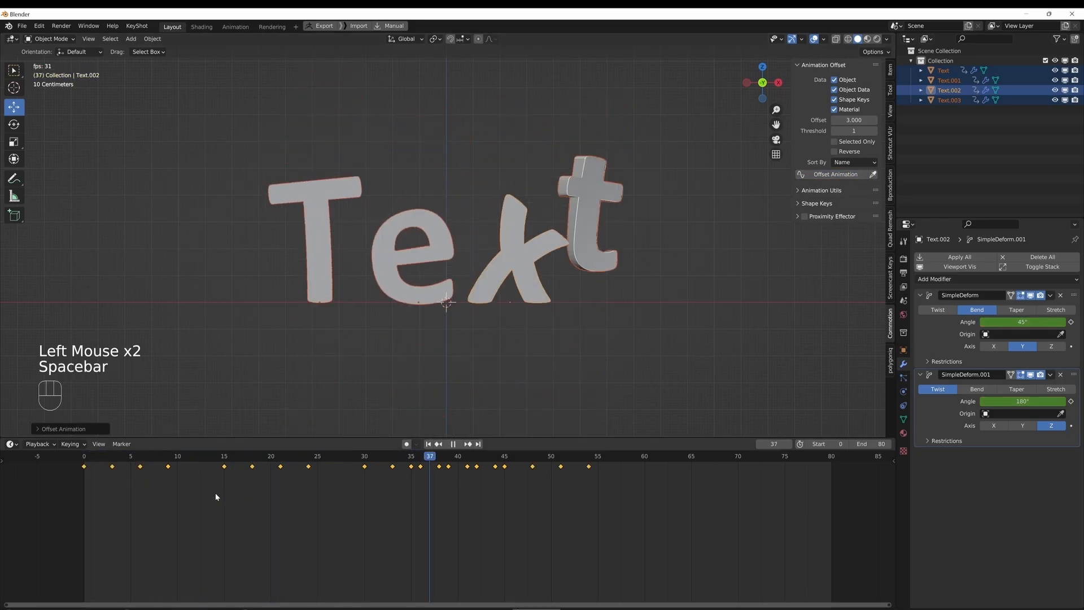